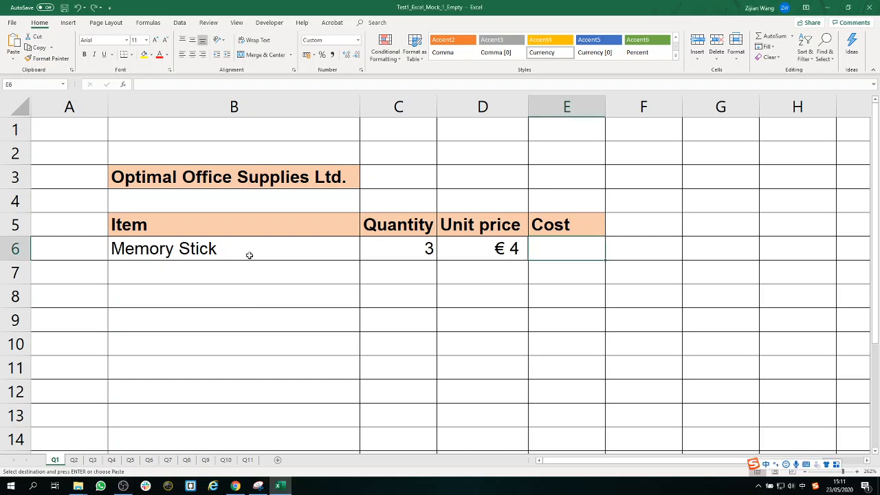
# Step: Calculate the Memory Stick's cost in cell E6 by multiplying quantity by unit price with the formula =C6*D6
pyautogui.click(250, 259)
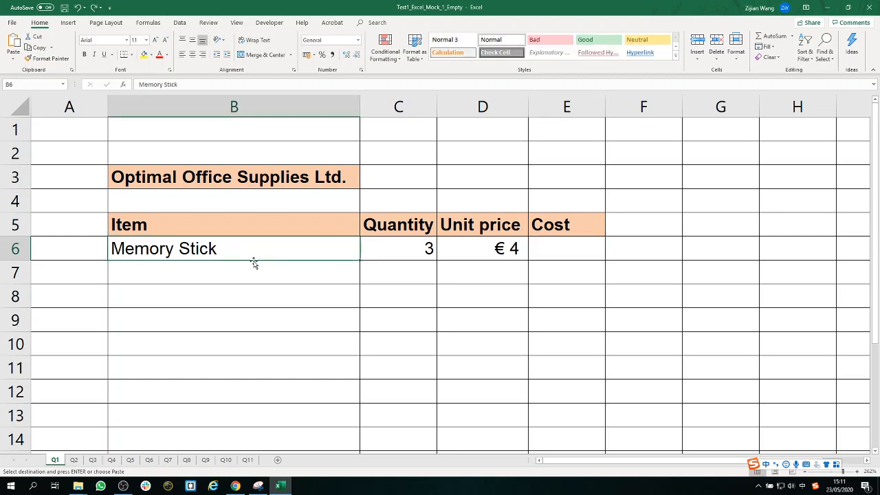
pyautogui.click(404, 251)
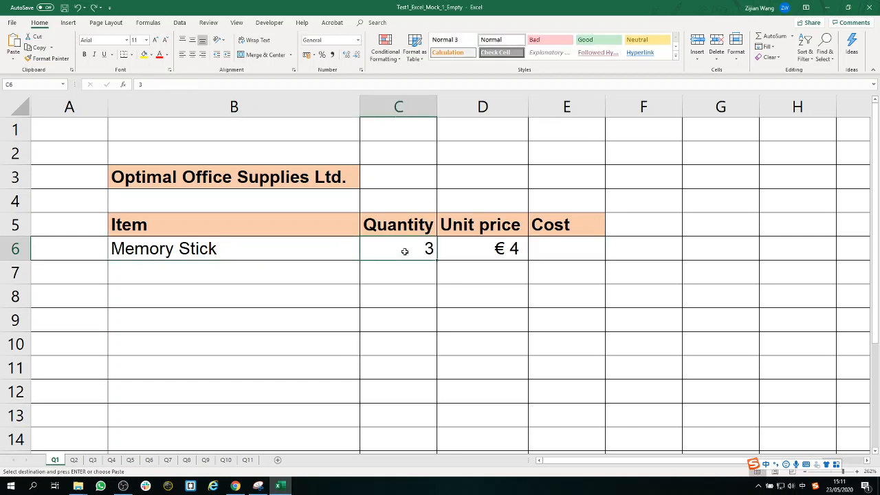
pyautogui.click(489, 251)
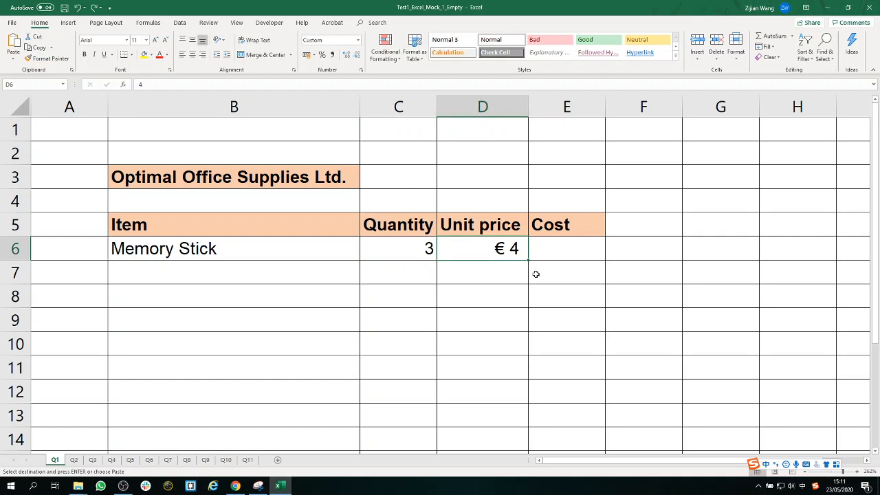
pyautogui.click(577, 250)
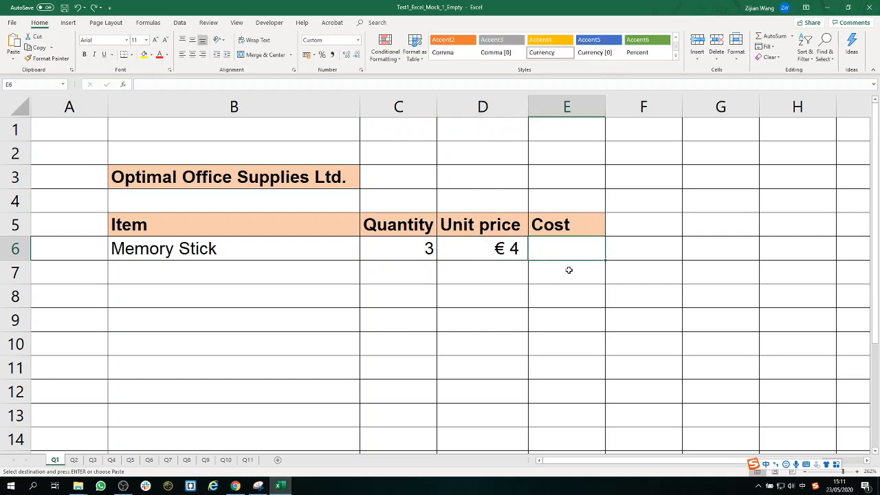
pyautogui.write('=')
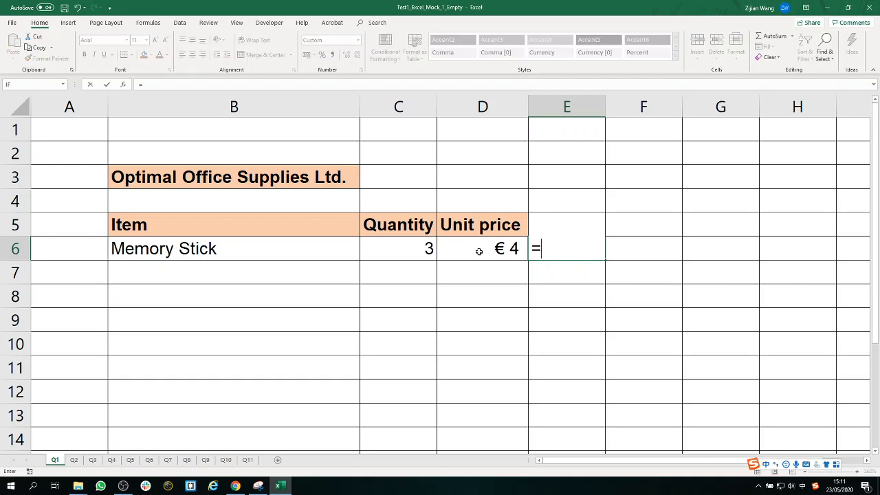
pyautogui.click(418, 246)
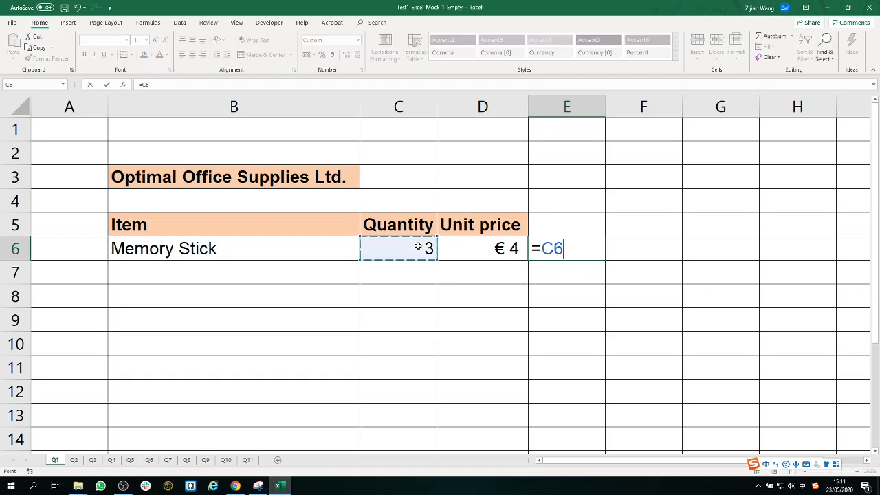
pyautogui.write('*')
pyautogui.click(468, 262)
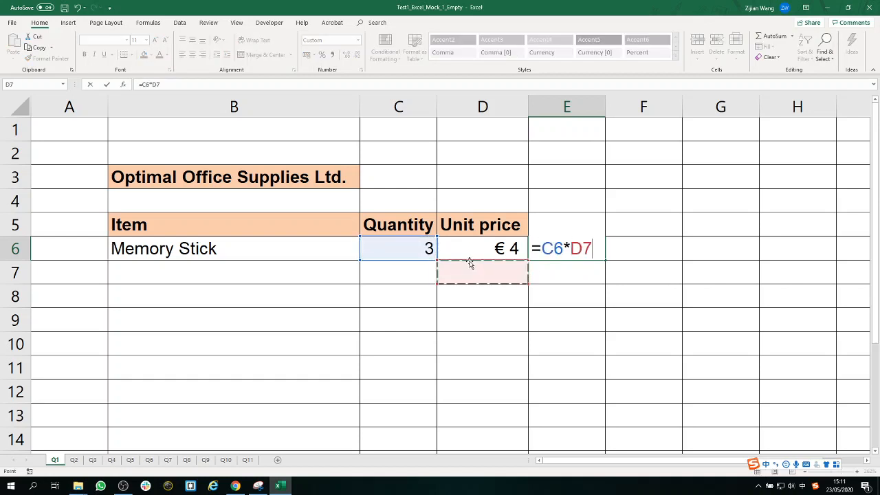
pyautogui.click(472, 251)
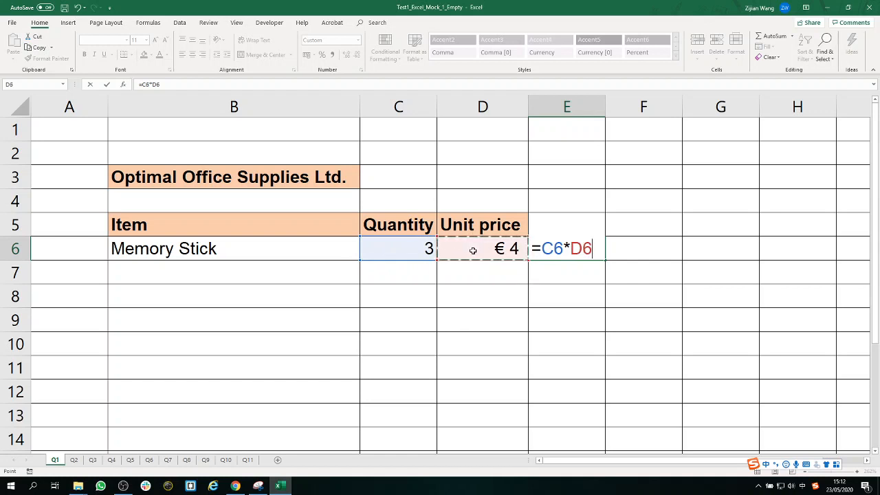
pyautogui.press('Return')
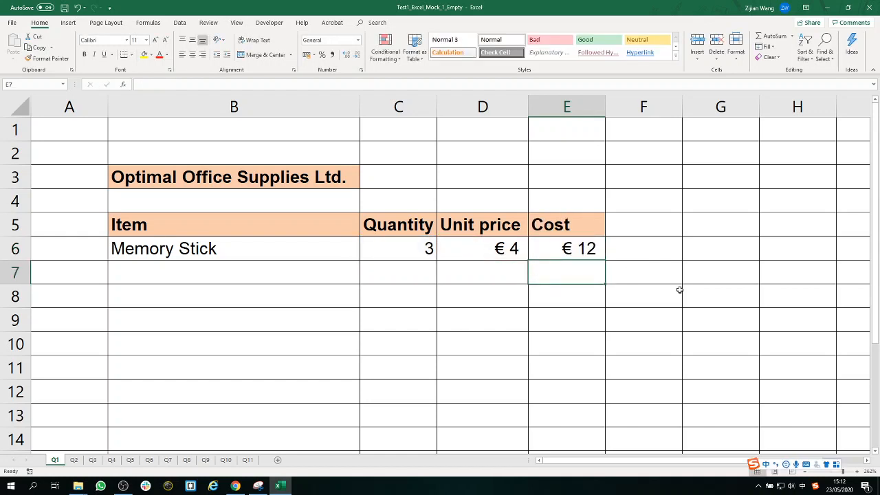
# Step: Review the cost formula in cell E6 of the Memory Stick row
pyautogui.click(583, 250)
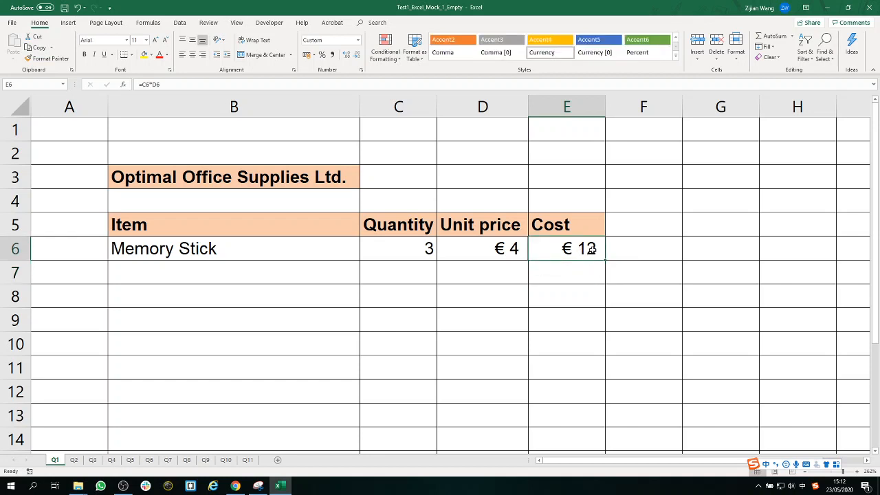
pyautogui.doubleClick(591, 250)
pyautogui.moveTo(594, 248); pyautogui.dragTo(515, 249)
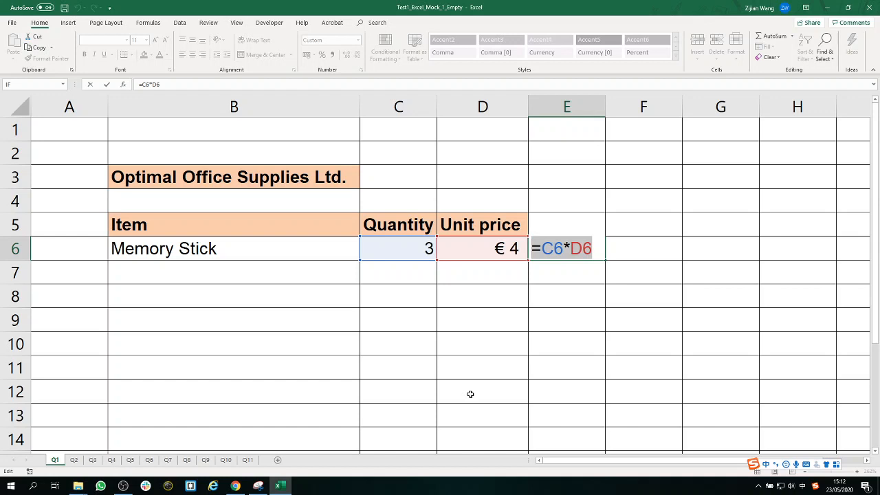
pyautogui.press('Return')
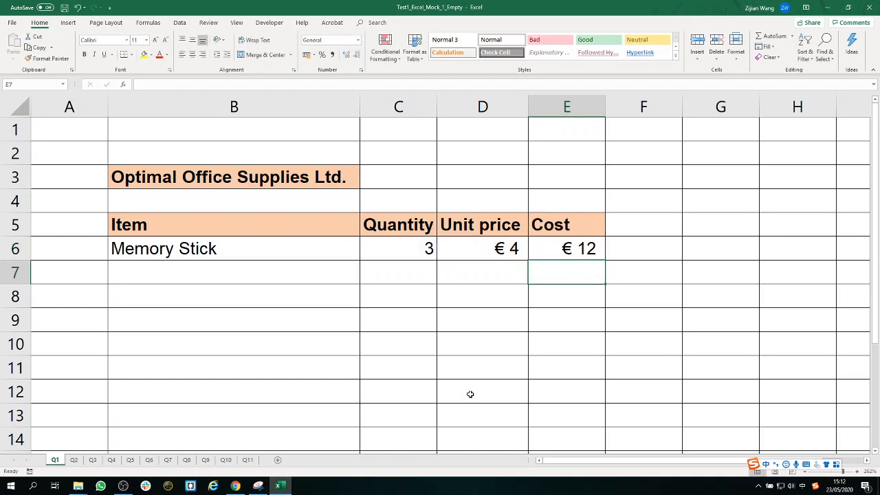
# Step: Open the Q2 sheet, enlarge its view and switch the keyboard input language to English (United States)
pyautogui.click(75, 461)
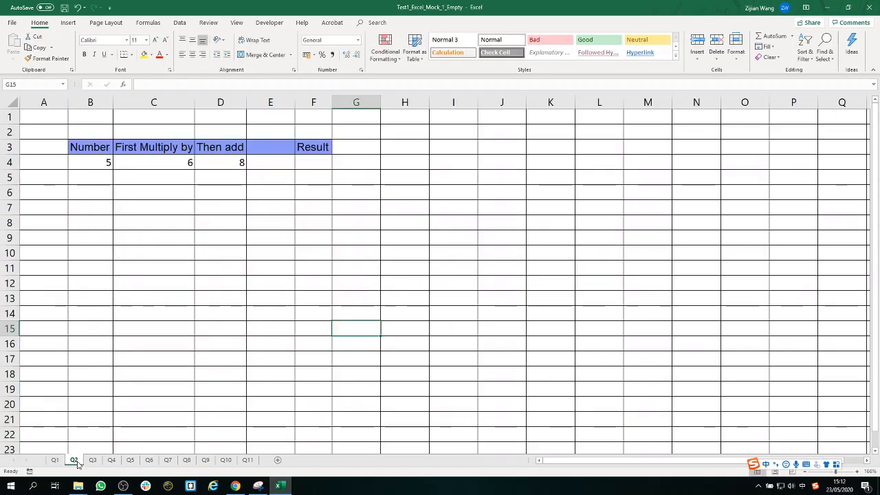
pyautogui.click(848, 472)
pyautogui.click(816, 487)
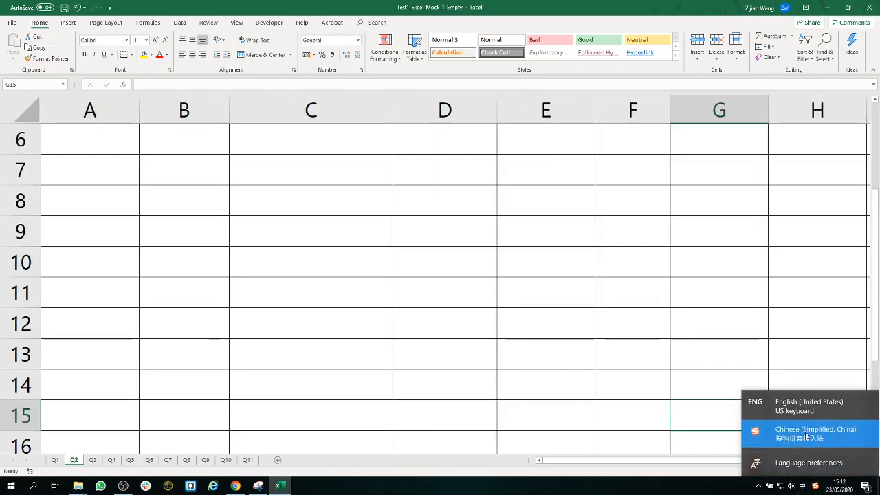
pyautogui.click(805, 351)
pyautogui.scroll(2, 189, 323)
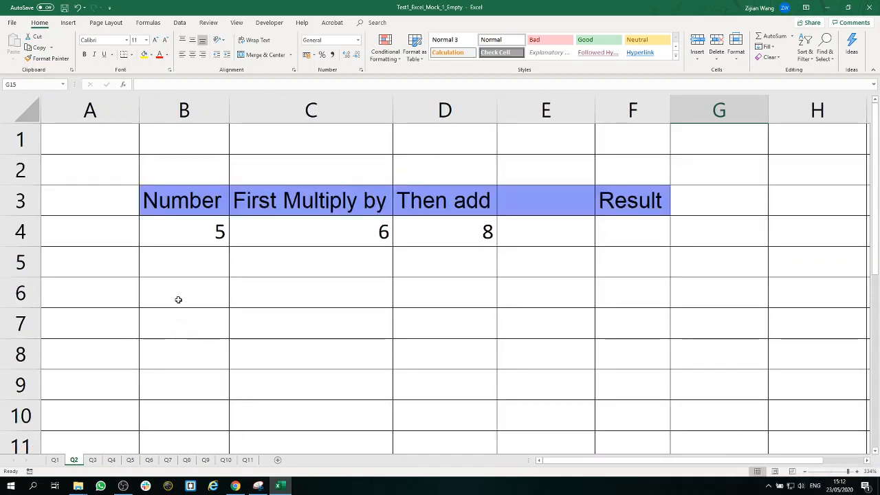
# Step: Calculate the Result in cell F4 by multiplying the number and adding the third value with the formula =B4*C4+D4
pyautogui.click(196, 237)
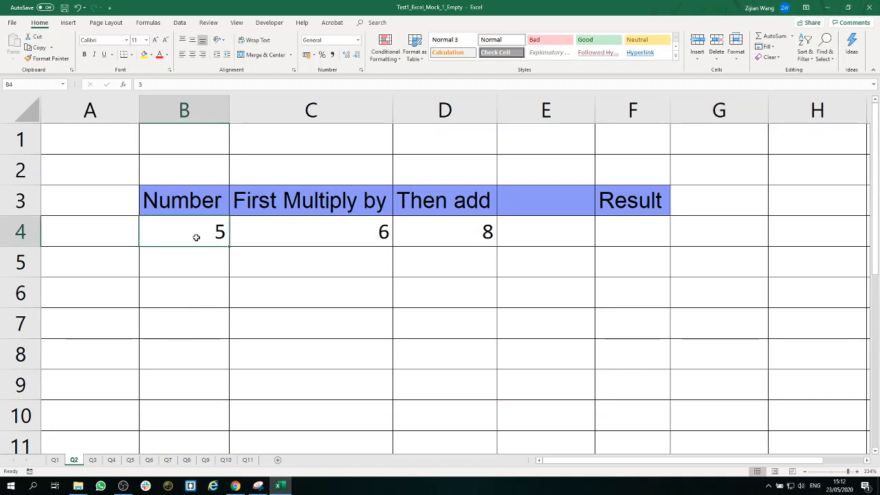
pyautogui.click(287, 228)
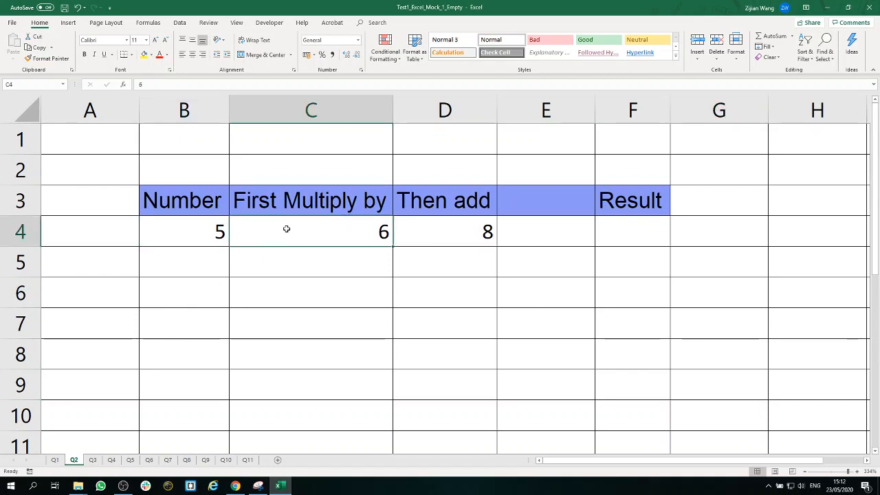
pyautogui.click(440, 236)
pyautogui.click(653, 229)
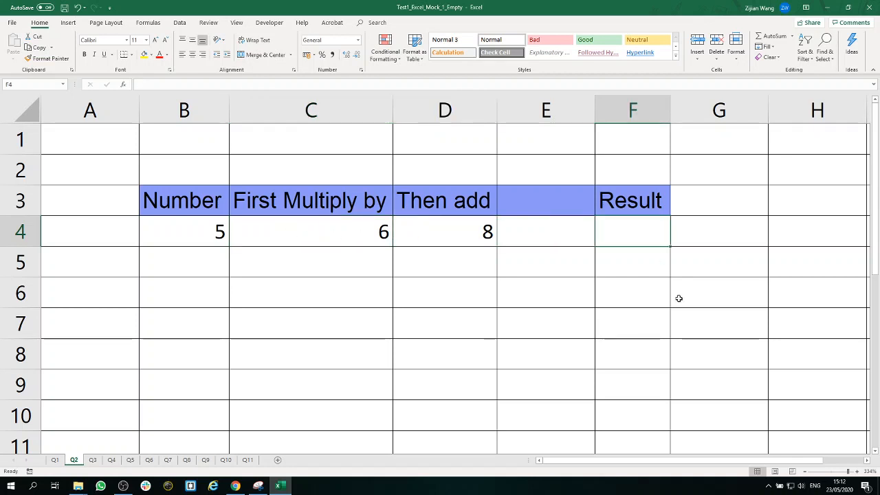
pyautogui.write('=')
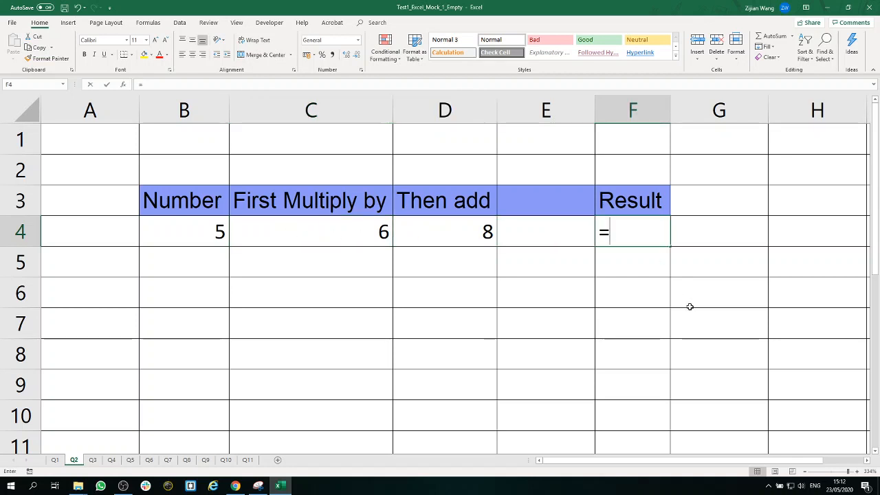
pyautogui.click(213, 229)
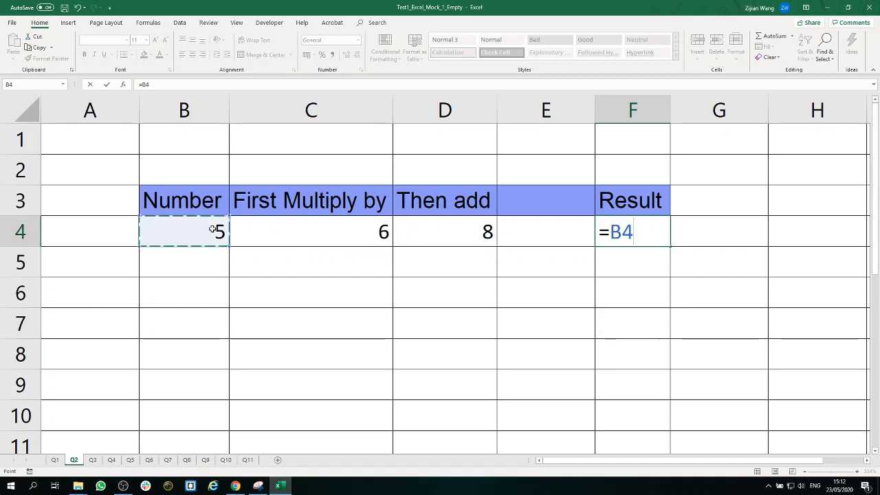
pyautogui.write('*')
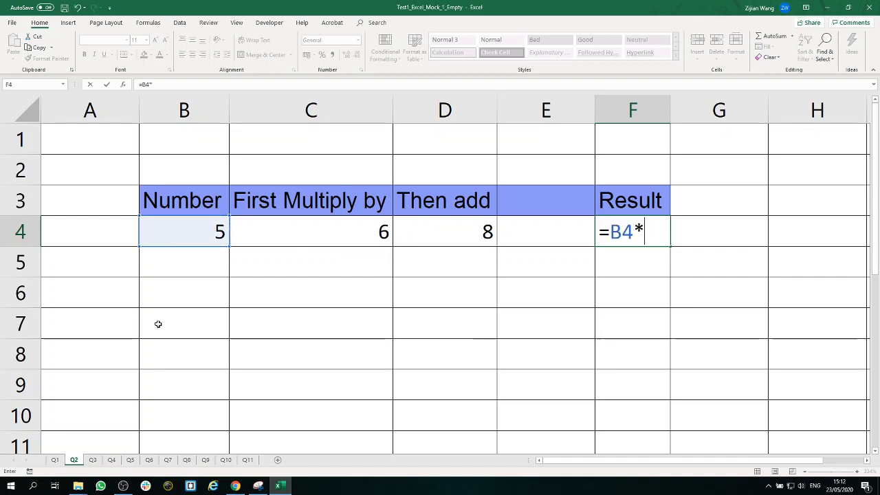
pyautogui.click(319, 234)
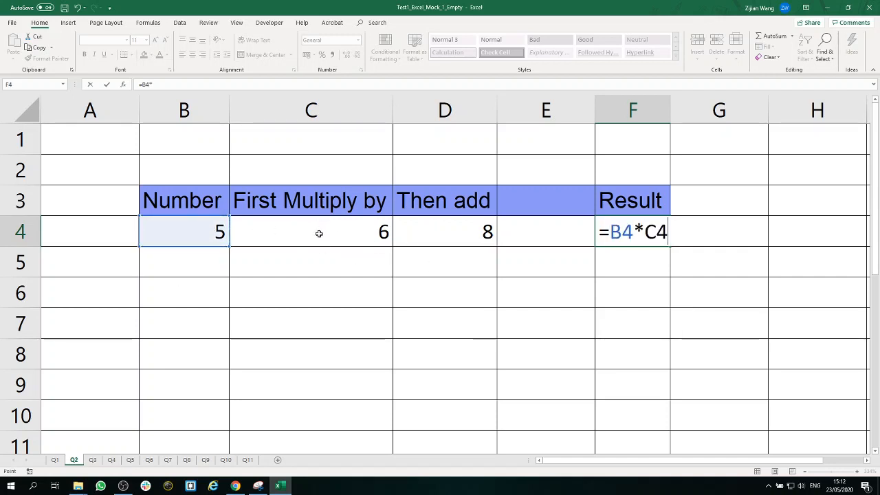
pyautogui.write('+')
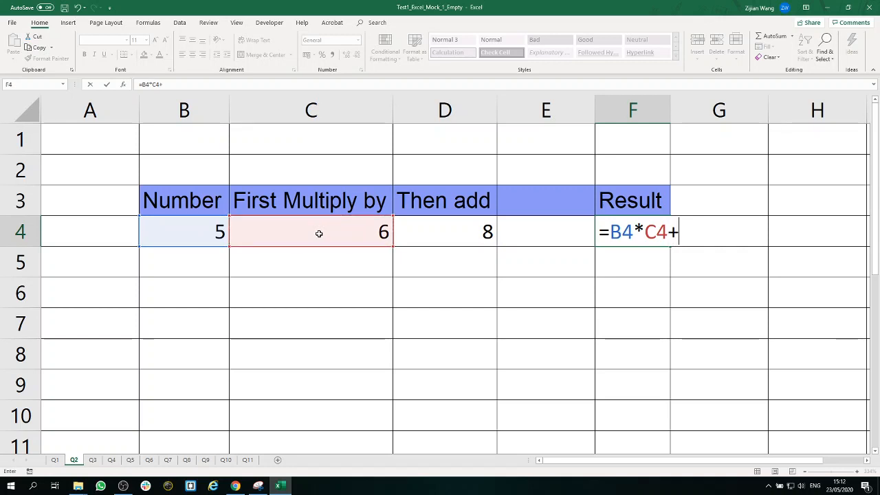
pyautogui.click(436, 232)
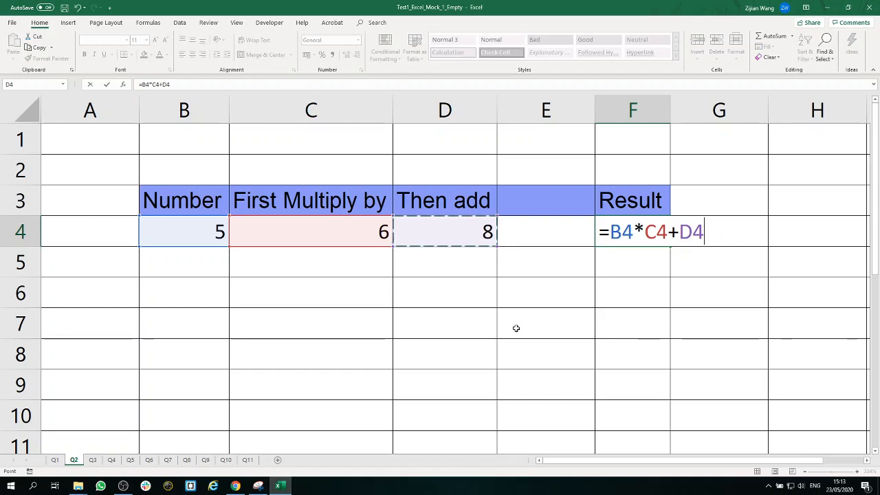
pyautogui.press('Return')
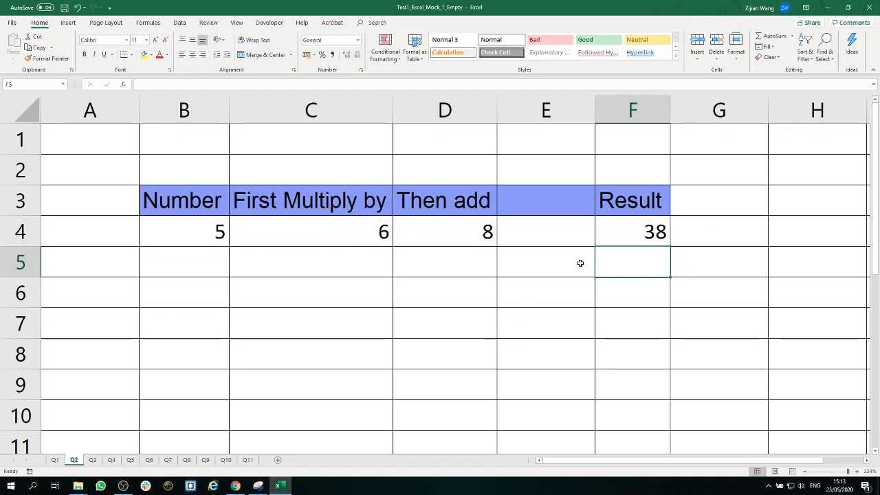
# Step: Review the multiply-and-add formula in the Result cell F4
pyautogui.doubleClick(609, 231)
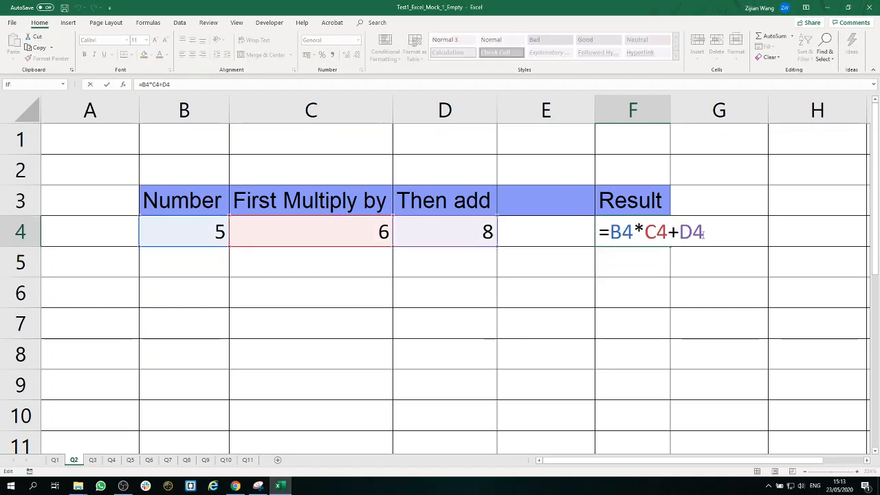
pyautogui.moveTo(703, 234); pyautogui.dragTo(596, 233)
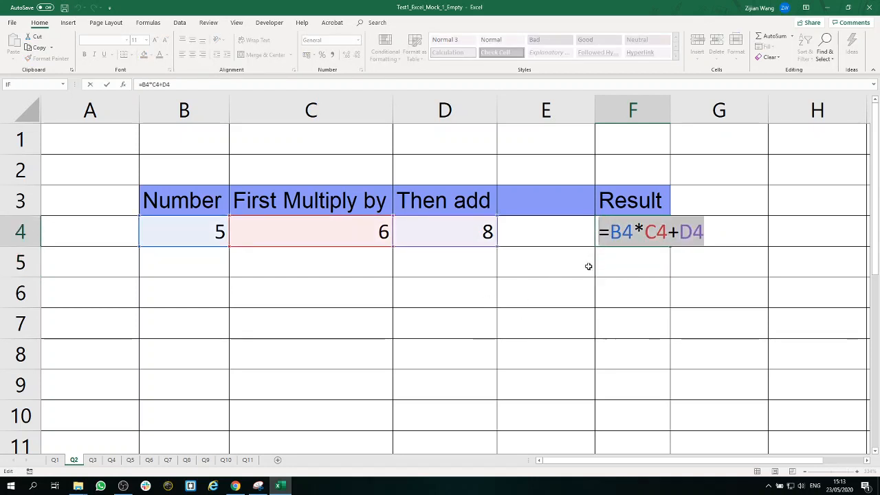
pyautogui.press('Return')
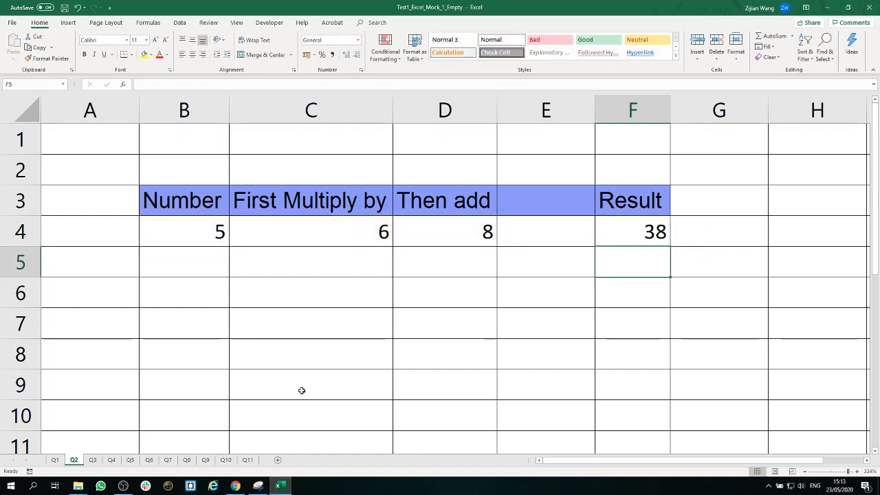
# Step: On the Q3 sheet, add the two numbers above cell B5 in that cell with the formula =B3+B4
pyautogui.click(92, 459)
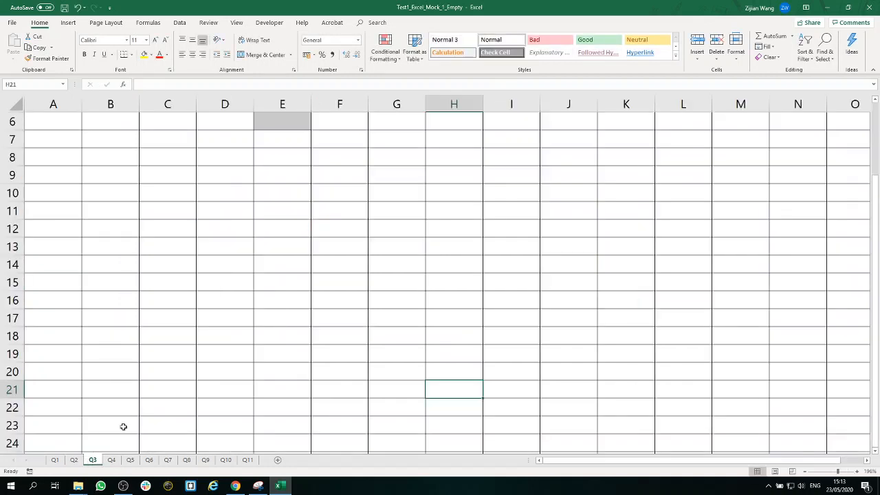
pyautogui.scroll(2, 190, 321)
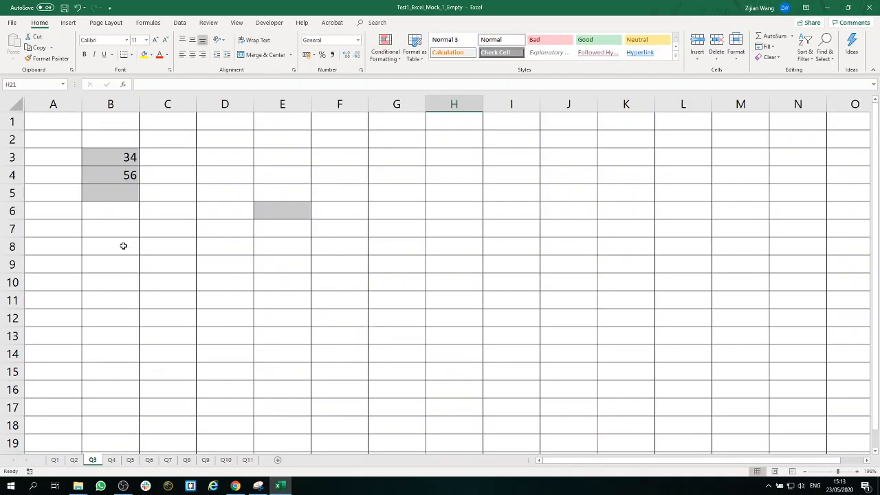
pyautogui.click(121, 193)
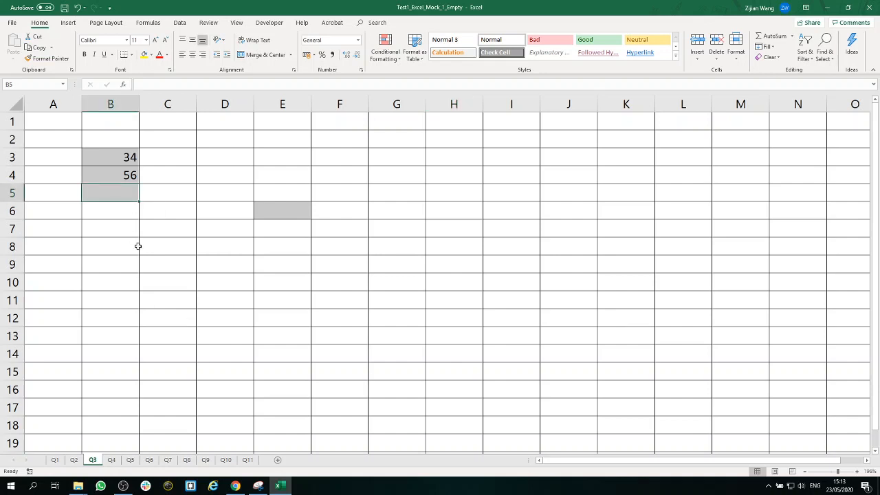
pyautogui.write('=')
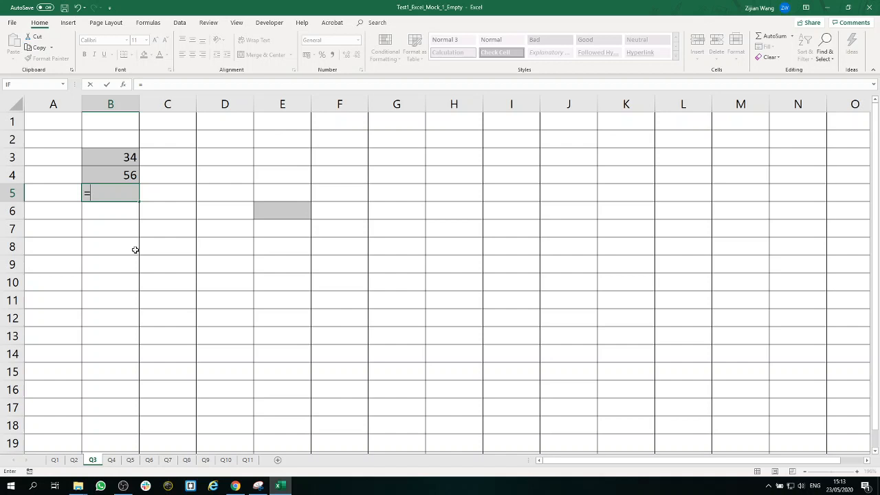
pyautogui.click(127, 157)
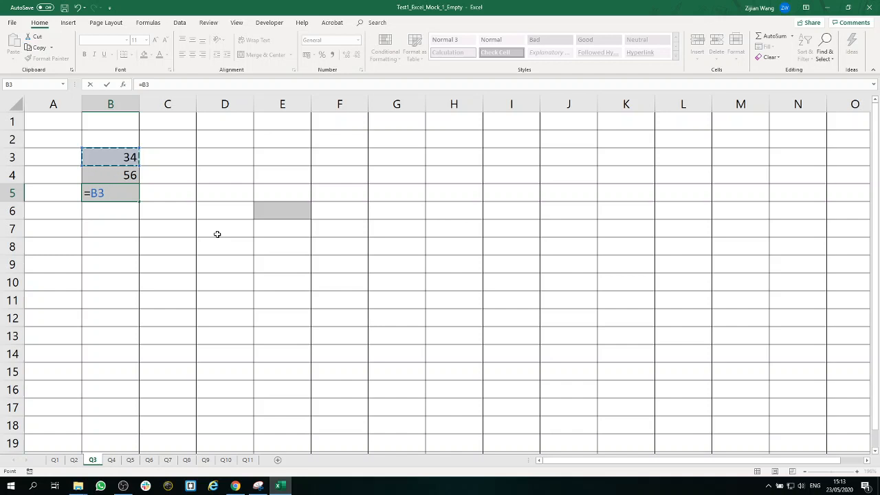
pyautogui.write('+')
pyautogui.click(128, 174)
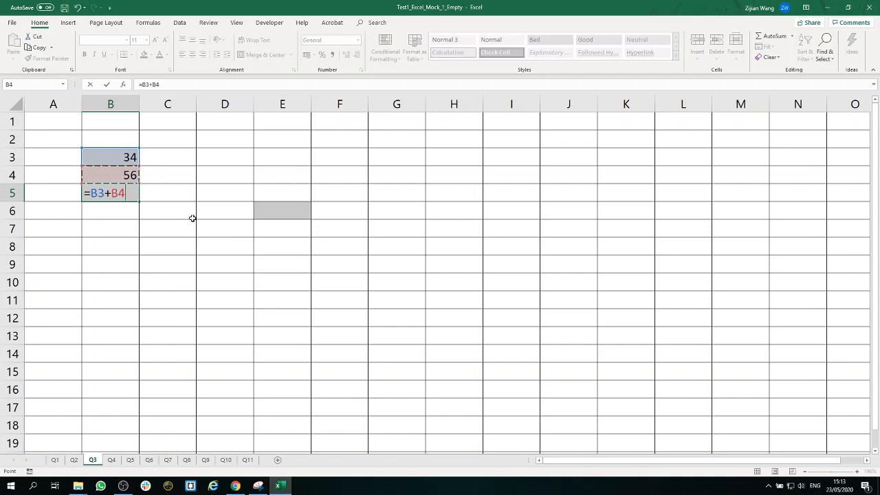
pyautogui.press('Return')
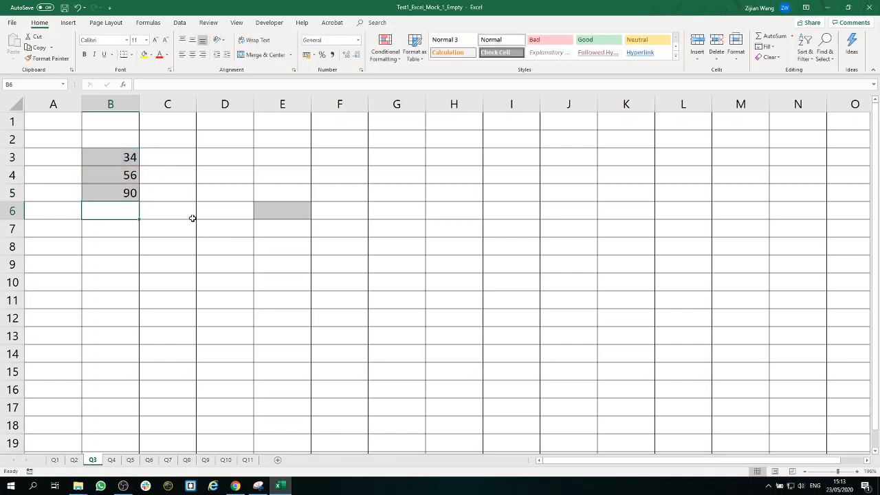
# Step: Copy the sum formula from cell B5 and paste it into the shaded cell E6
pyautogui.rightClick(120, 191)
pyautogui.click(129, 197)
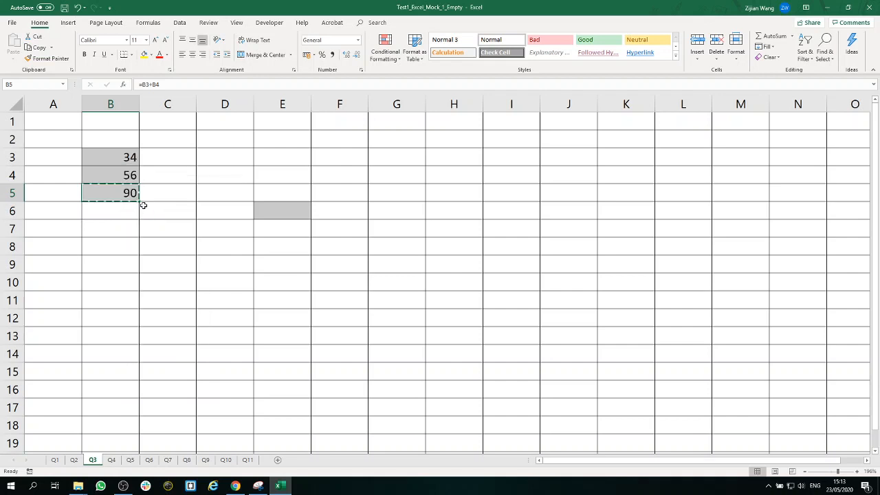
pyautogui.rightClick(285, 208)
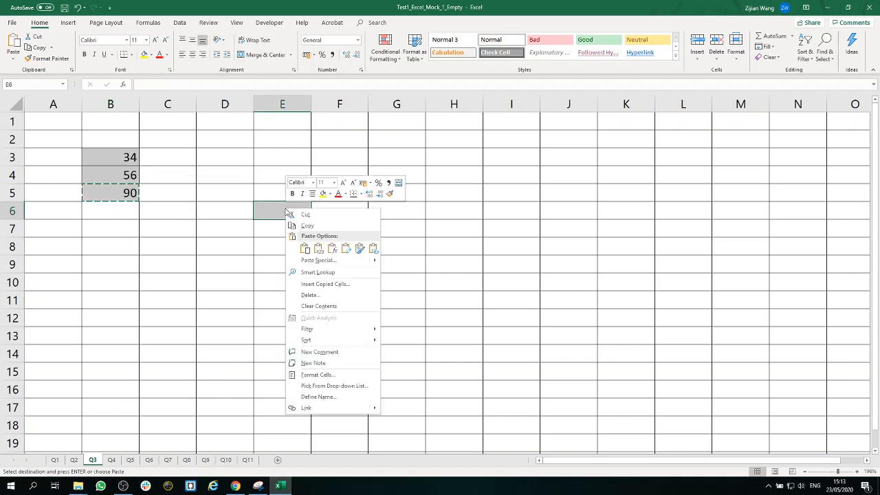
pyautogui.click(305, 249)
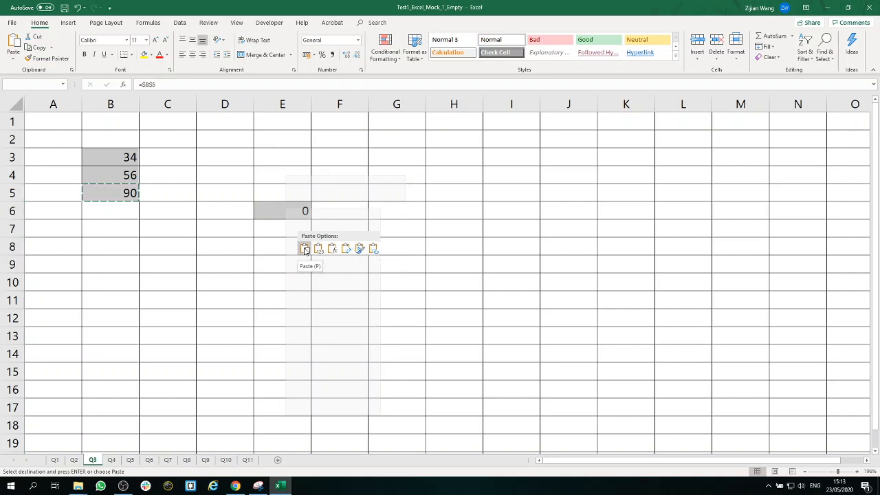
pyautogui.click(304, 249)
# Step: Examine the cell references in the pasted formula in cell E6
pyautogui.doubleClick(299, 212)
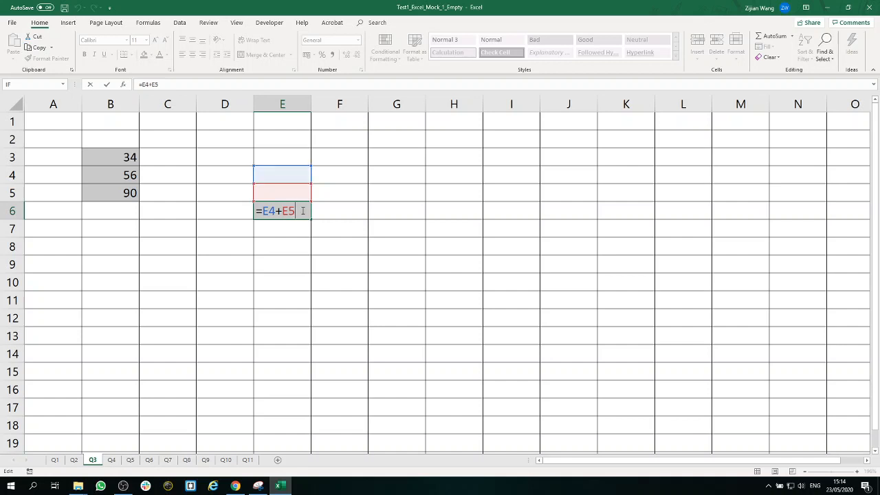
pyautogui.press('Home')
pyautogui.press('Return')
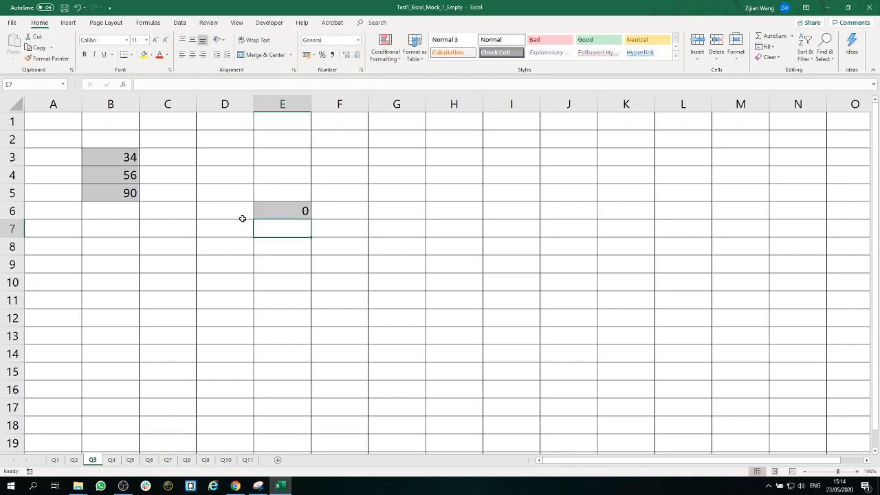
# Step: On the Q4 sheet, enter the calculation =5+3*2^5 in cell B6
pyautogui.click(112, 460)
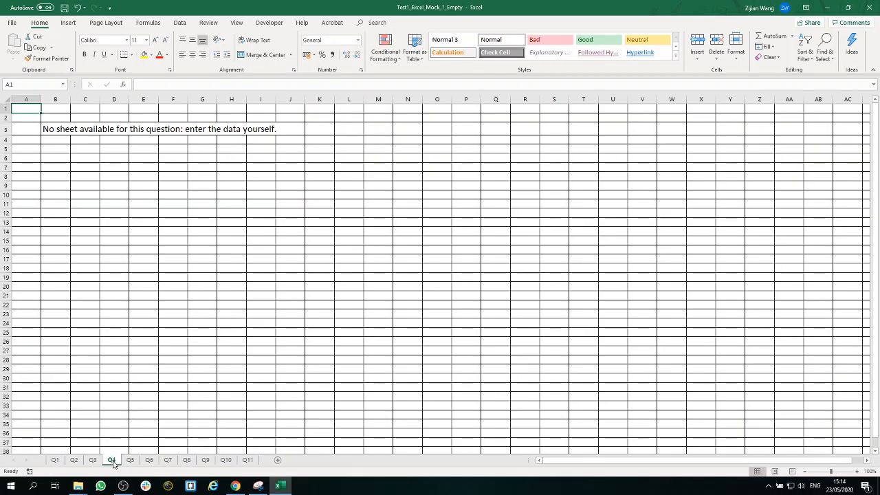
pyautogui.moveTo(830, 471); pyautogui.dragTo(834, 472)
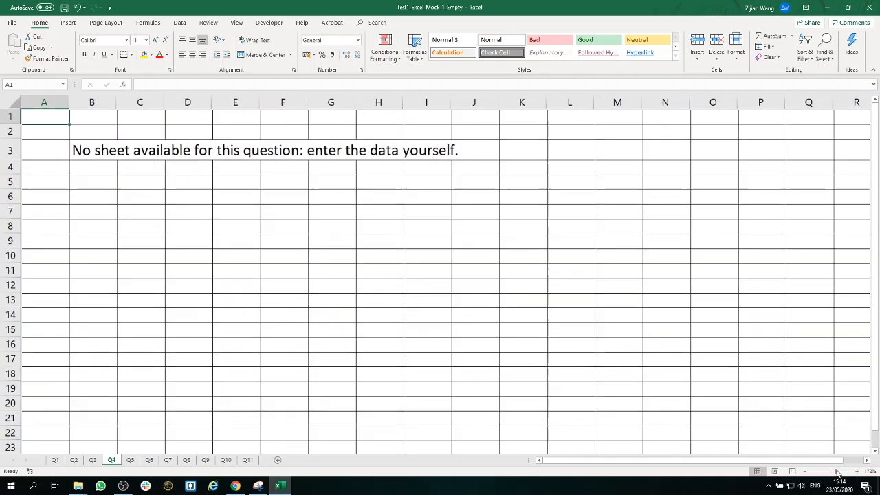
pyautogui.click(104, 207)
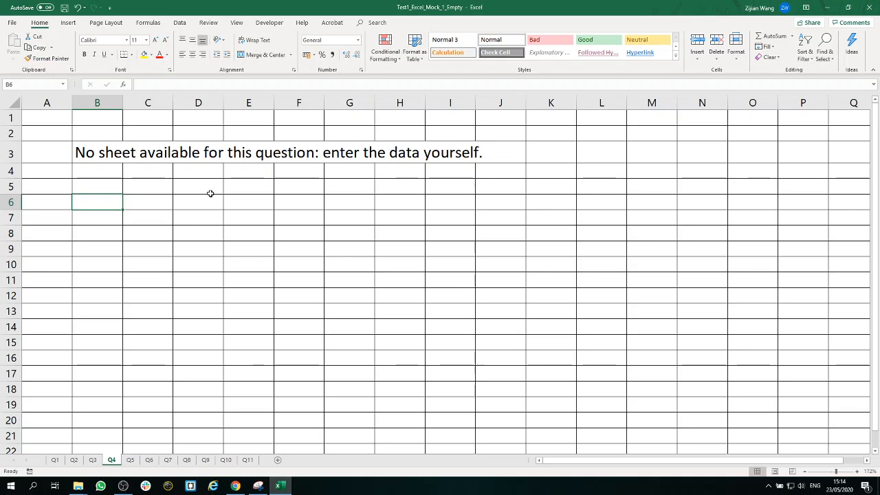
pyautogui.write('=')
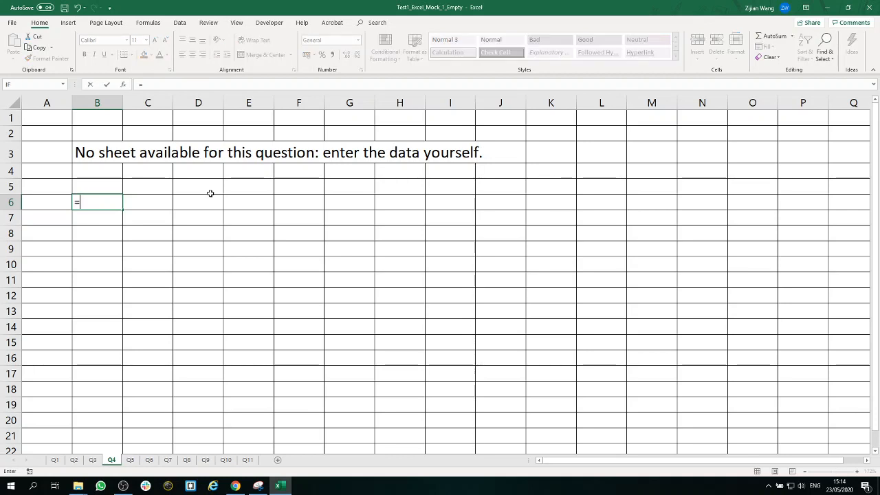
pyautogui.write('5+')
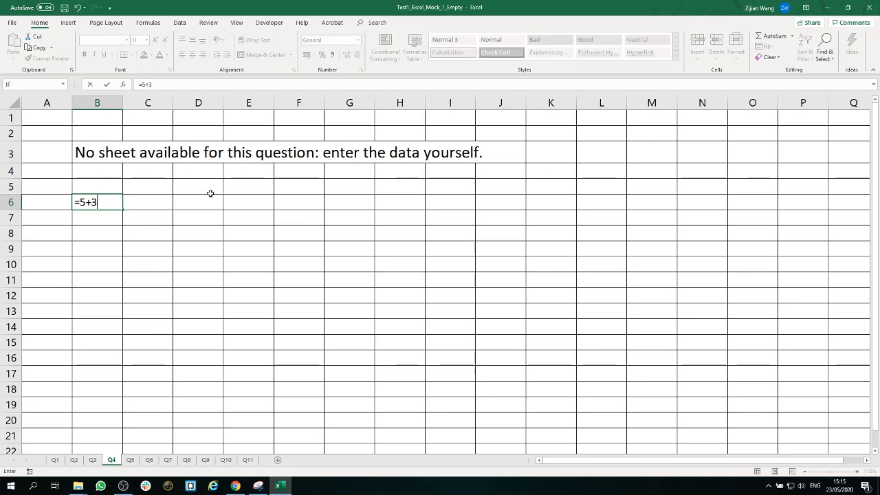
pyautogui.write('3*2^5')
pyautogui.moveTo(80, 202); pyautogui.dragTo(121, 202)
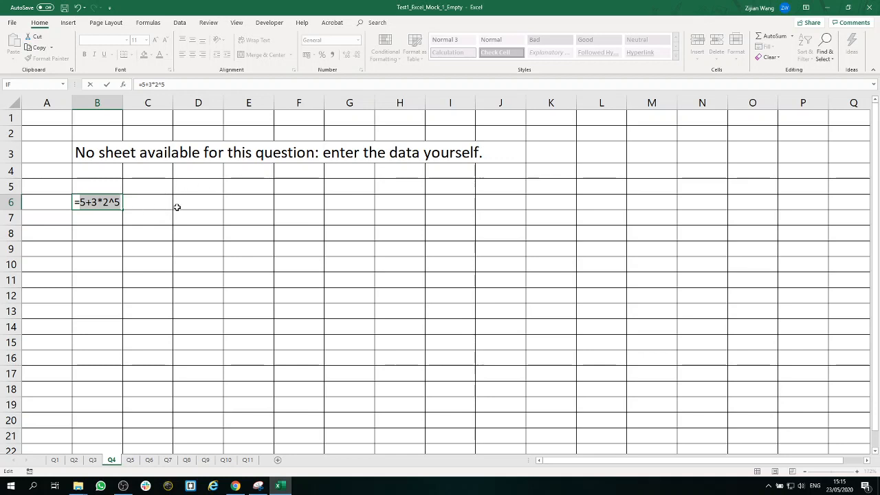
pyautogui.press('Return')
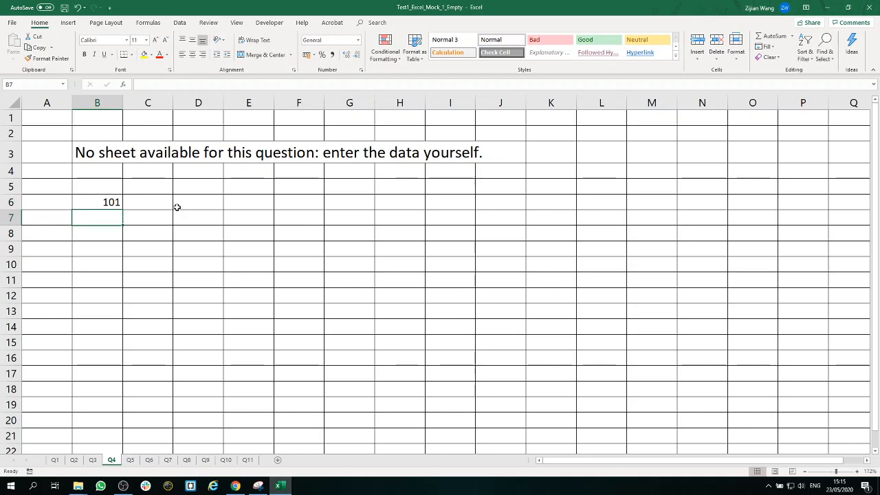
# Step: Review the formula in cell B6, focusing on the 3*2^5 part that is evaluated before the addition
pyautogui.doubleClick(106, 200)
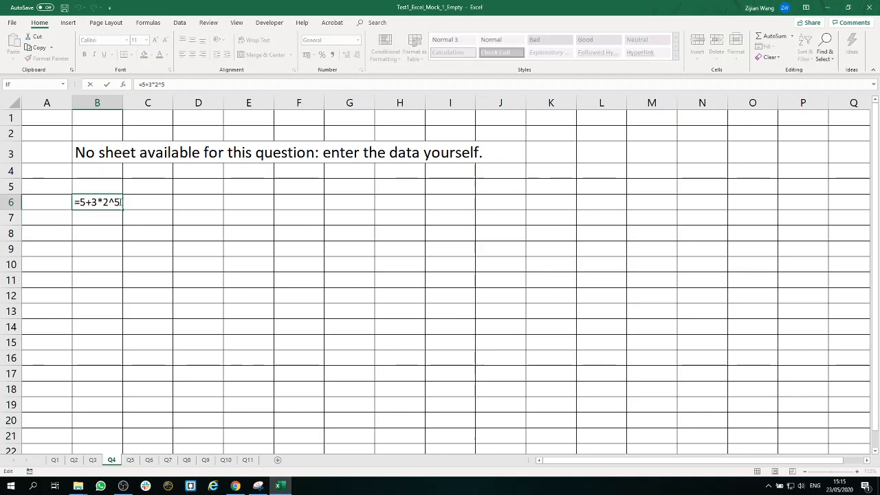
pyautogui.doubleClick(101, 199)
pyautogui.moveTo(100, 200); pyautogui.dragTo(123, 202)
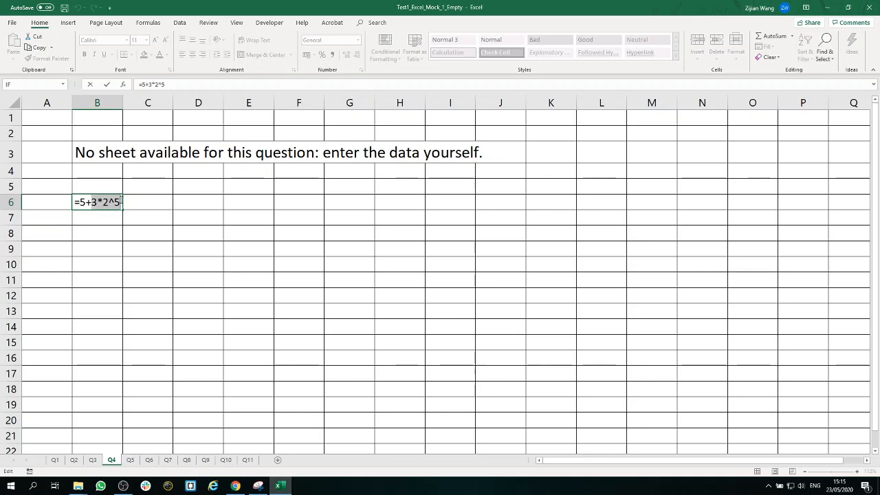
pyautogui.click(104, 202)
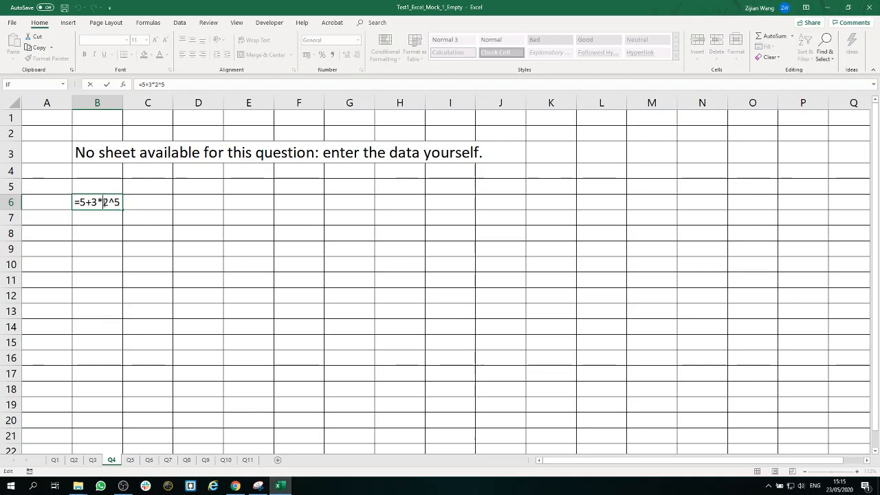
pyautogui.moveTo(91, 202); pyautogui.dragTo(120, 201)
pyautogui.click(118, 201)
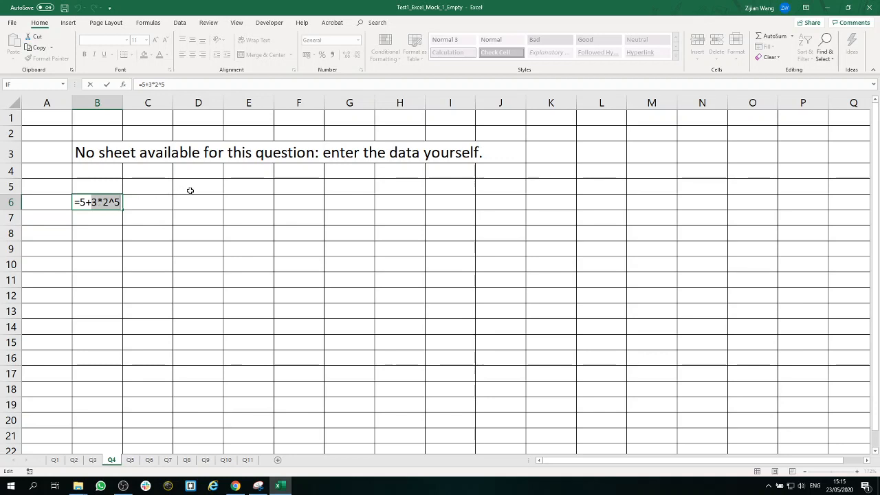
pyautogui.press('Return')
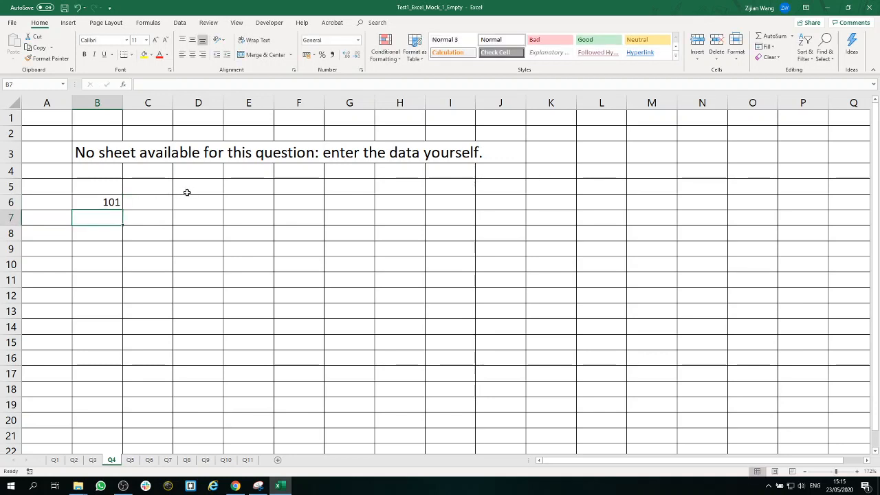
# Step: Open the Q5 sheet and examine the first item's price, the VAT percentage and the empty VAT Amount cell
pyautogui.click(131, 460)
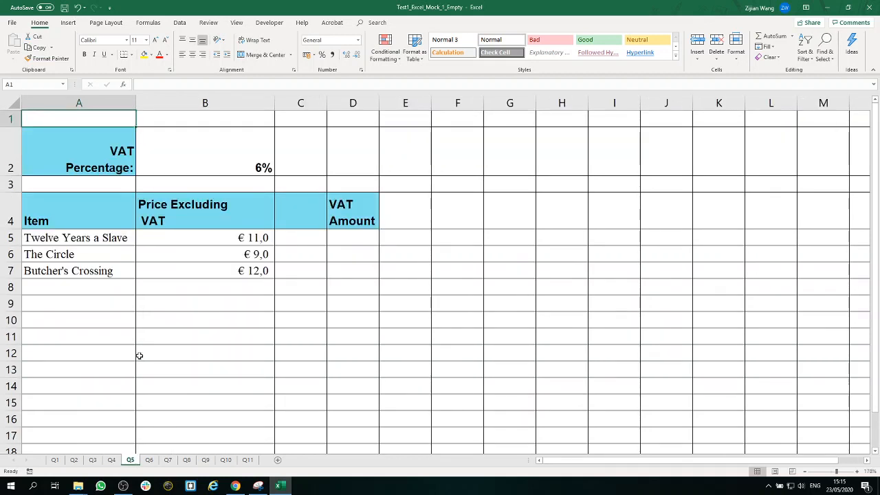
pyautogui.click(236, 239)
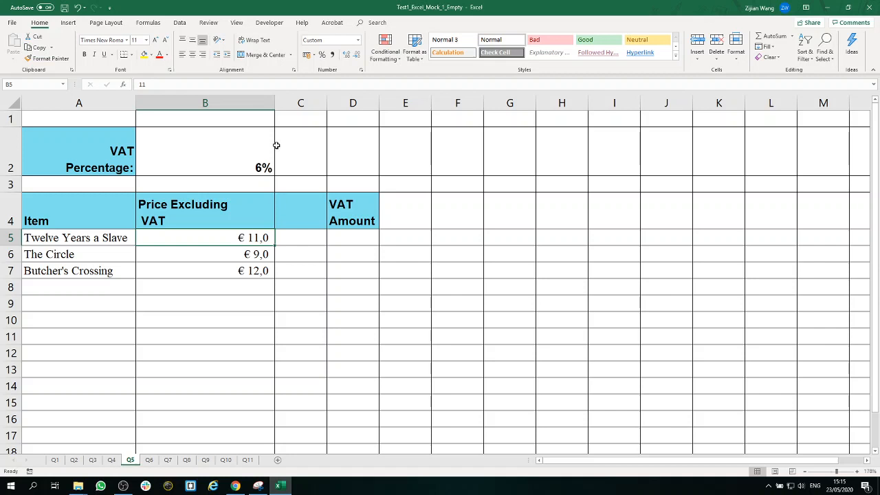
pyautogui.click(258, 166)
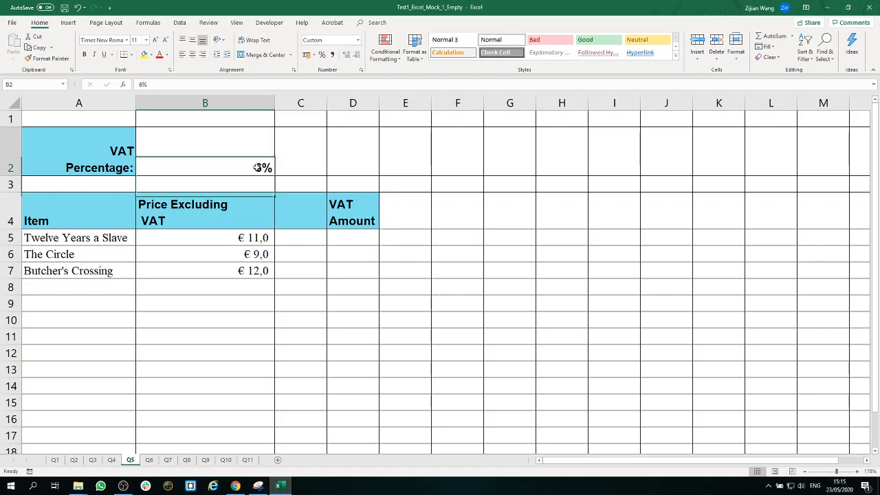
pyautogui.click(359, 238)
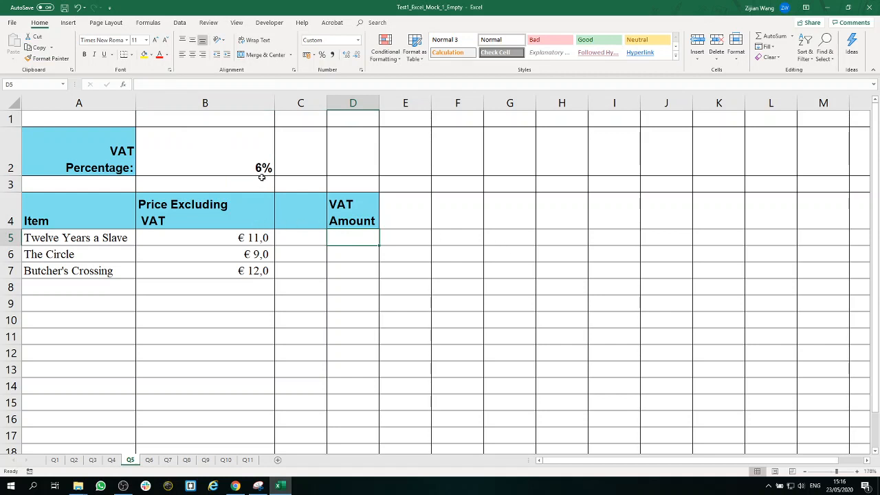
pyautogui.click(255, 237)
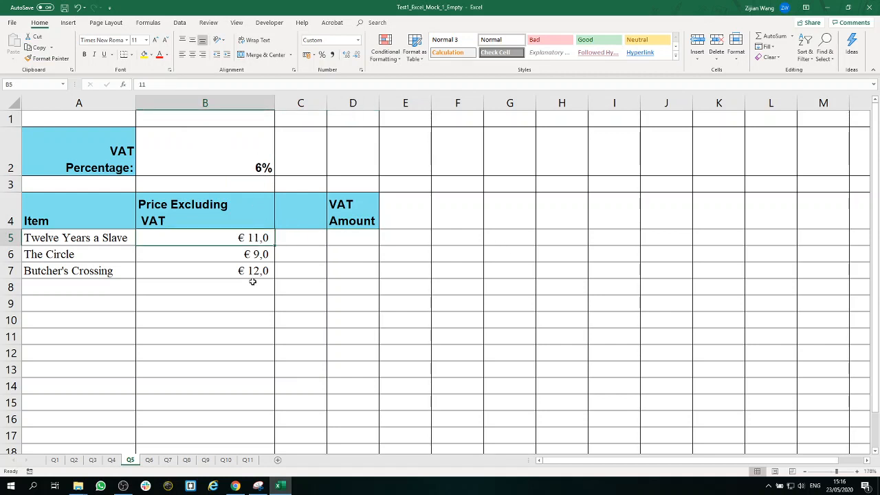
# Step: Calculate the VAT Amount in cell D5 of the Q5 sheet with =B5*B$2 and fill the formula down to D7
pyautogui.click(372, 237)
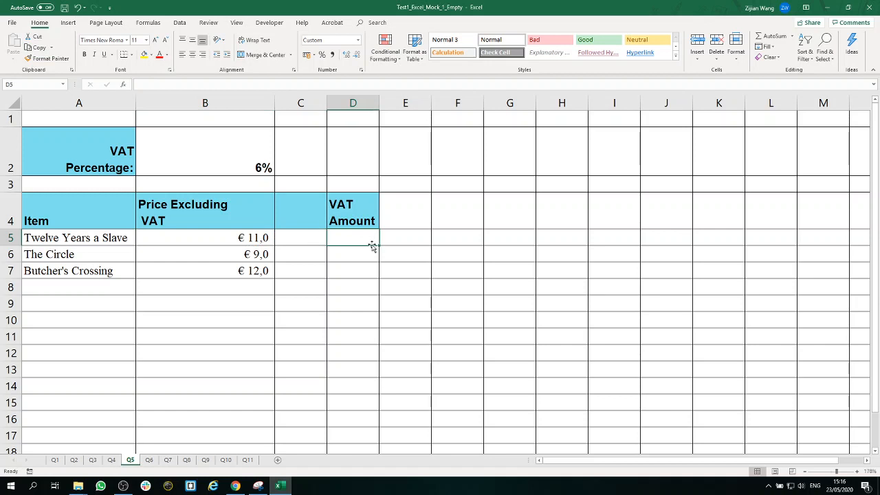
pyautogui.write('=')
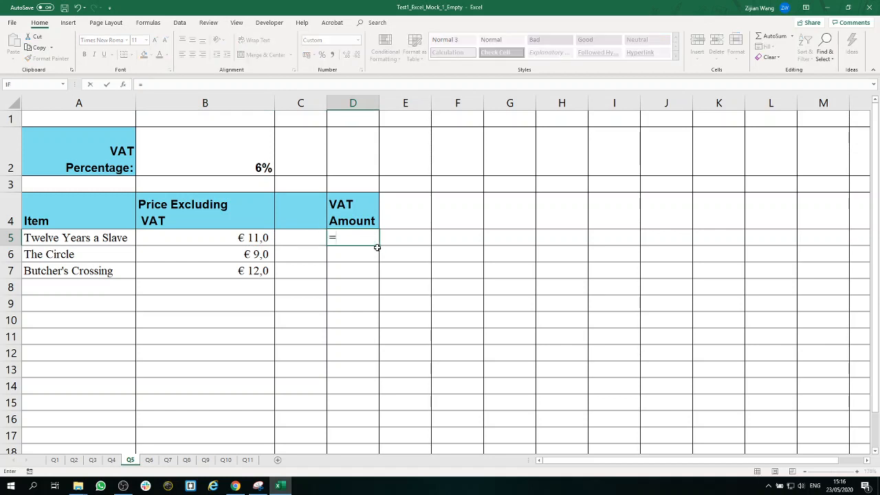
pyautogui.click(268, 237)
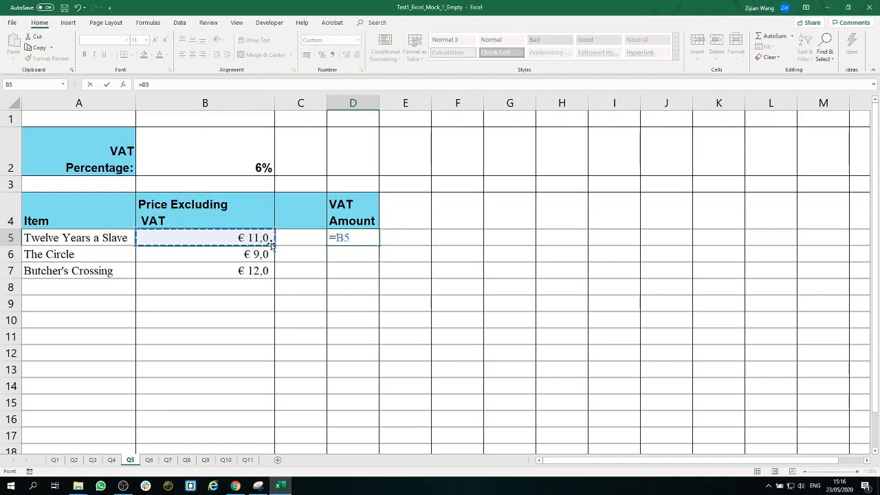
pyautogui.write('*')
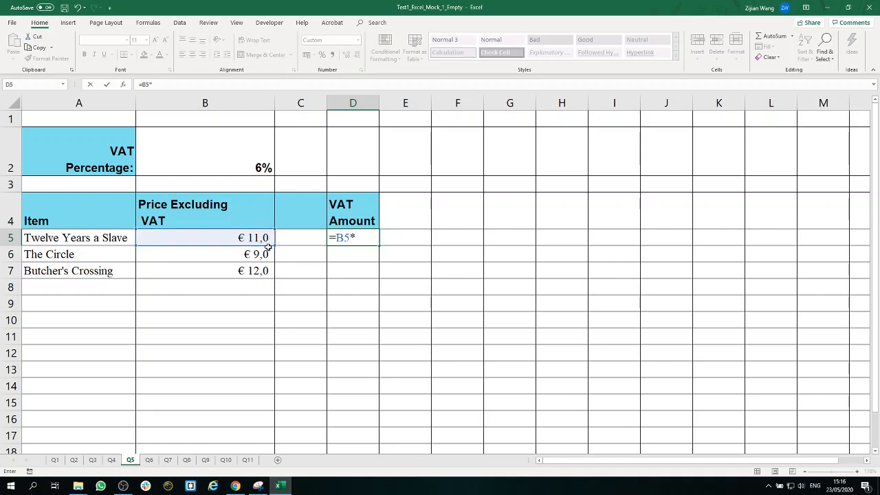
pyautogui.click(257, 160)
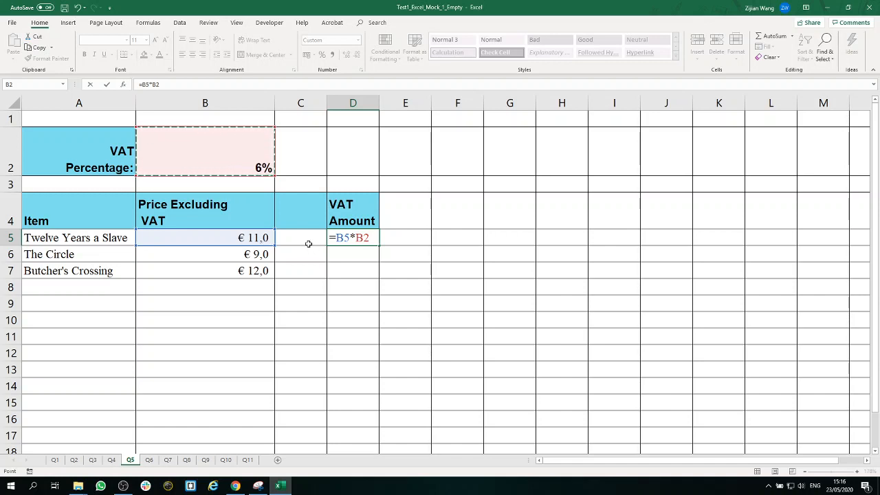
pyautogui.press('F4')
pyautogui.hotkey('ctrl', 'Return')
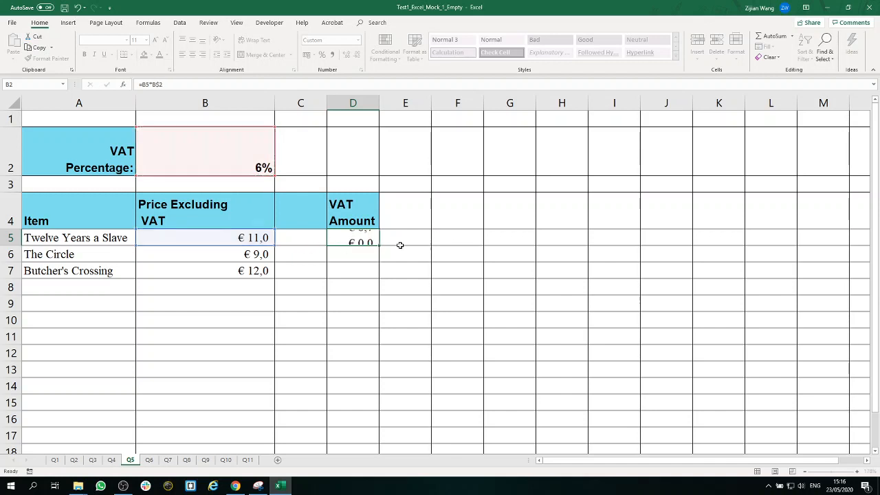
pyautogui.moveTo(378, 245); pyautogui.dragTo(377, 276)
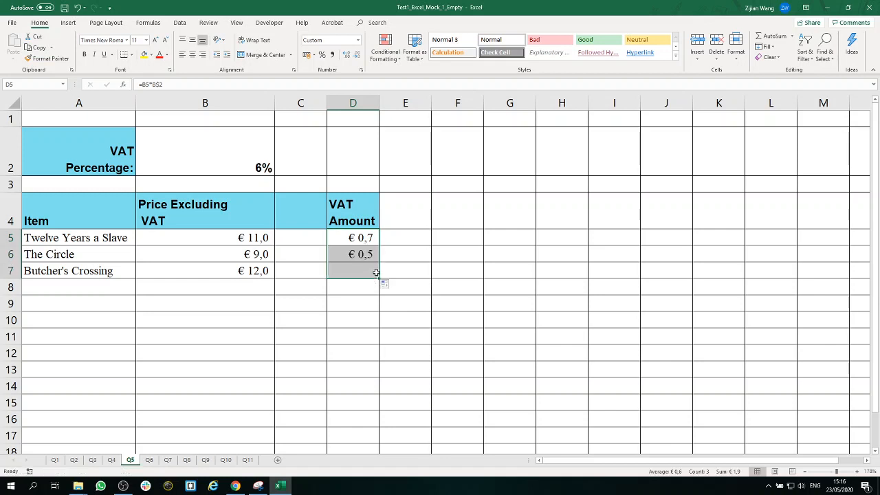
pyautogui.click(411, 249)
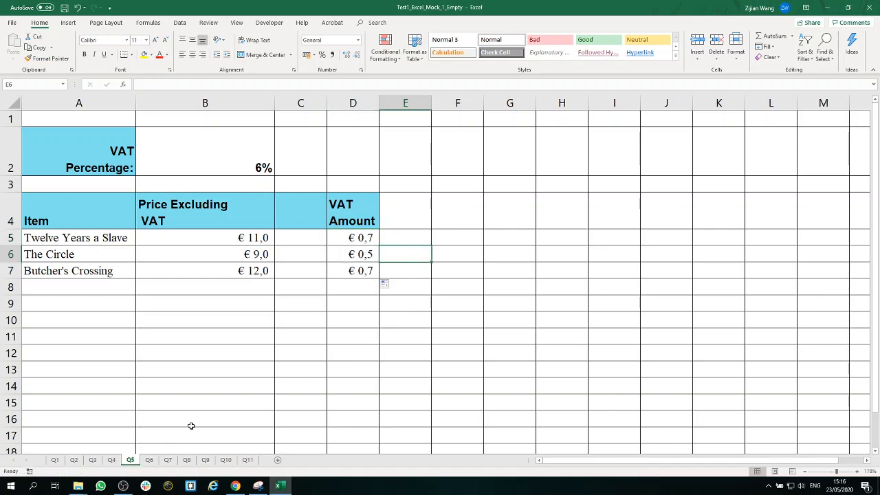
# Step: Review the VAT Amount formula with its fixed row reference in cell D5
pyautogui.doubleClick(364, 237)
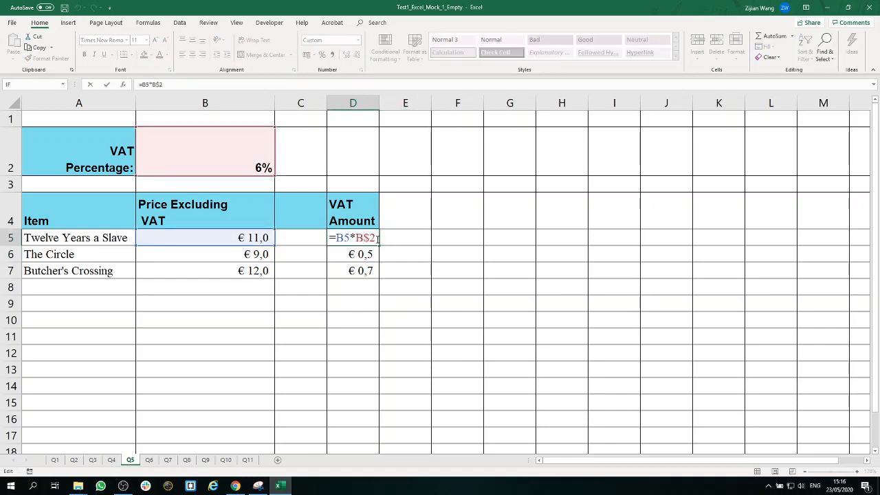
pyautogui.moveTo(375, 238); pyautogui.dragTo(323, 245)
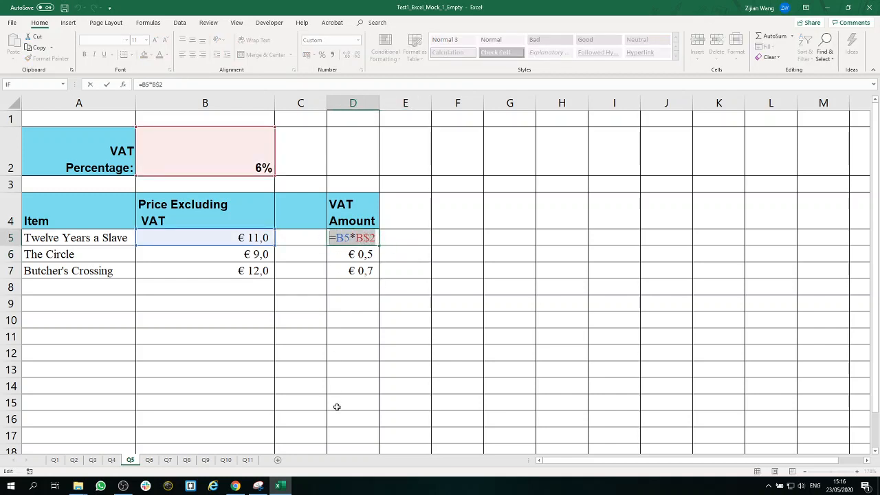
pyautogui.press('Return')
pyautogui.click(341, 353)
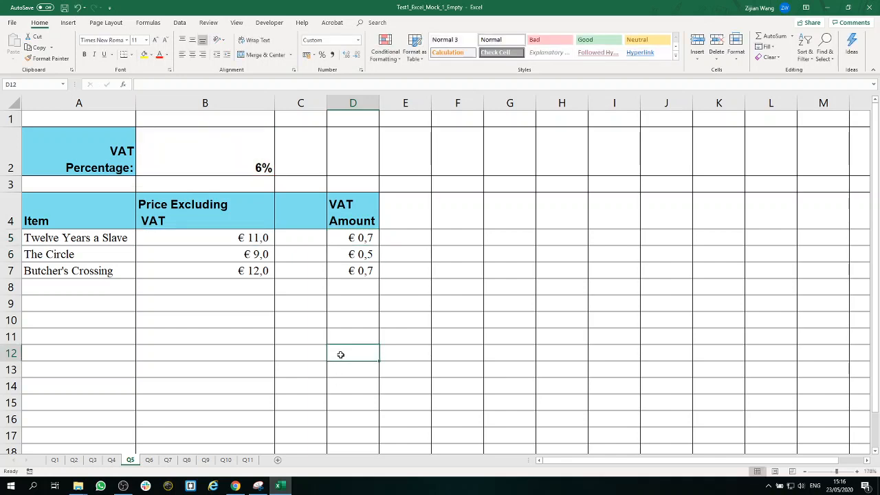
# Step: Open the Q6 sheet and enlarge its view to about 202%
pyautogui.click(149, 464)
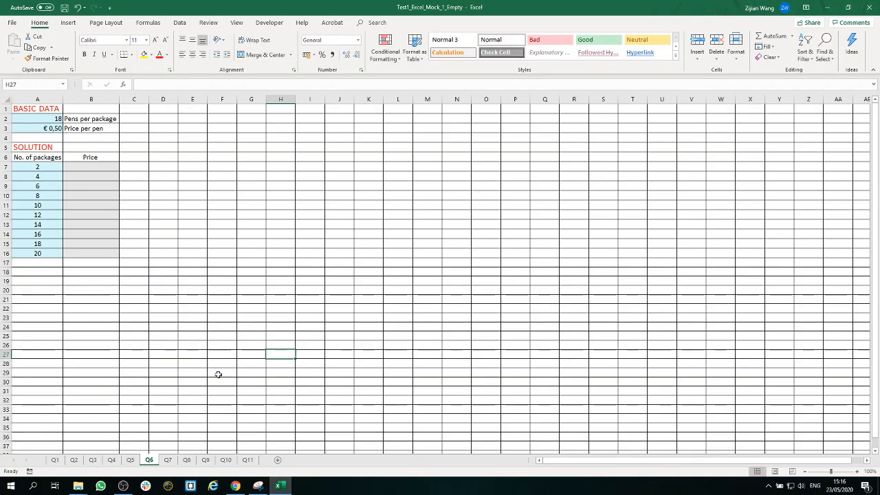
pyautogui.click(839, 472)
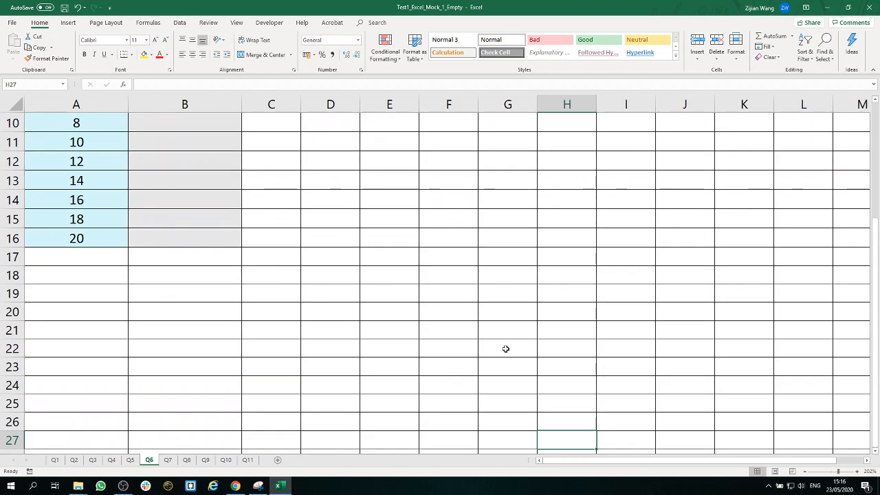
# Step: Examine the pens per package, the price per pen and the first package quantities on the Q6 sheet
pyautogui.scroll(3, 504, 348)
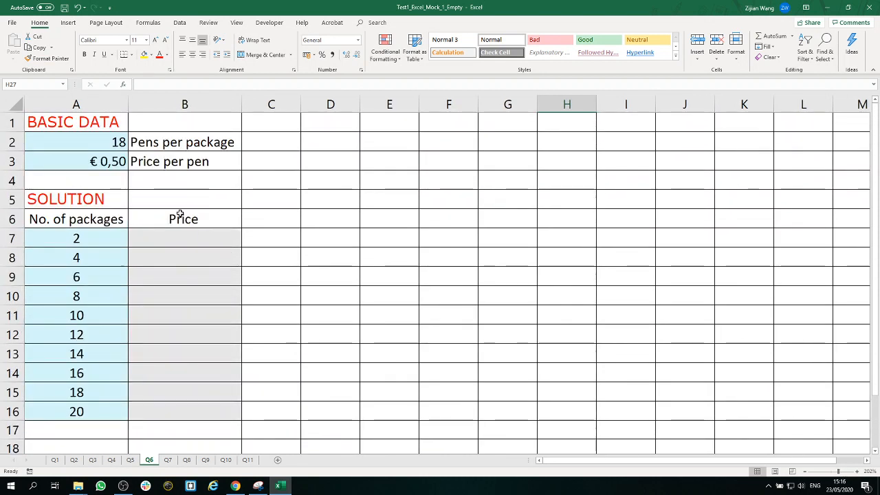
pyautogui.click(114, 145)
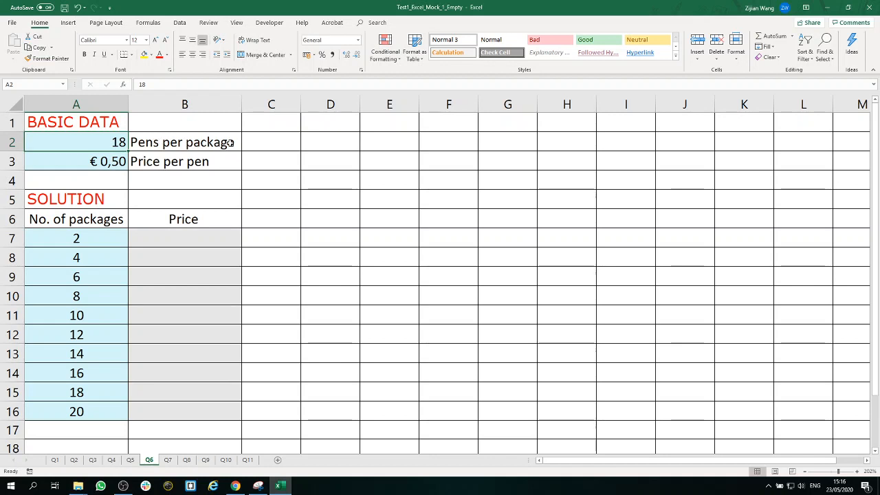
pyautogui.click(107, 162)
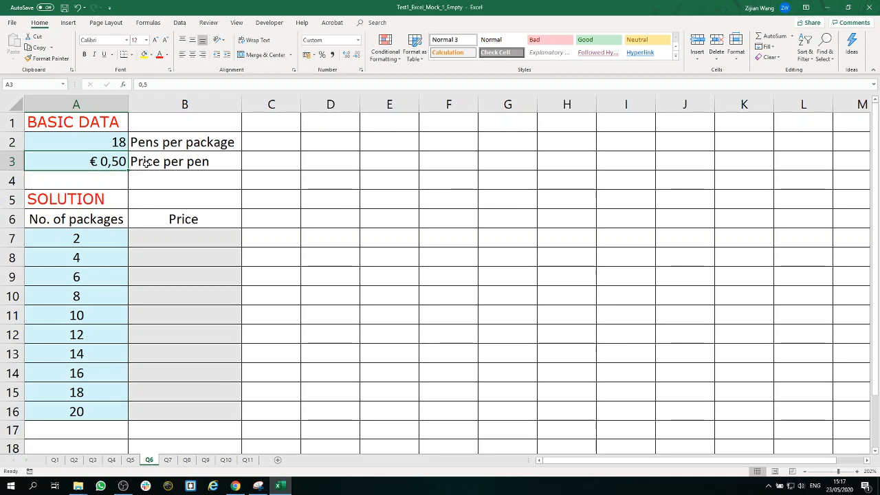
pyautogui.click(118, 141)
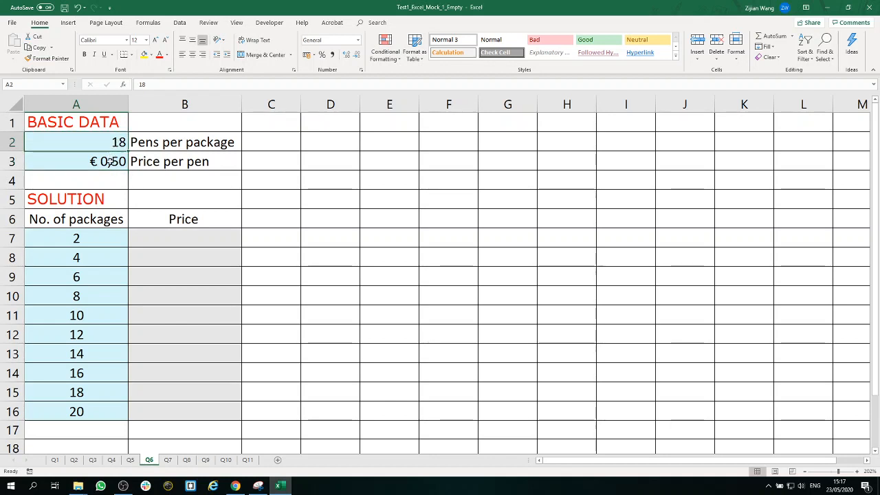
pyautogui.click(114, 238)
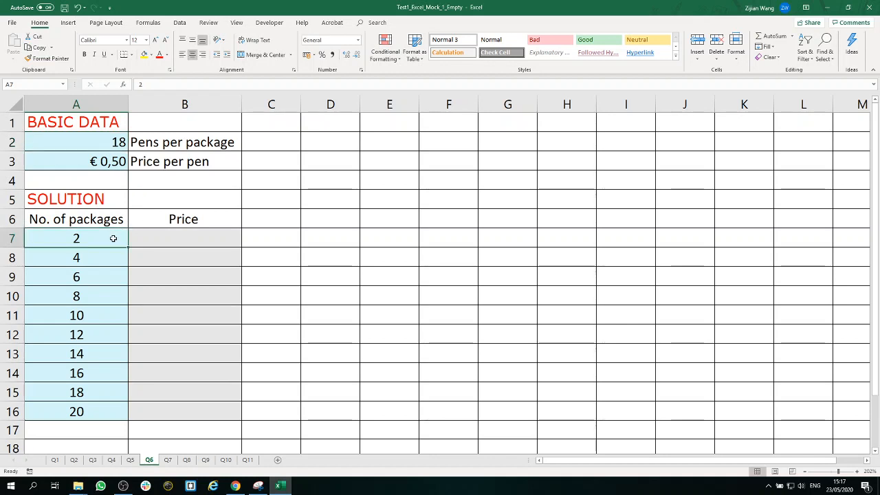
pyautogui.click(114, 256)
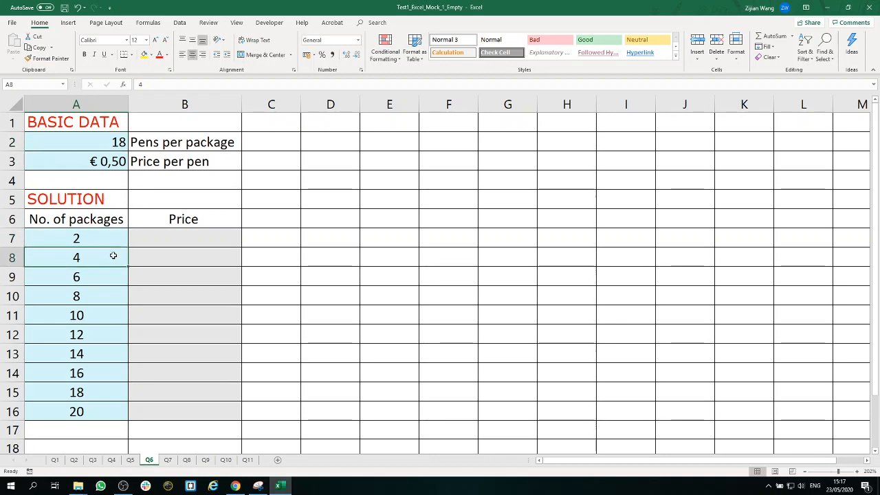
pyautogui.click(110, 278)
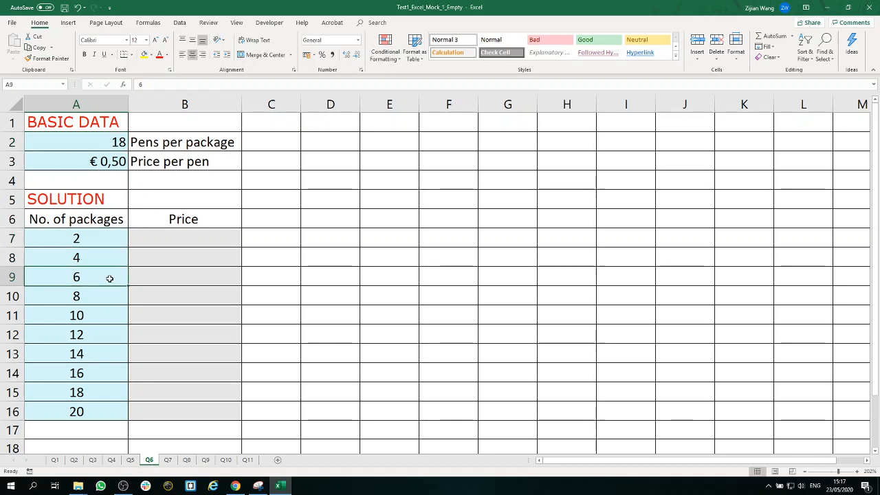
# Step: Build the Price formula =A2*A3*A7 in cell B7 from pens per package, price per pen and number of packages
pyautogui.click(174, 238)
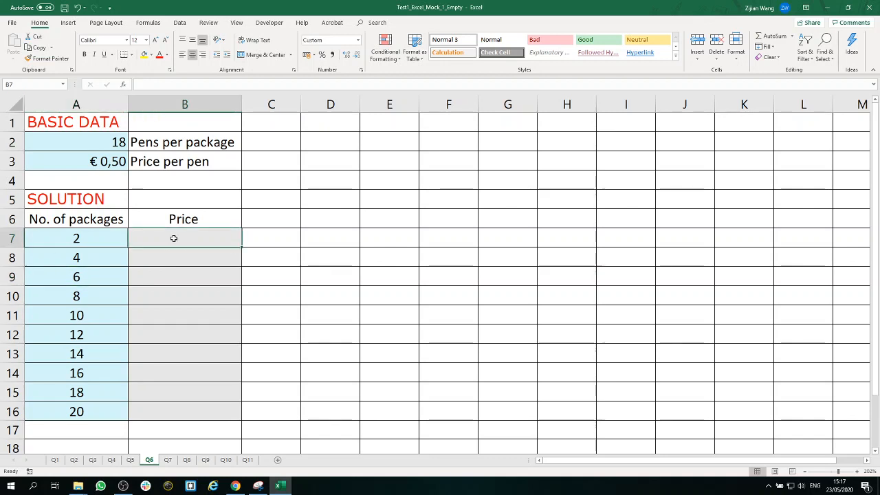
pyautogui.write('=')
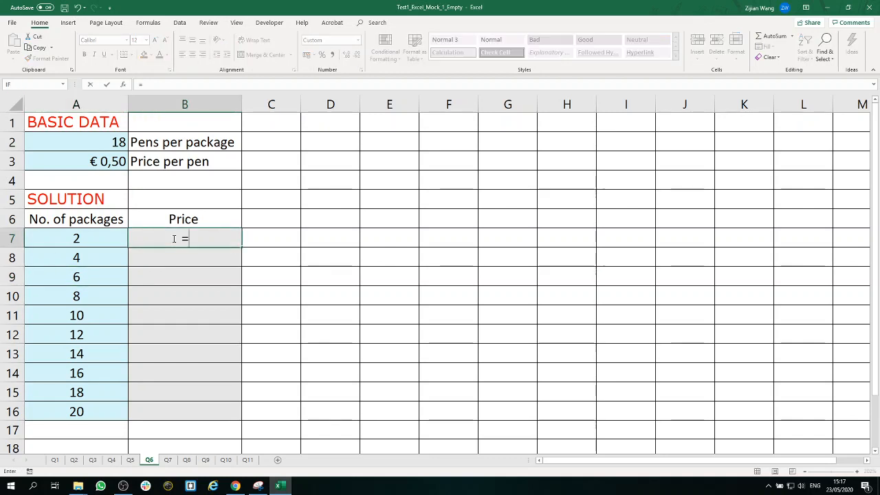
pyautogui.click(111, 144)
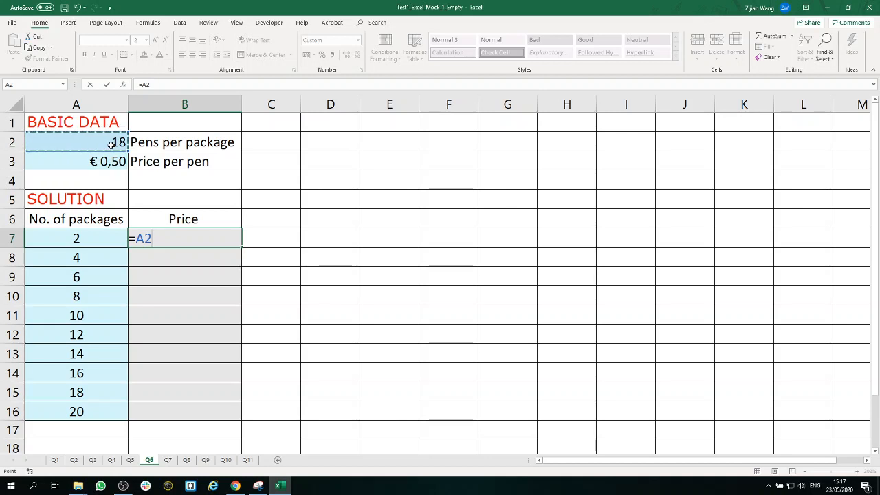
pyautogui.write('*')
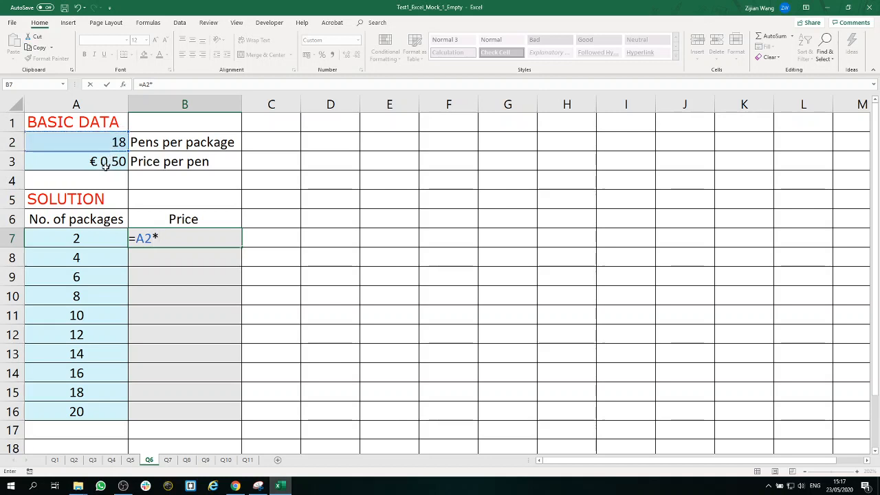
pyautogui.click(107, 164)
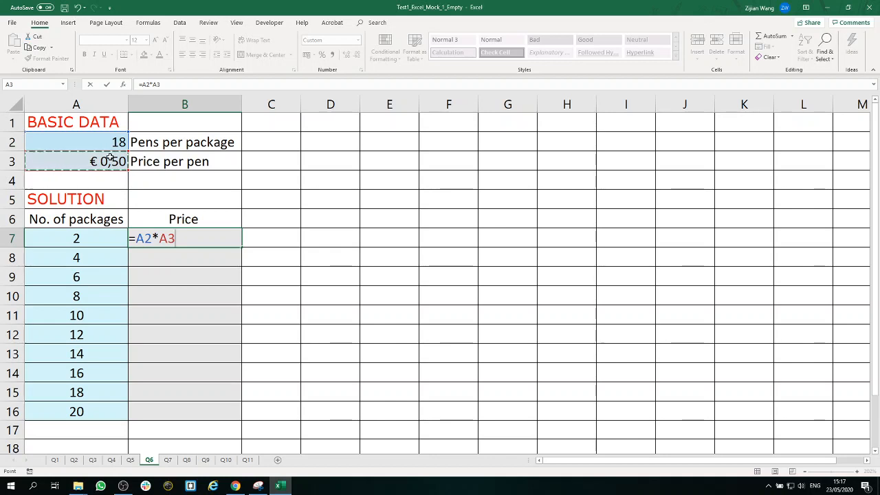
pyautogui.write('8')
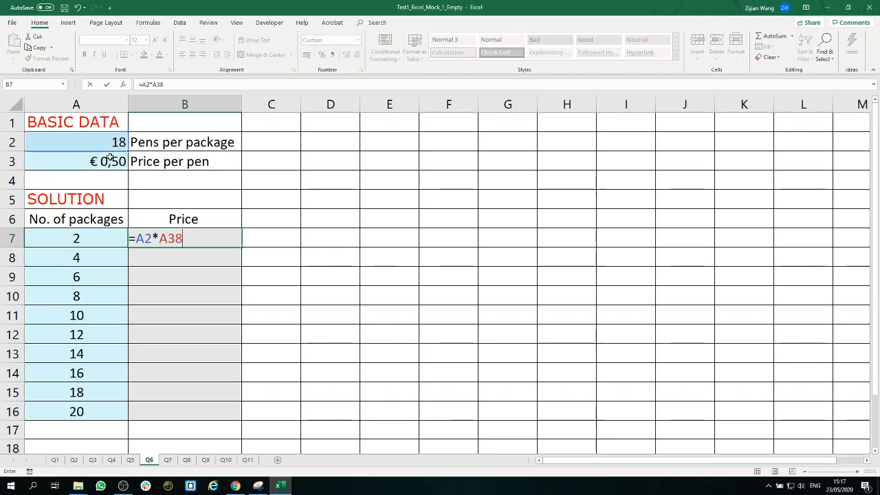
pyautogui.press('BackSpace')
pyautogui.write('*')
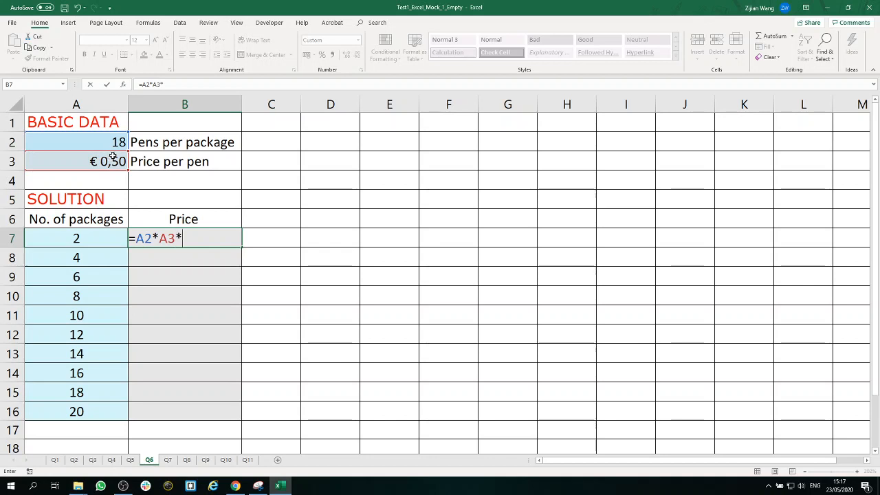
pyautogui.click(104, 239)
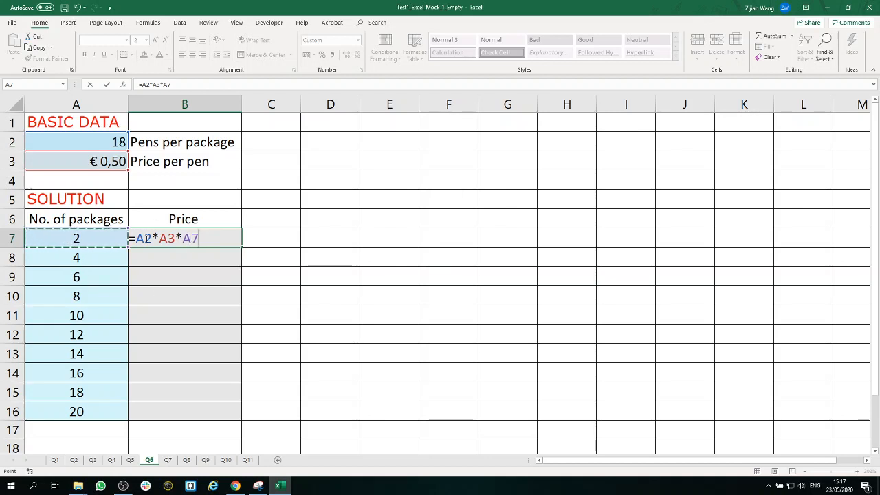
# Step: Fix the row references in B7 so the formula reads =A$2*A$3*A7, and fill it down to B16
pyautogui.press('Right')
pyautogui.press('Right')
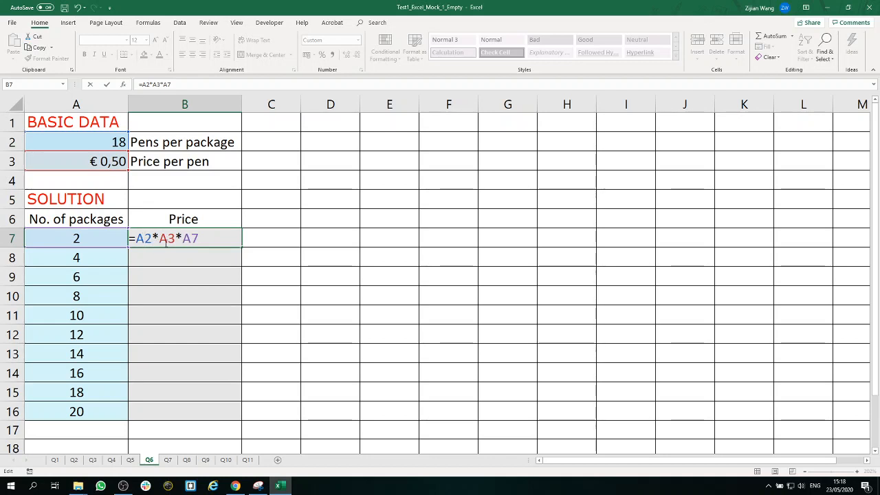
pyautogui.press('F4')
pyautogui.press('F4')
pyautogui.click(177, 238)
pyautogui.press('F4')
pyautogui.press('F4')
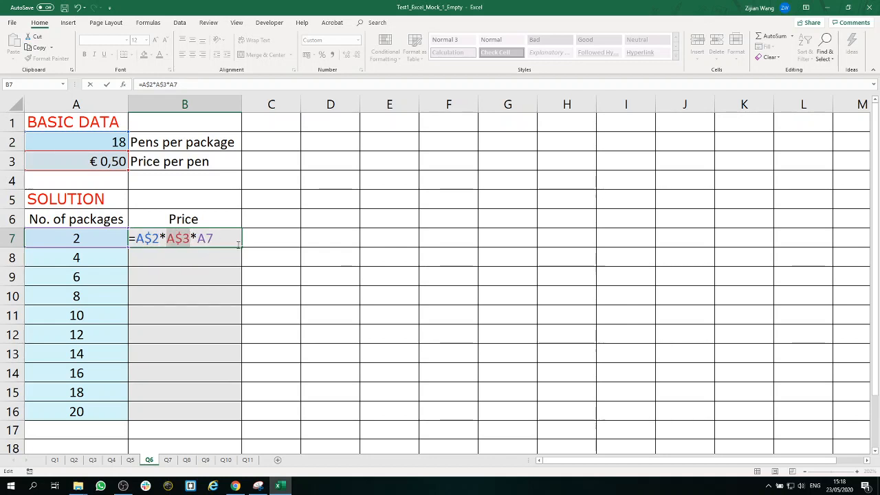
pyautogui.hotkey('ctrl', 'Return')
pyautogui.moveTo(241, 247); pyautogui.dragTo(227, 416)
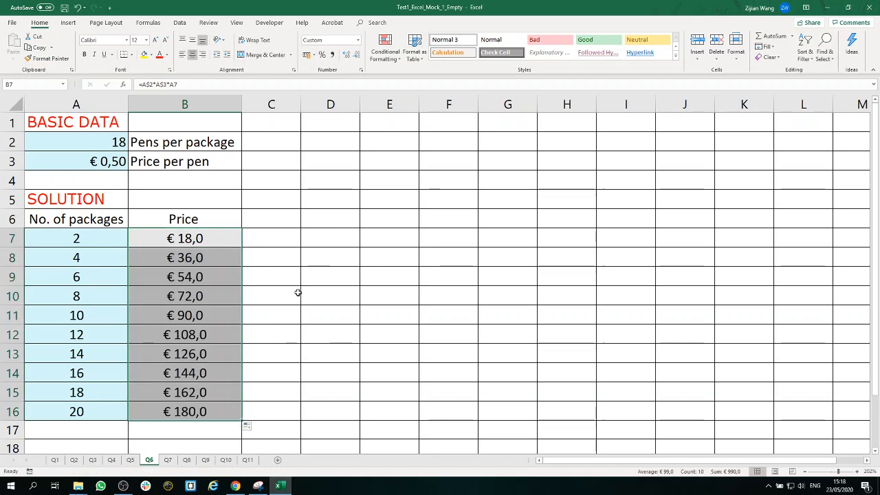
# Step: Review the Price formula in cell B7, undoing the accidental replacement with a reference to C7
pyautogui.click(298, 294)
pyautogui.click(210, 238)
pyautogui.doubleClick(210, 237)
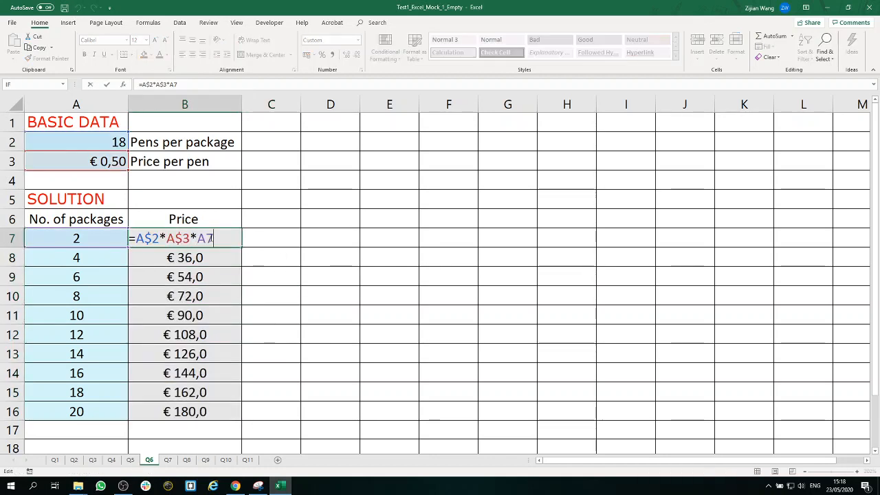
pyautogui.moveTo(219, 238); pyautogui.dragTo(57, 219)
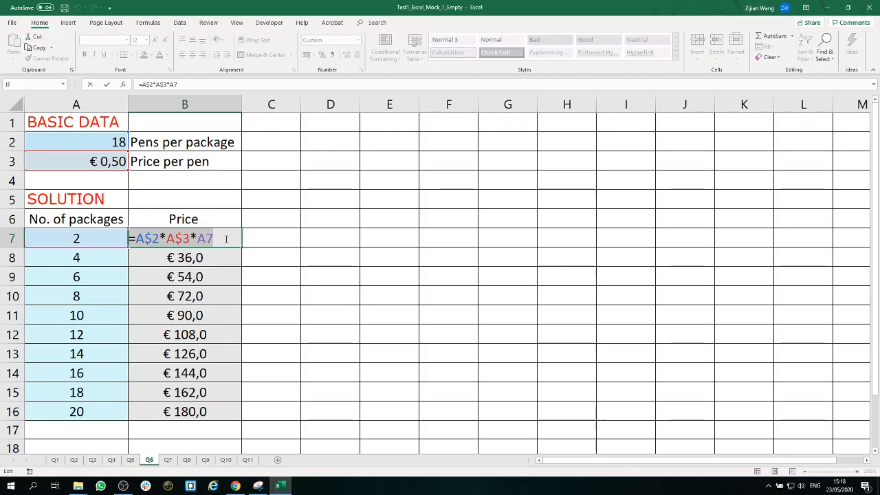
pyautogui.click(290, 236)
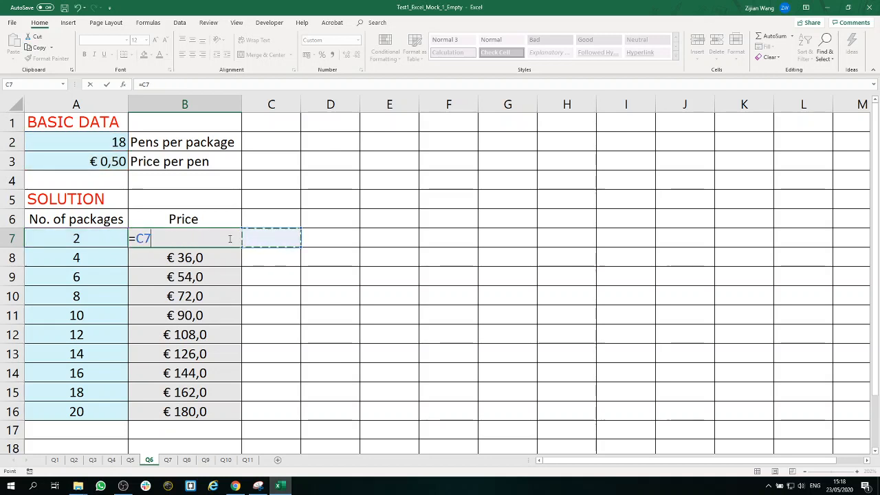
pyautogui.click(78, 8)
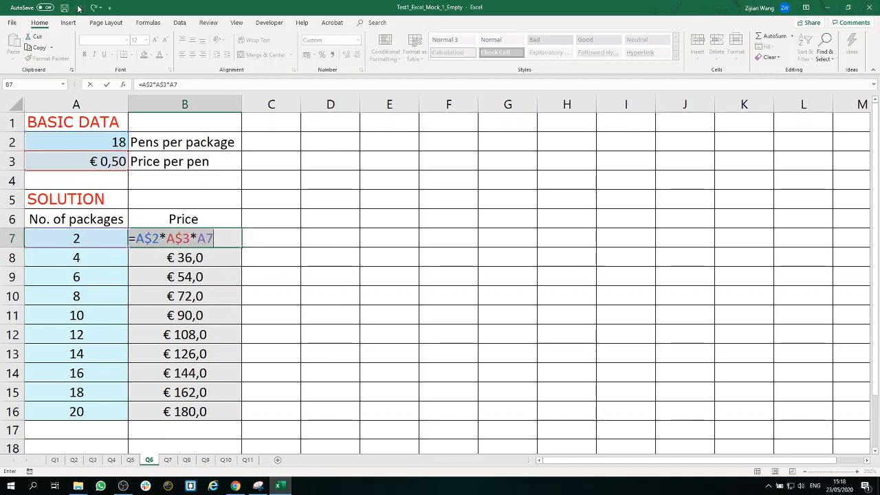
pyautogui.press('Return')
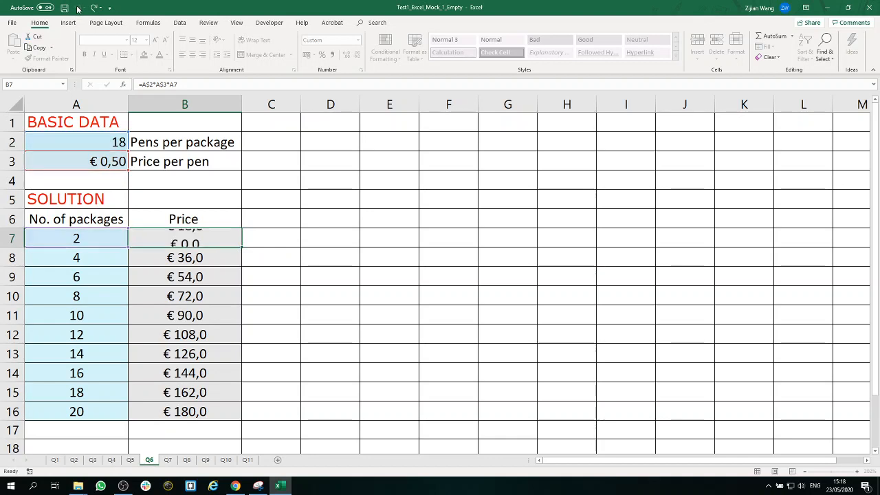
# Step: Open the Q7 sheet and examine the present categories, numbers of presents, price per present and shipping costs
pyautogui.click(169, 460)
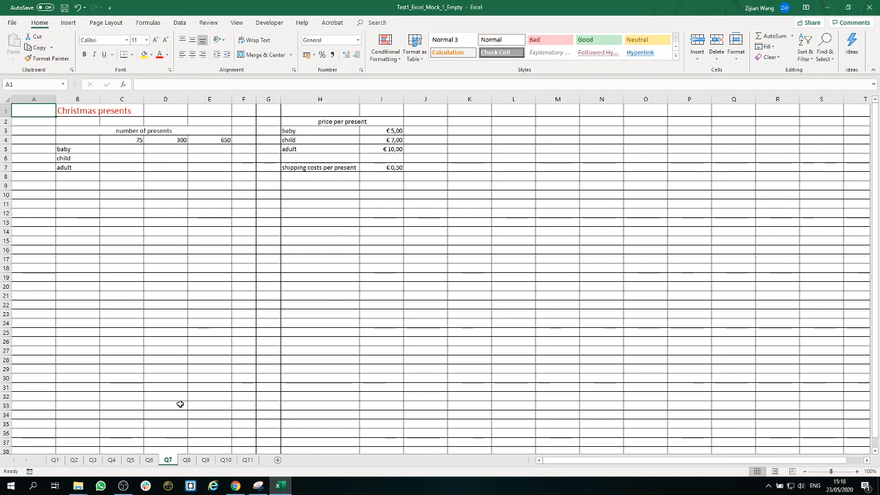
pyautogui.moveTo(830, 471); pyautogui.dragTo(838, 471)
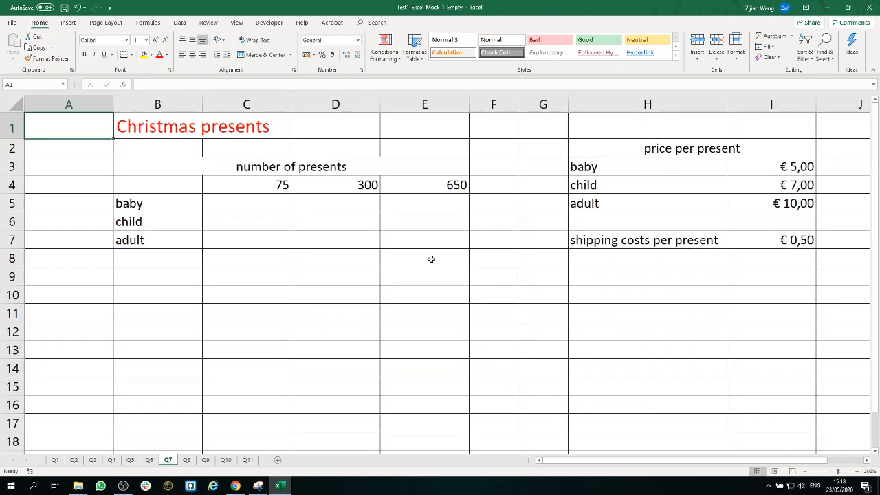
pyautogui.click(178, 199)
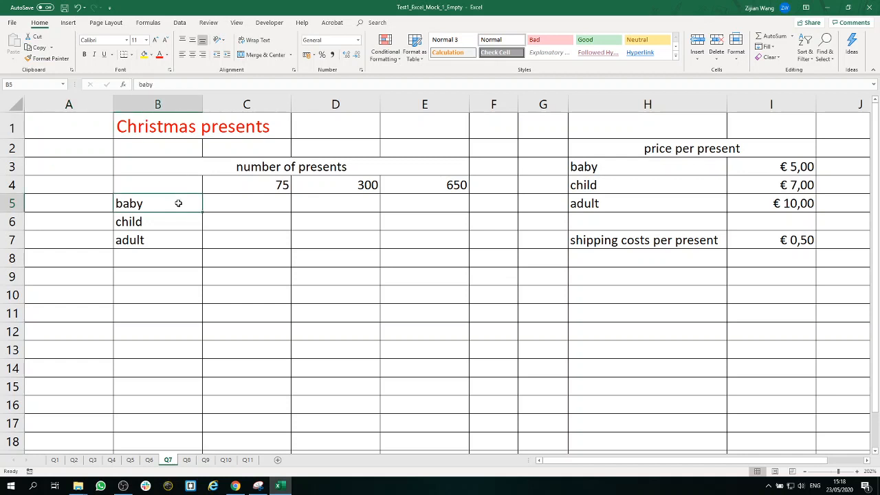
pyautogui.click(173, 221)
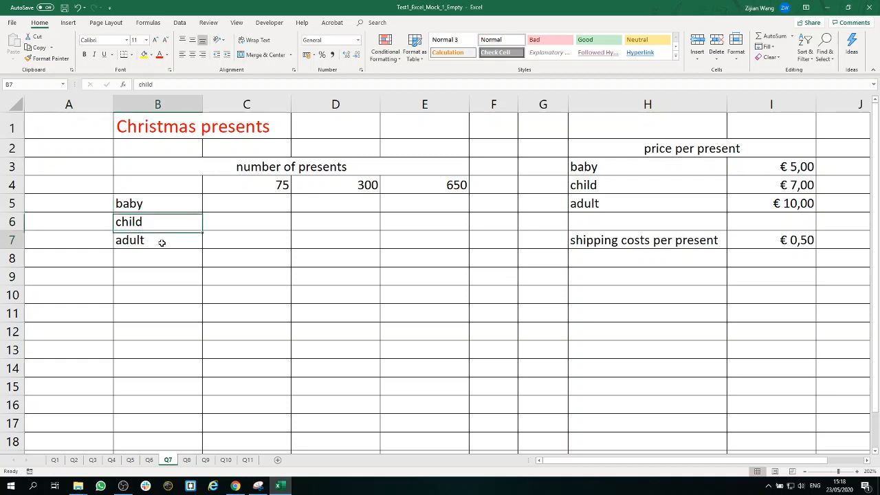
pyautogui.click(161, 243)
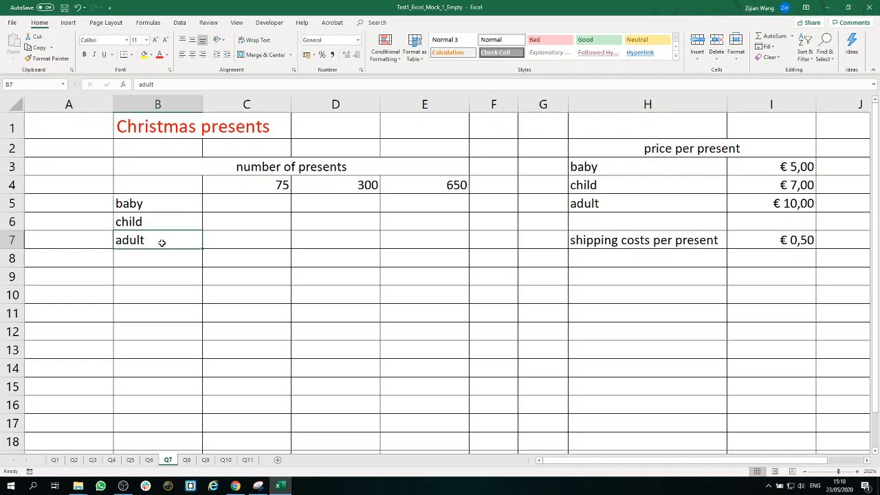
pyautogui.click(251, 182)
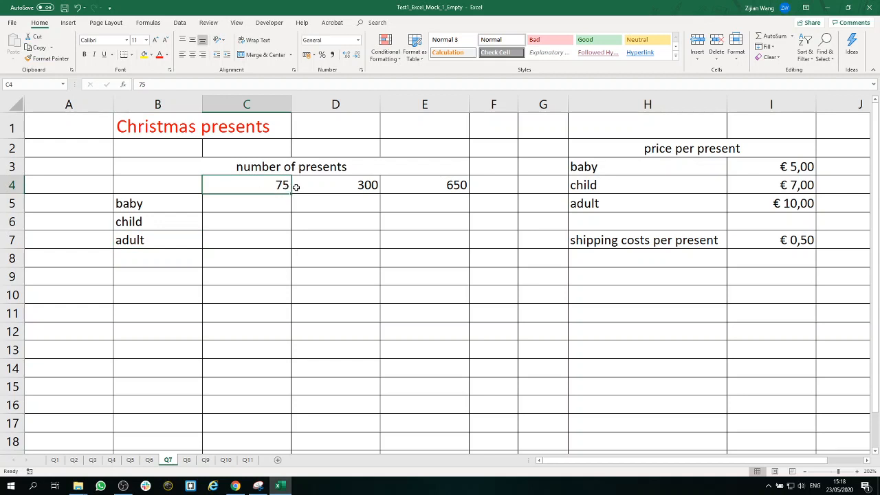
pyautogui.click(334, 188)
pyautogui.click(425, 190)
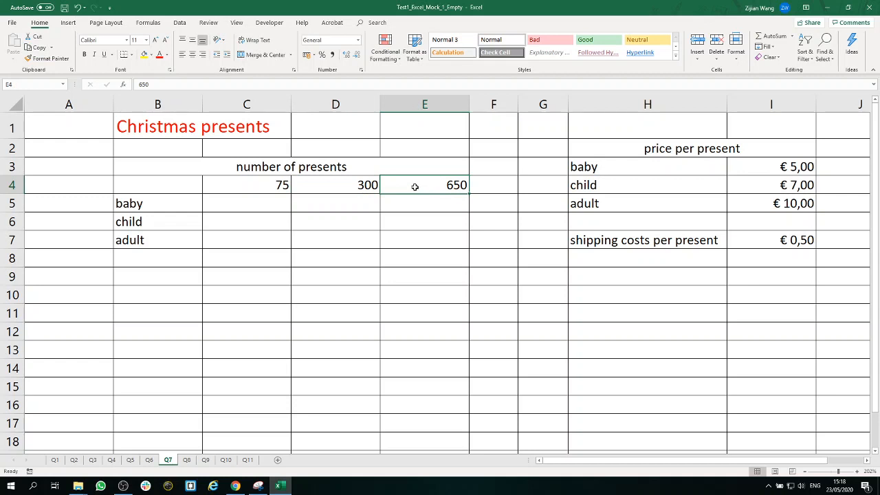
pyautogui.click(774, 167)
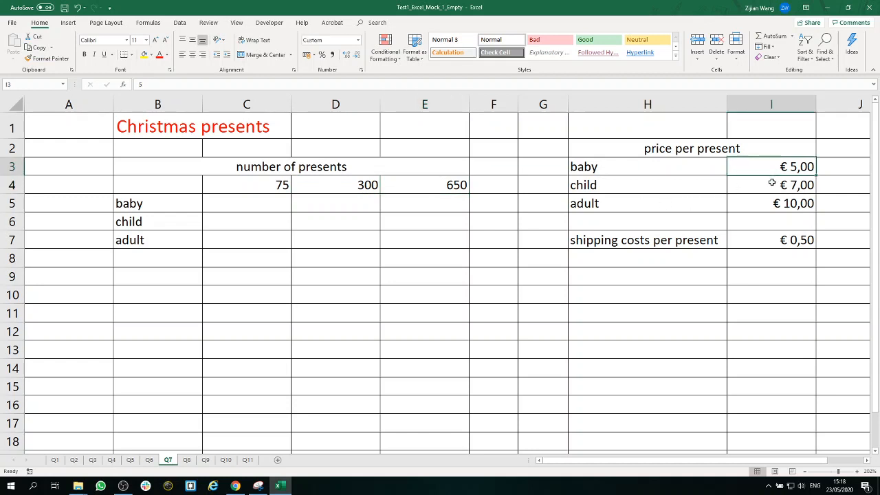
pyautogui.click(769, 244)
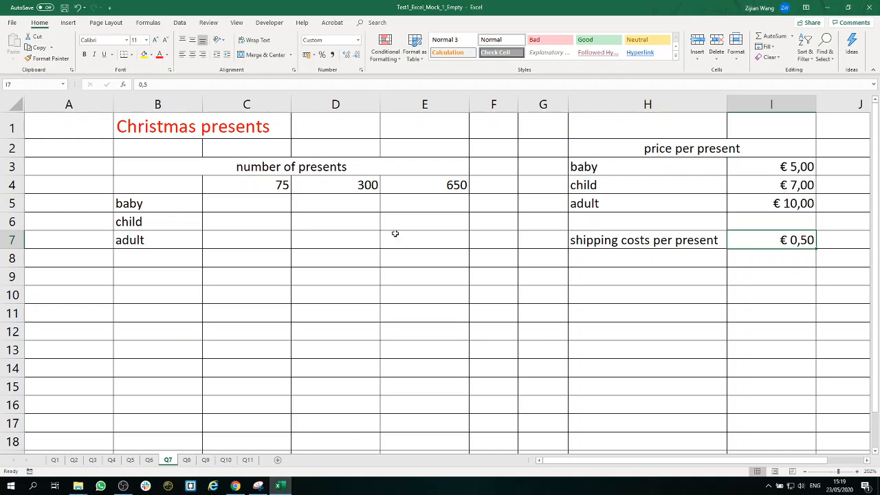
# Step: Build the formula =I3+I7*C4 in cell C5 from the baby price, the shipping costs and the number of presents
pyautogui.click(255, 205)
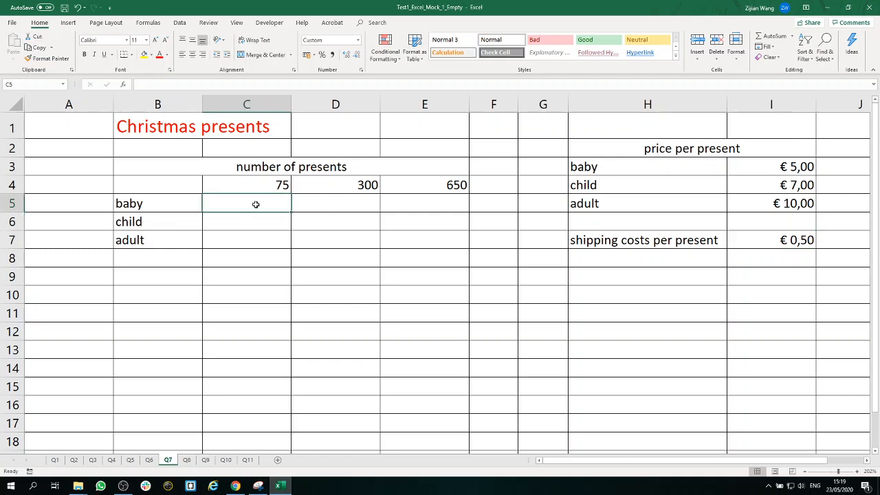
pyautogui.write('=')
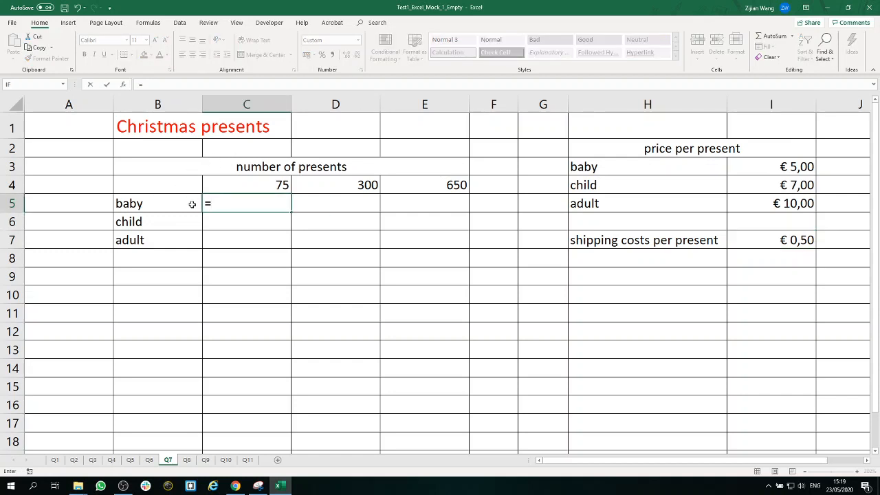
pyautogui.click(790, 167)
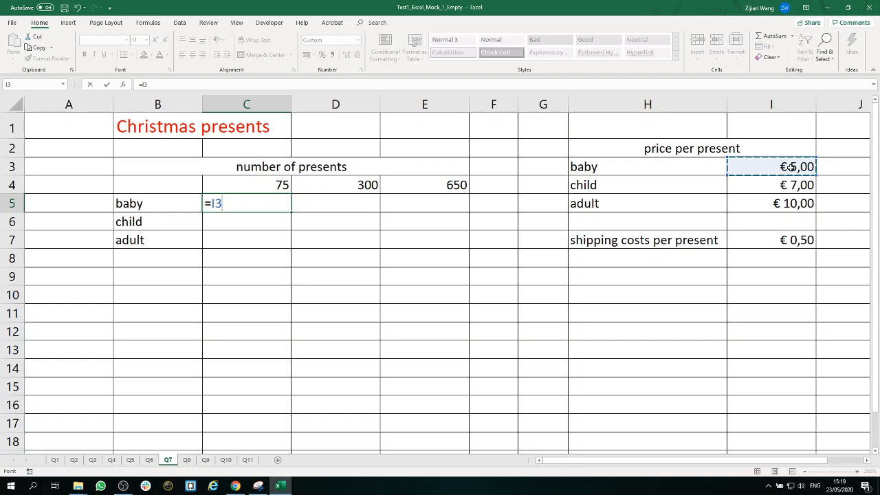
pyautogui.write('*')
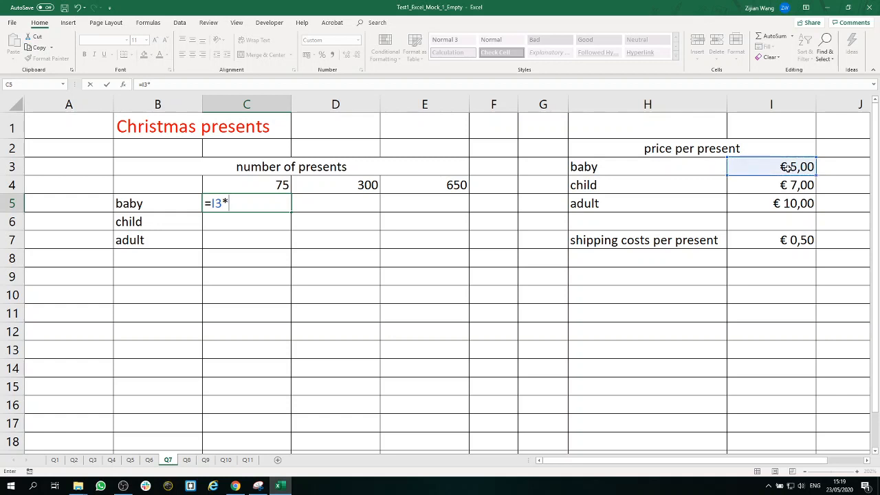
pyautogui.click(276, 183)
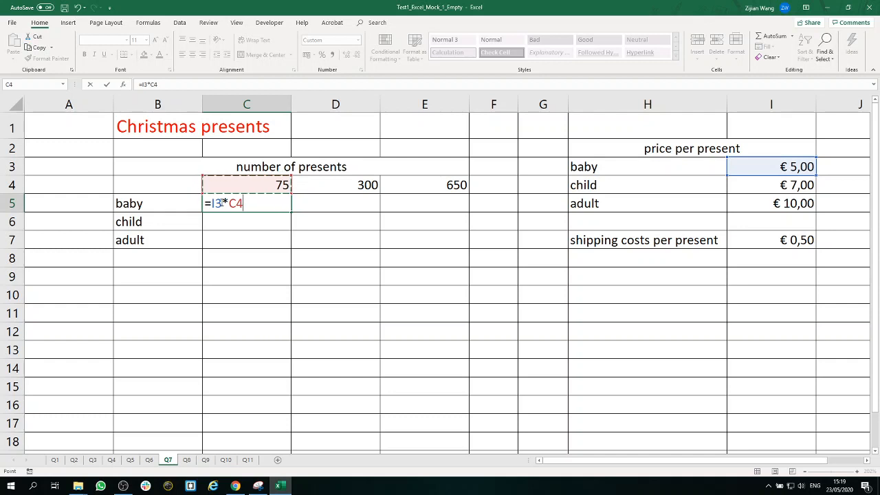
pyautogui.click(221, 203)
pyautogui.write('+')
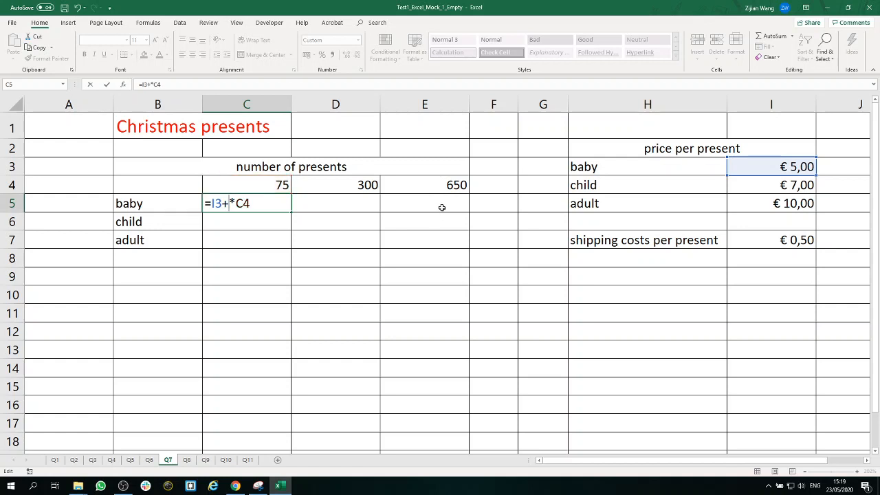
pyautogui.click(771, 243)
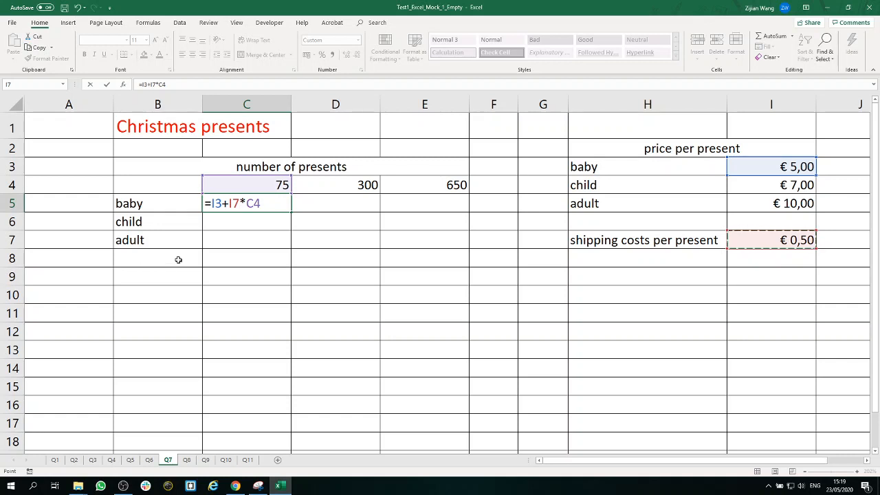
# Step: Put parentheses around the price and shipping sum so the C5 formula reads =(I3+I7)*C4, and enter it
pyautogui.click(241, 203)
pyautogui.moveTo(240, 203); pyautogui.dragTo(211, 202)
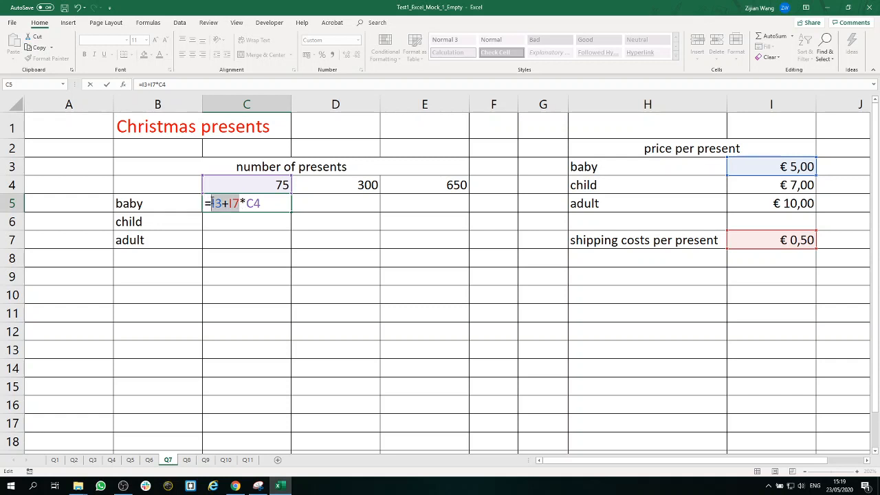
pyautogui.click(212, 203)
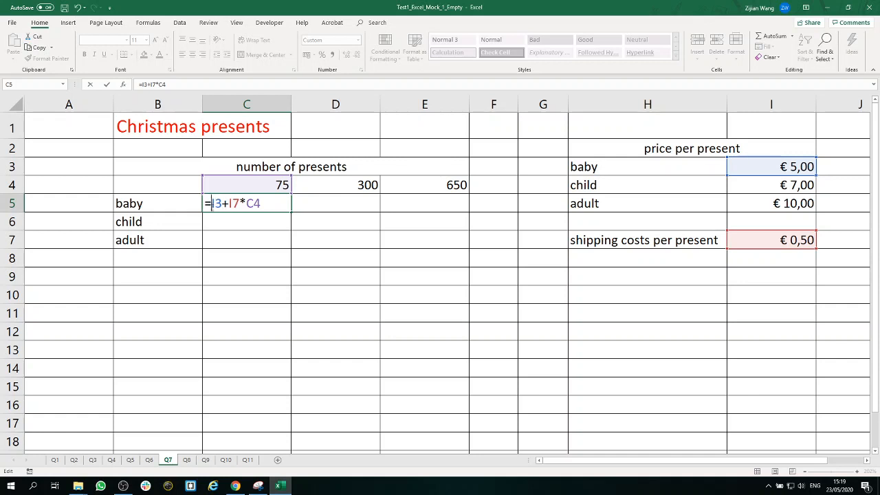
pyautogui.write('(')
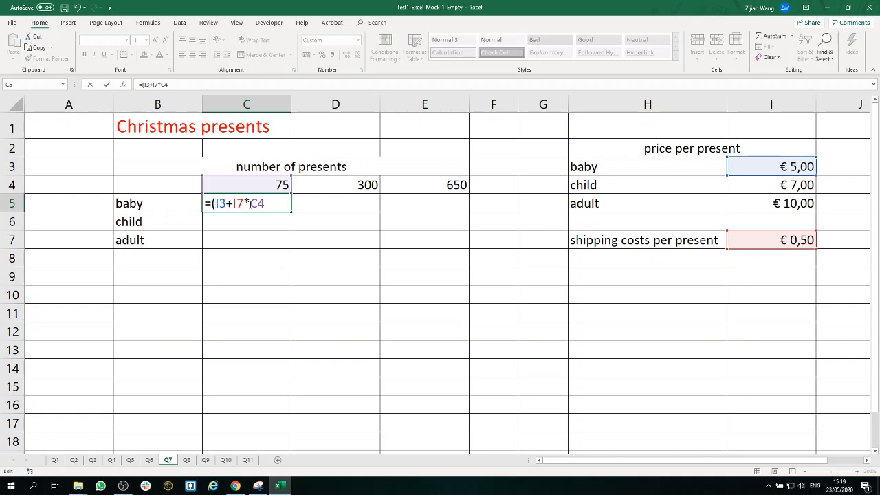
pyautogui.click(244, 203)
pyautogui.write(')')
pyautogui.moveTo(271, 202); pyautogui.dragTo(255, 202)
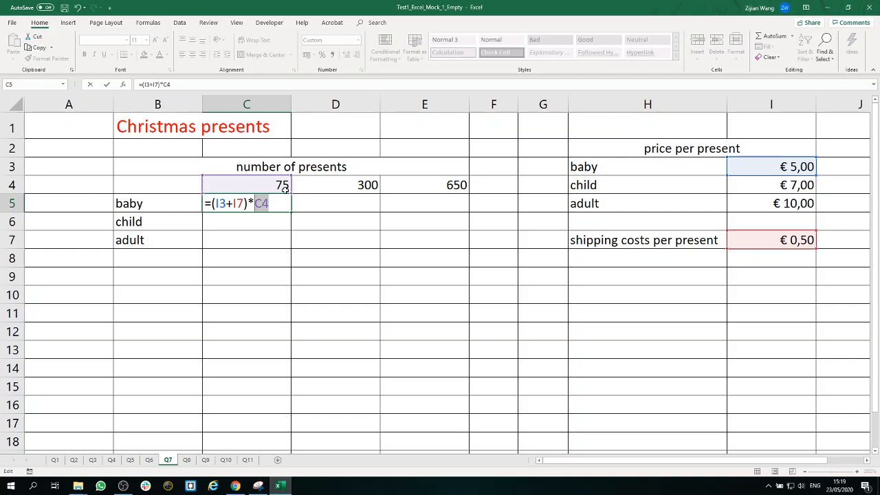
pyautogui.click(278, 206)
pyautogui.press('Return')
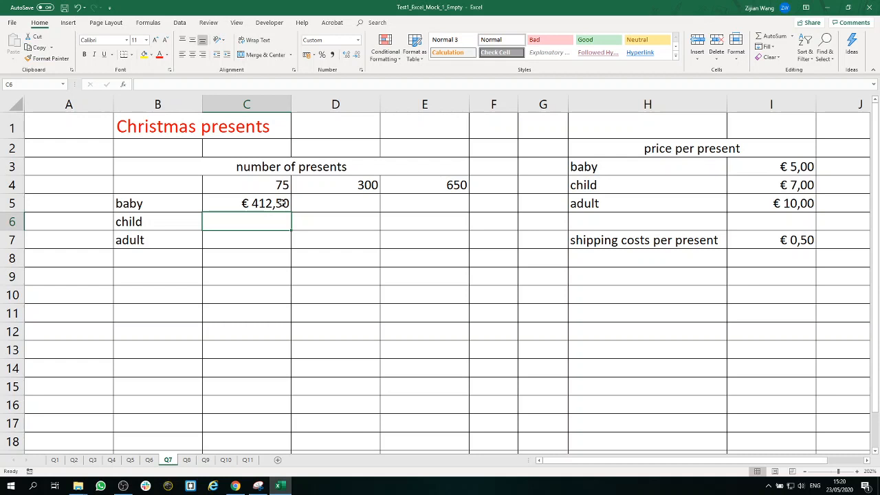
# Step: Make the shipping costs reference in C5 fully absolute as $I$7 and fix the column of the baby price as $I3
pyautogui.click(282, 203)
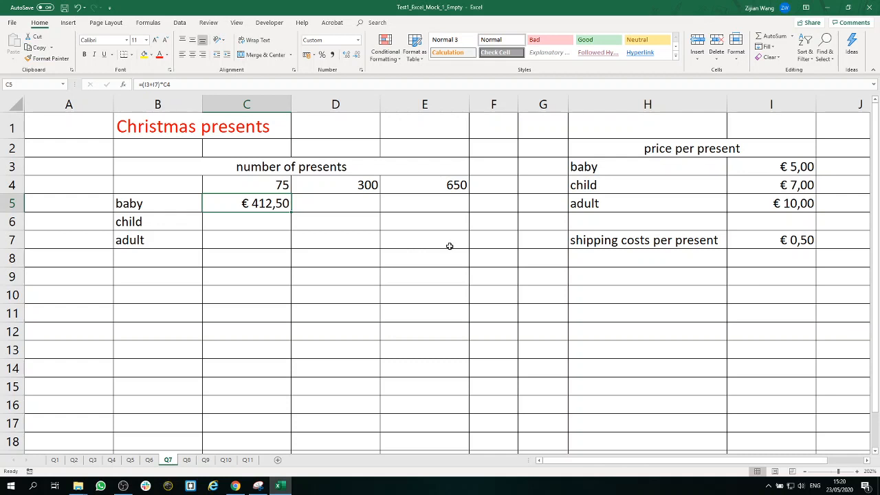
pyautogui.doubleClick(285, 205)
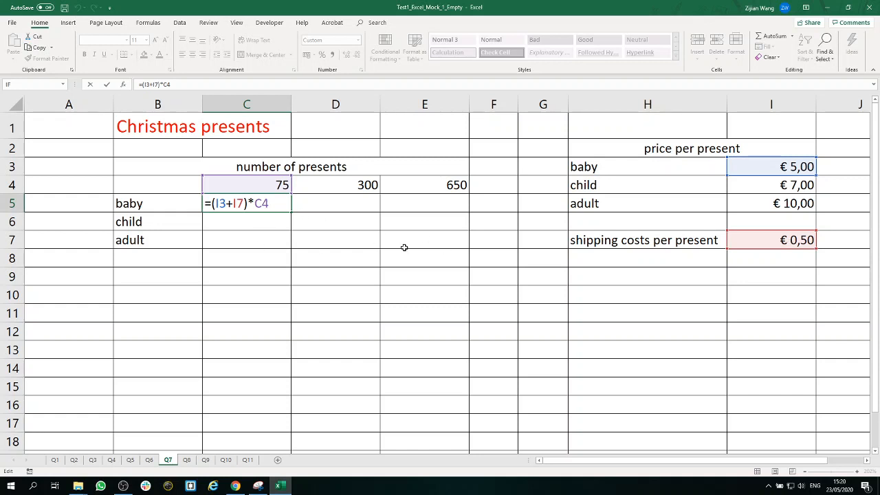
pyautogui.press('F4')
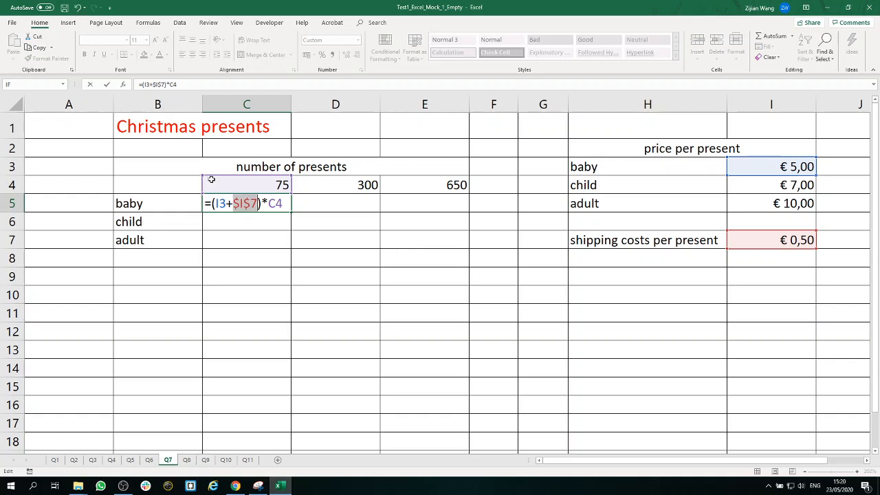
pyautogui.click(218, 202)
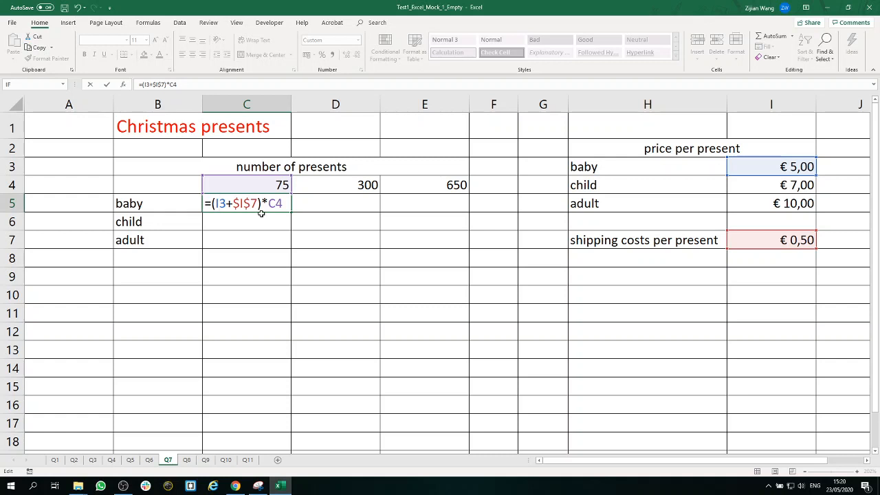
pyautogui.press('F4')
pyautogui.press('F4')
pyautogui.press('F4')
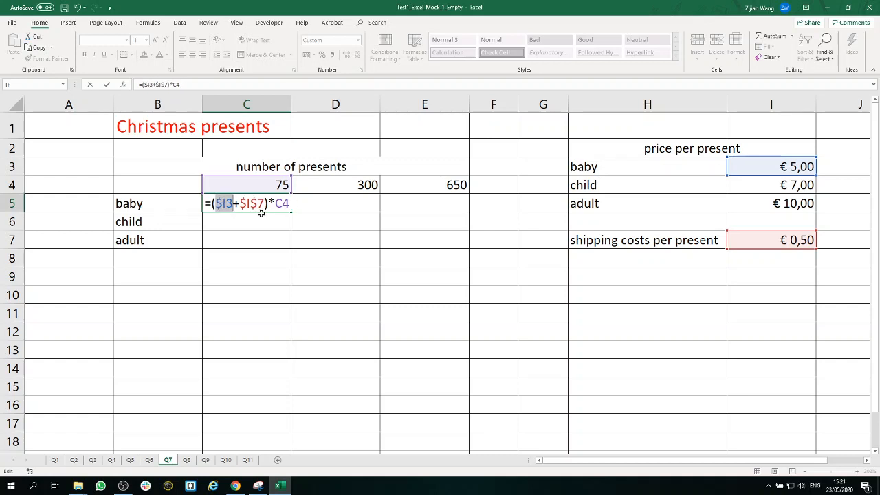
# Step: Fix the row of the number of presents reference as C$4 and enter the formula =($I3+$I$7)*C$4 in C5
pyautogui.click(297, 204)
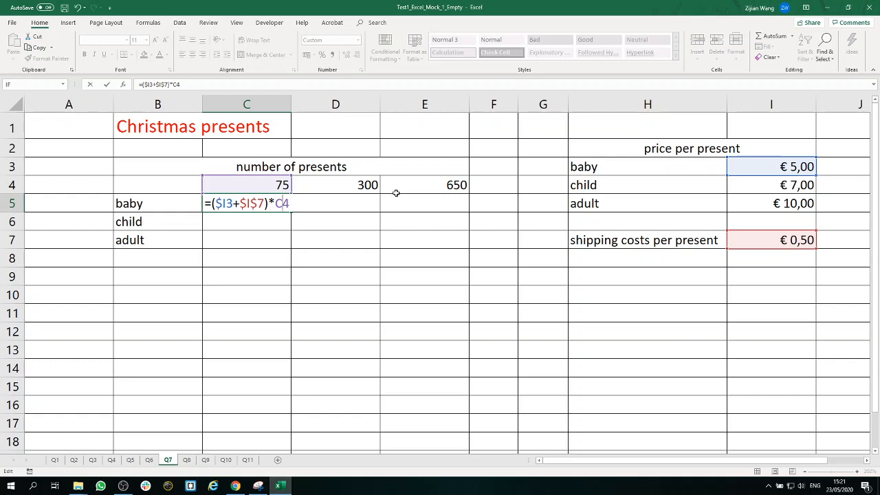
pyautogui.press('F4')
pyautogui.press('F4')
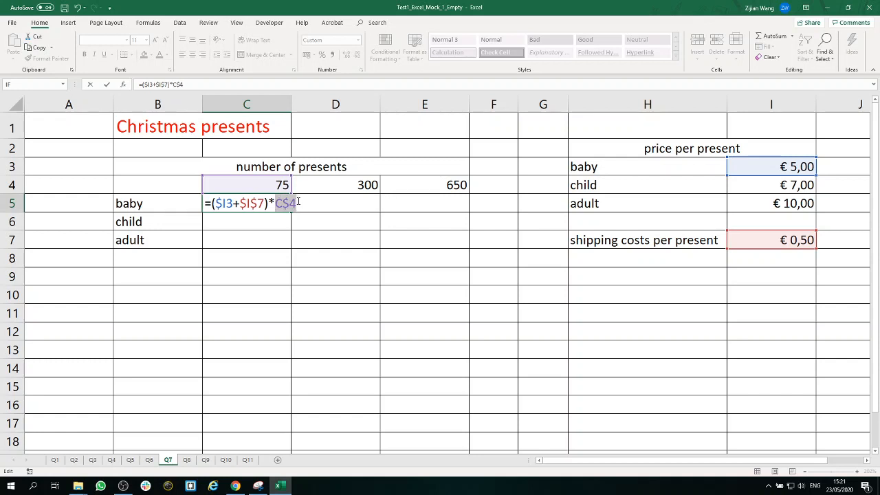
pyautogui.moveTo(299, 201); pyautogui.dragTo(206, 203)
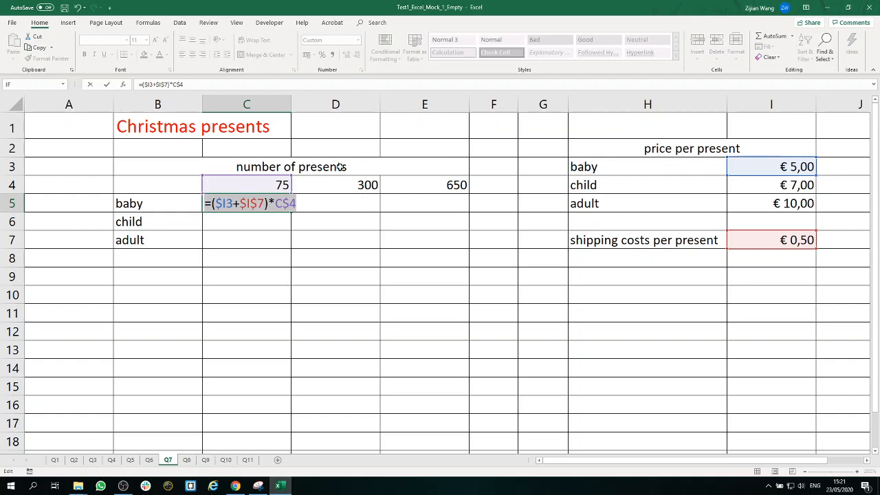
pyautogui.press('Return')
# Step: Try filling the C5 formula down to row 7 and across to column E, and undo both fills
pyautogui.click(286, 207)
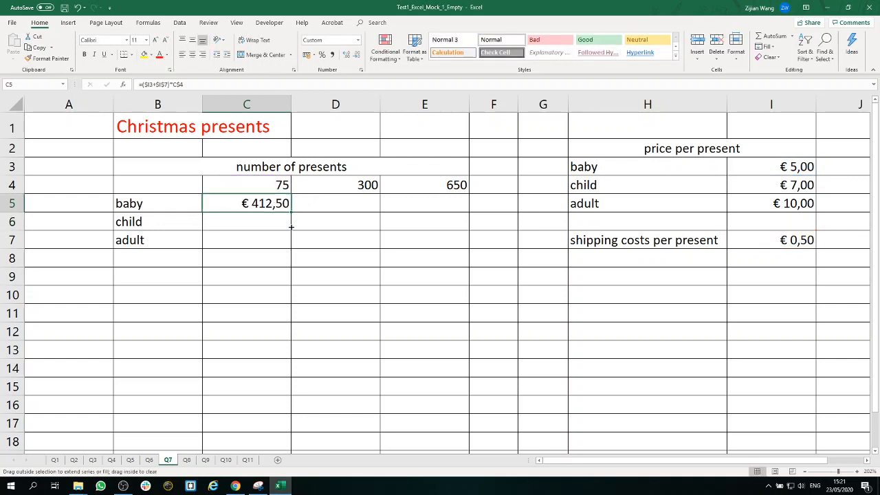
pyautogui.moveTo(291, 227); pyautogui.dragTo(447, 246)
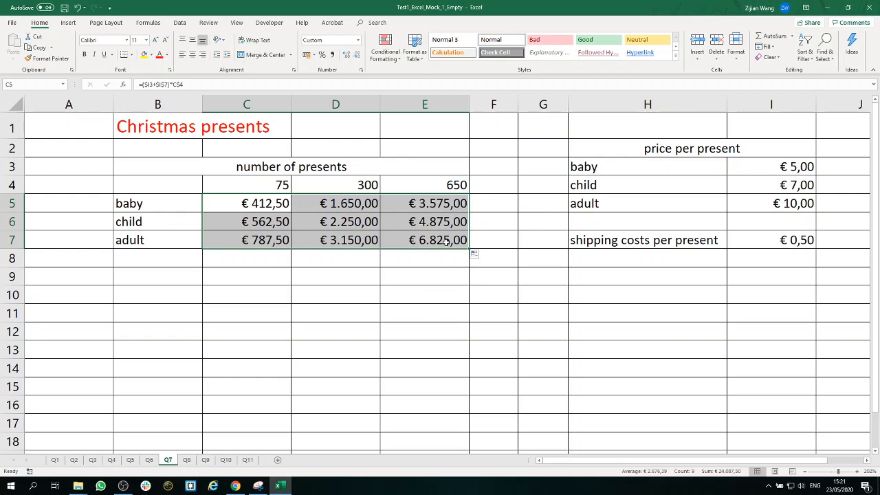
pyautogui.click(77, 8)
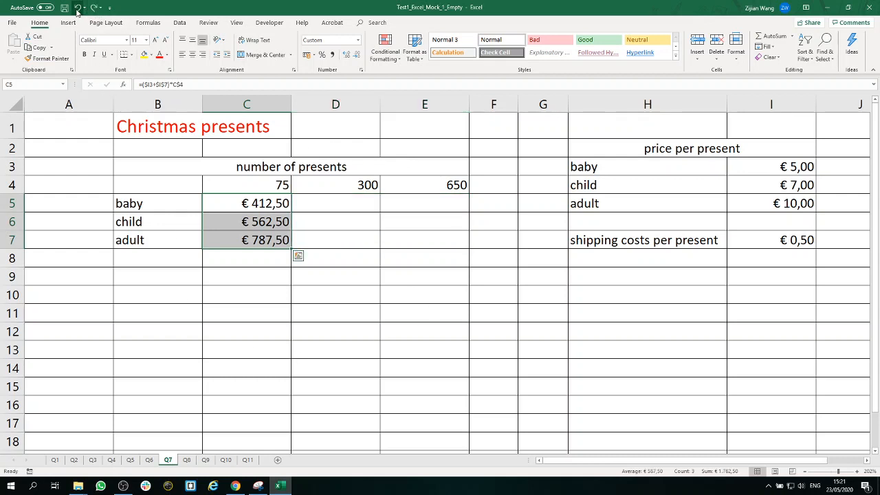
pyautogui.click(77, 8)
# Step: Review the formula in C5 and fill it over the whole presents table, C5 to E7
pyautogui.doubleClick(278, 204)
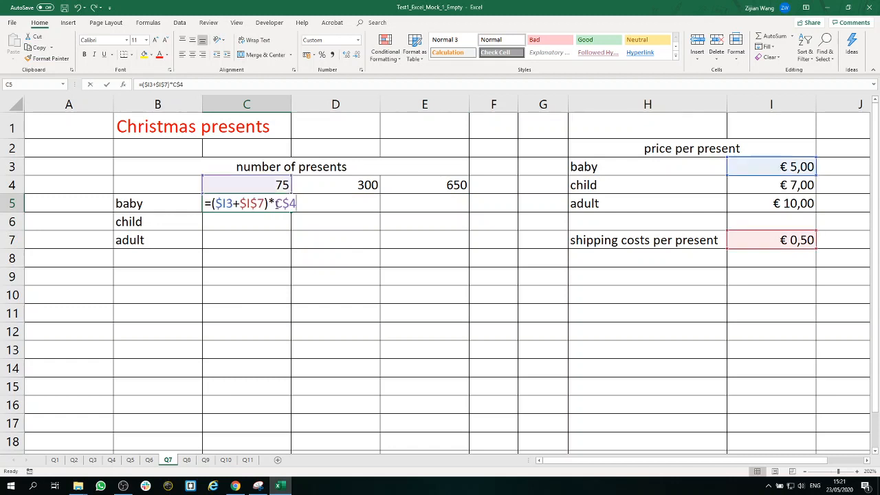
pyautogui.moveTo(297, 204); pyautogui.dragTo(204, 204)
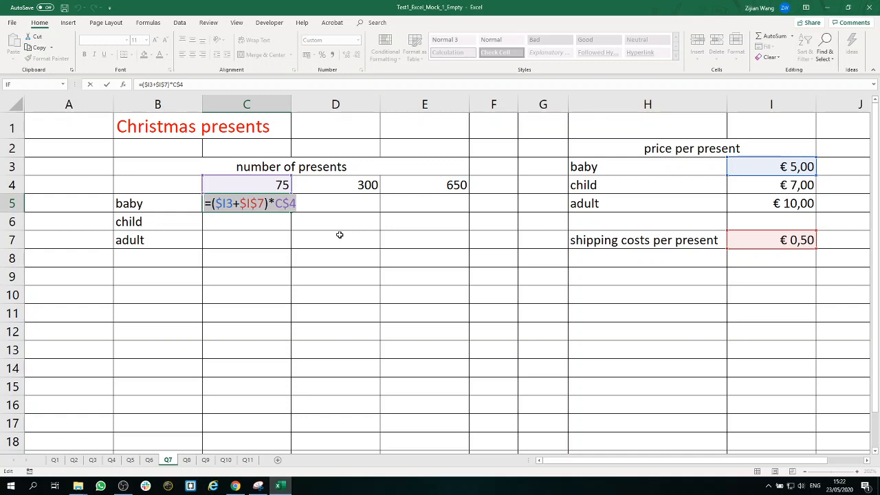
pyautogui.press('Return')
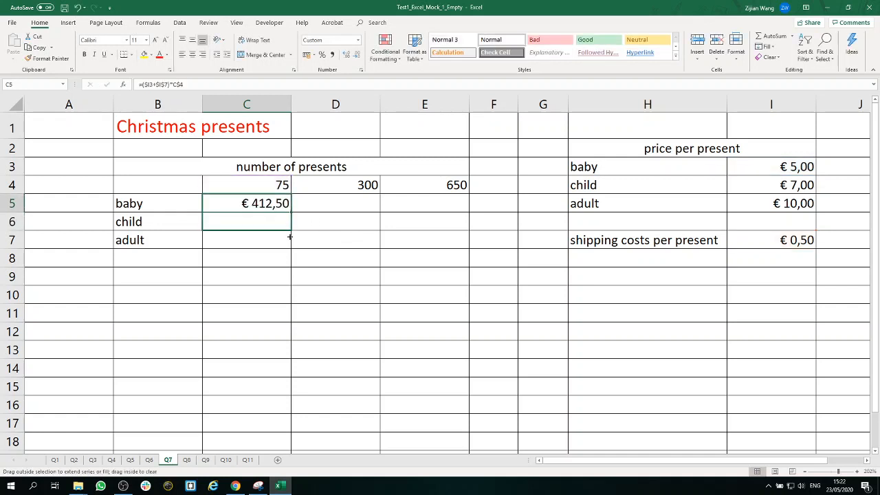
pyautogui.moveTo(290, 237); pyautogui.dragTo(455, 239)
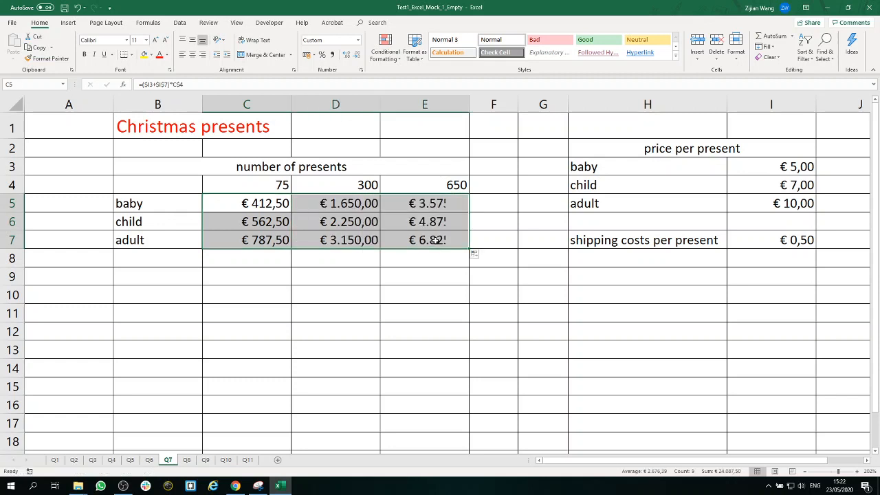
pyautogui.click(491, 296)
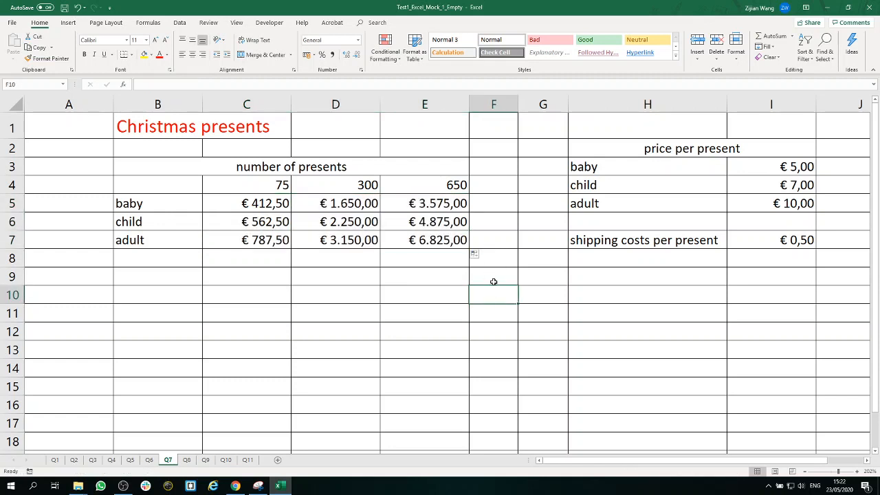
# Step: On sheet Q8, enter the formula =SUM(A1:A8) in cell A9
pyautogui.click(186, 460)
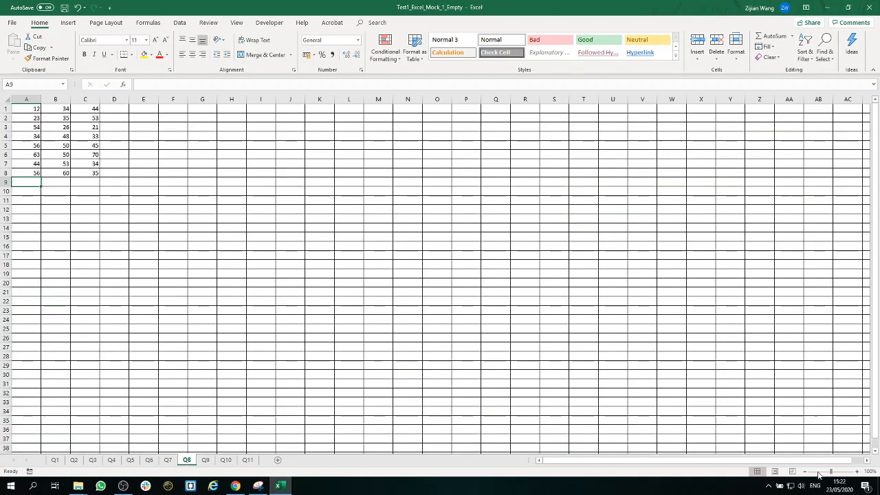
pyautogui.moveTo(830, 472); pyautogui.dragTo(843, 472)
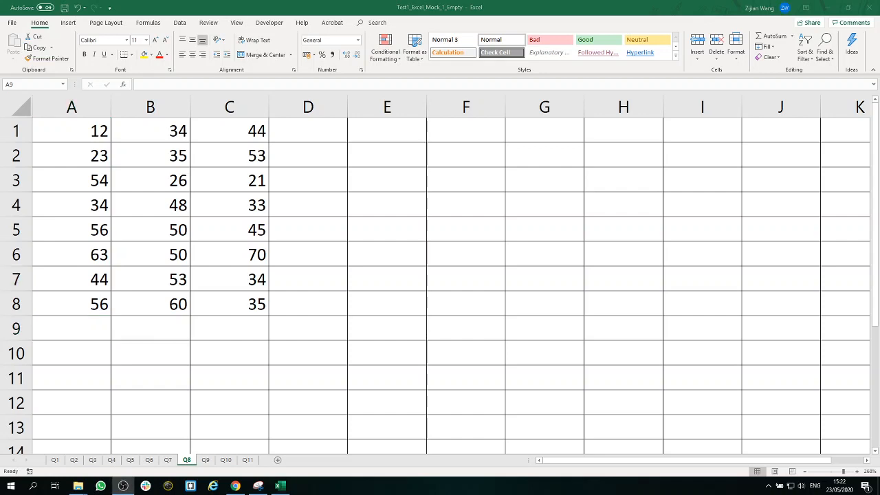
pyautogui.click(89, 328)
pyautogui.write('=')
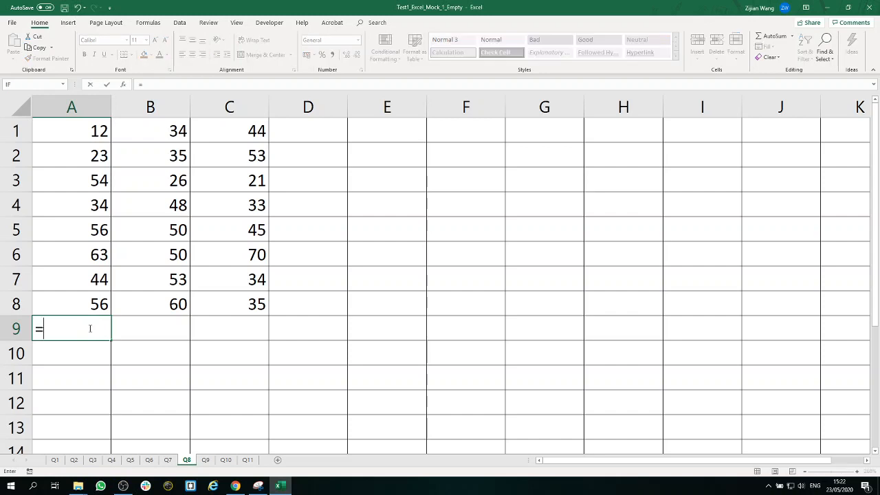
pyautogui.write('sum')
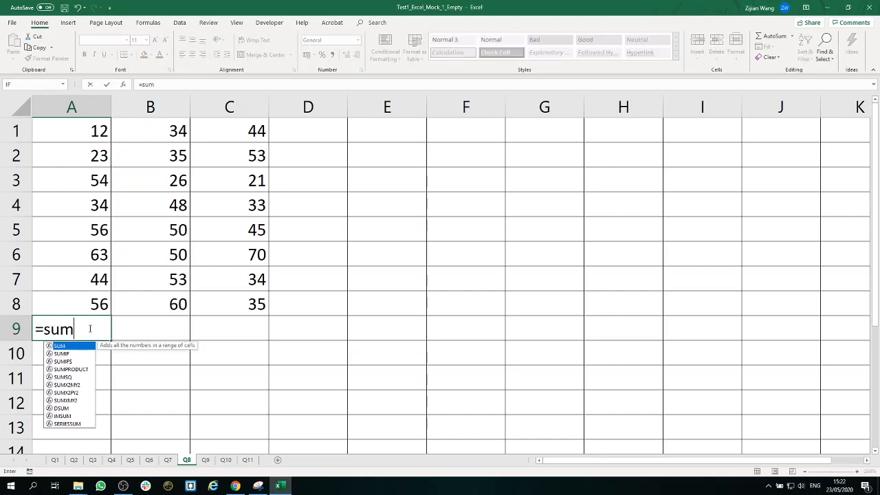
pyautogui.write('(')
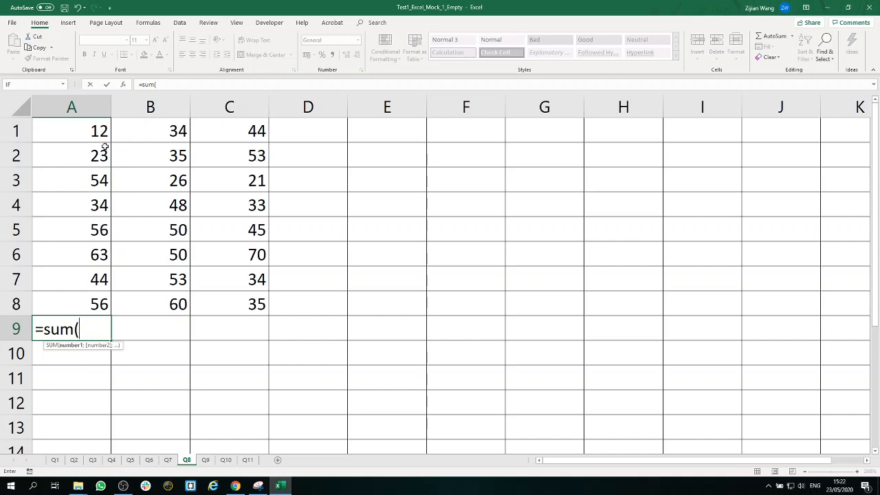
pyautogui.moveTo(100, 131); pyautogui.dragTo(99, 293)
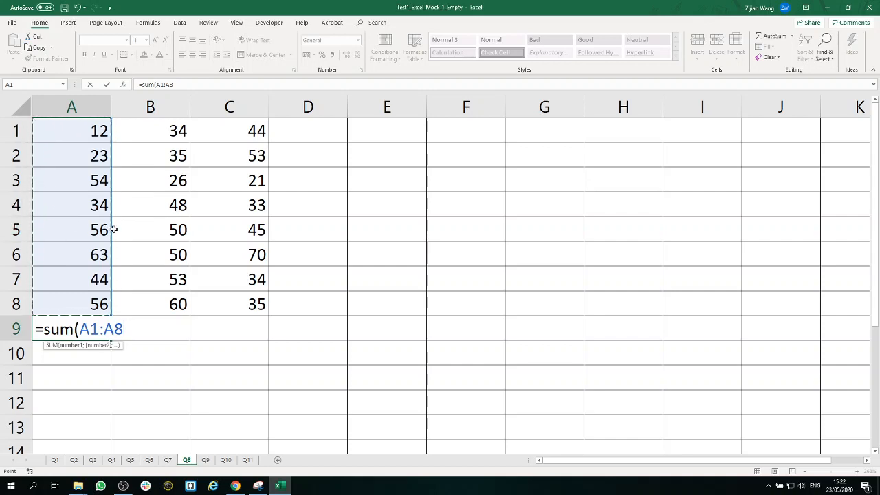
pyautogui.write(')')
pyautogui.press('Return')
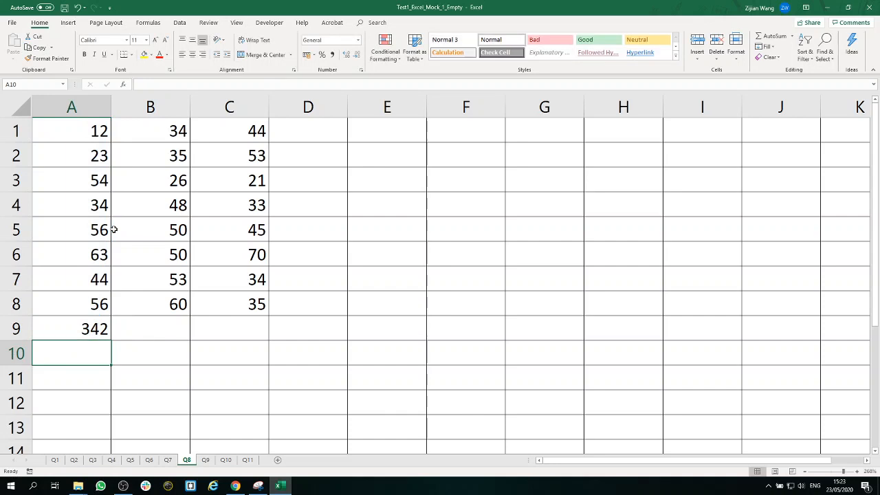
# Step: Fill the A9 sum formula across to C9 and review the formulas in C9 and A9
pyautogui.click(95, 330)
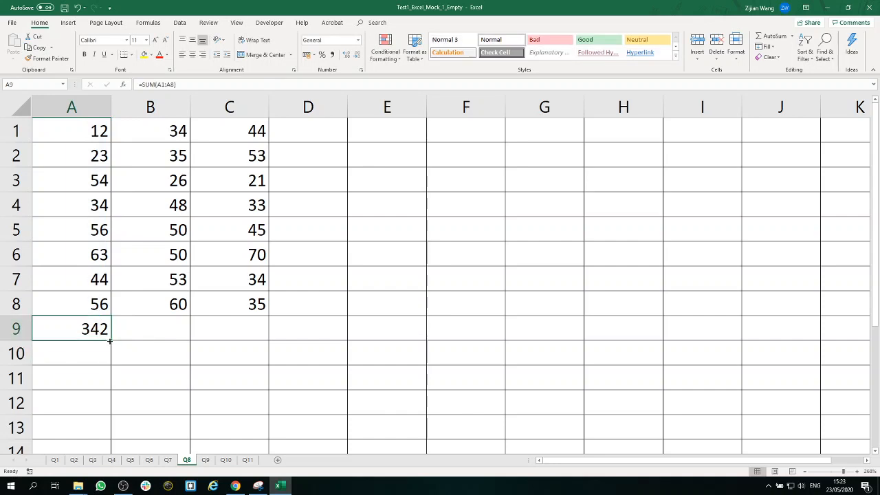
pyautogui.moveTo(110, 340); pyautogui.dragTo(245, 341)
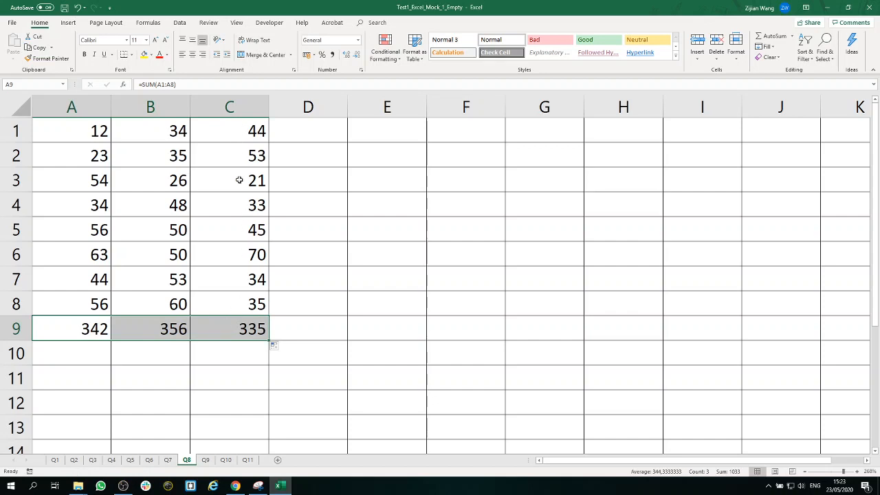
pyautogui.click(247, 332)
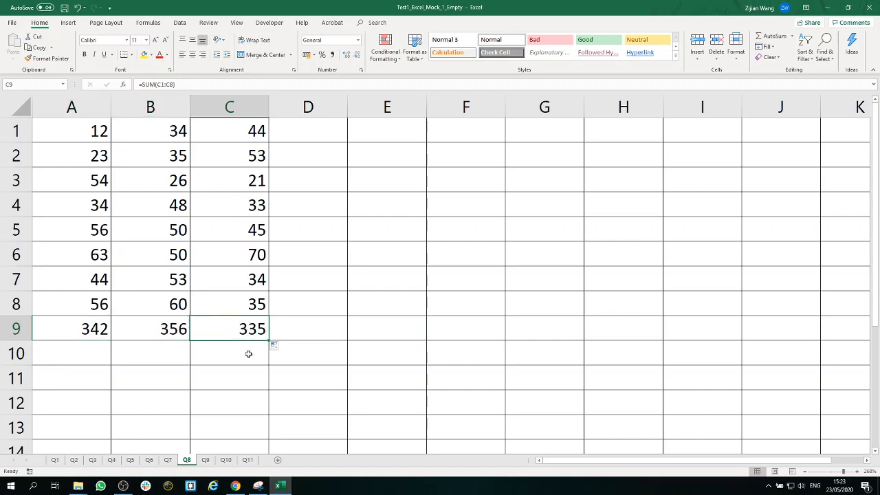
pyautogui.doubleClick(76, 328)
pyautogui.moveTo(134, 330); pyautogui.dragTo(22, 347)
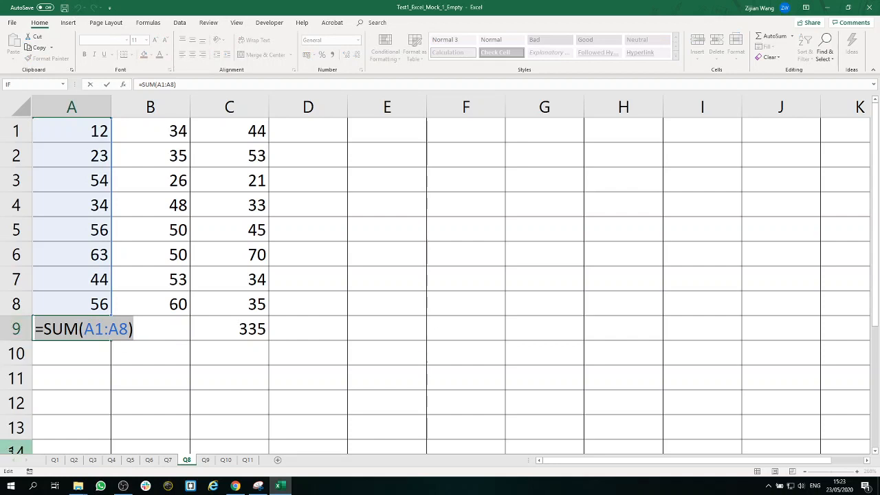
pyautogui.press('Return')
pyautogui.click(147, 385)
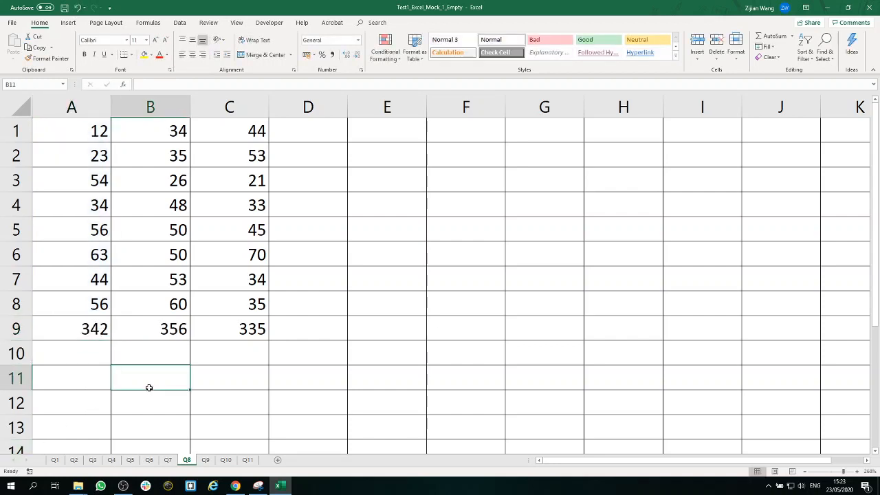
# Step: Open sheet Q9 and examine the Friday Sales customers, products and amounts, especially the apple amounts and the total cell B12
pyautogui.click(205, 460)
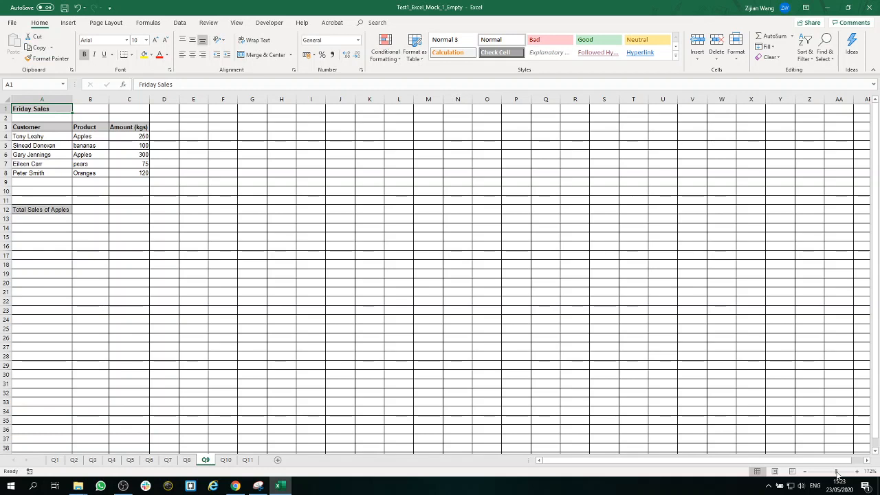
pyautogui.moveTo(830, 470); pyautogui.dragTo(842, 471)
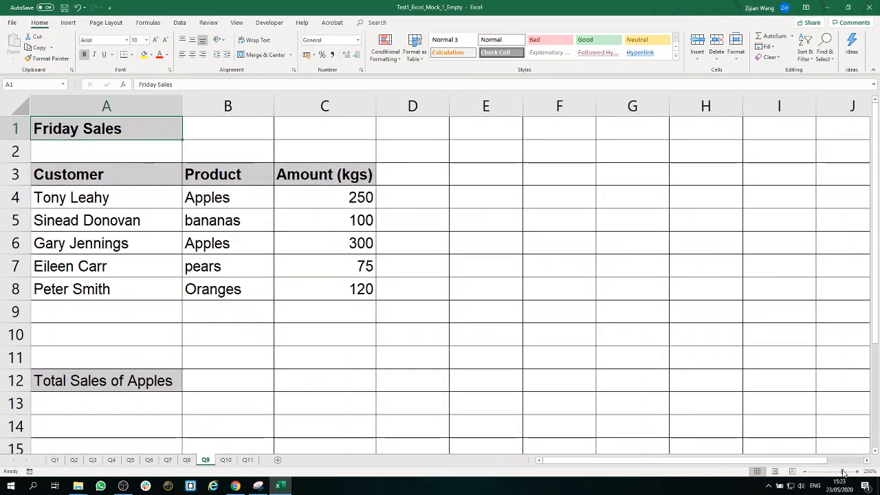
pyautogui.moveTo(142, 202); pyautogui.dragTo(142, 281)
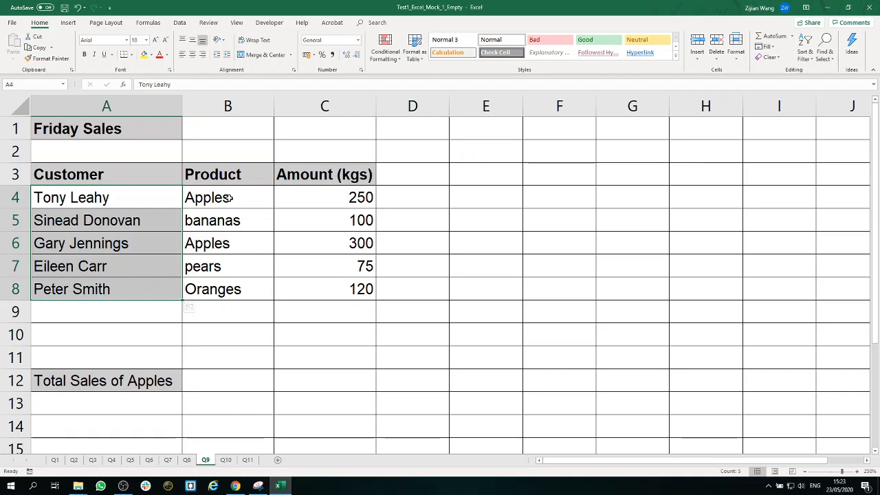
pyautogui.moveTo(229, 198); pyautogui.dragTo(224, 288)
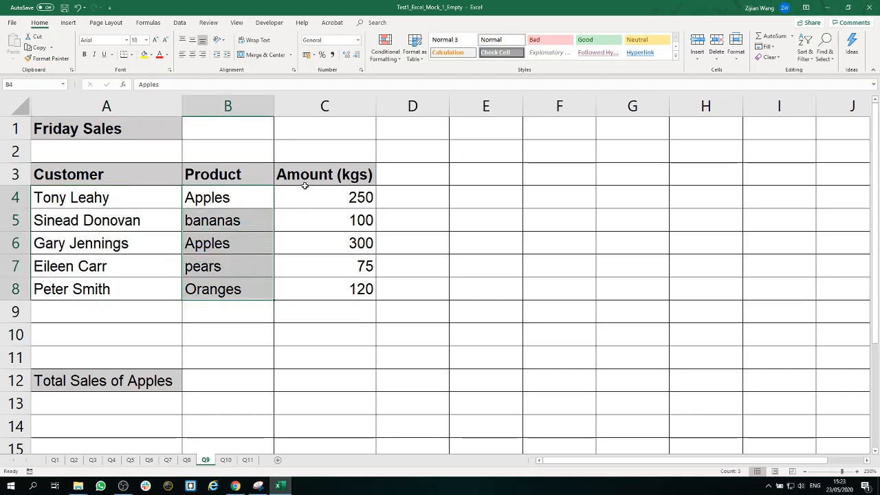
pyautogui.moveTo(318, 194); pyautogui.dragTo(304, 281)
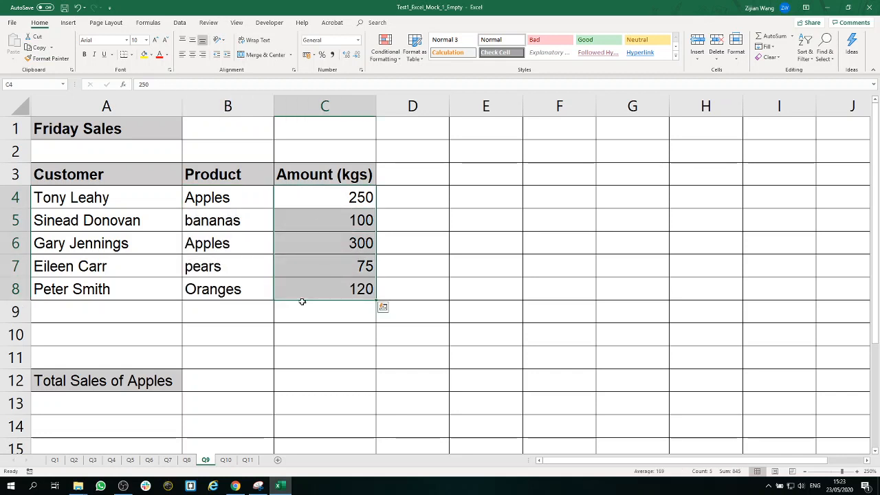
pyautogui.click(218, 380)
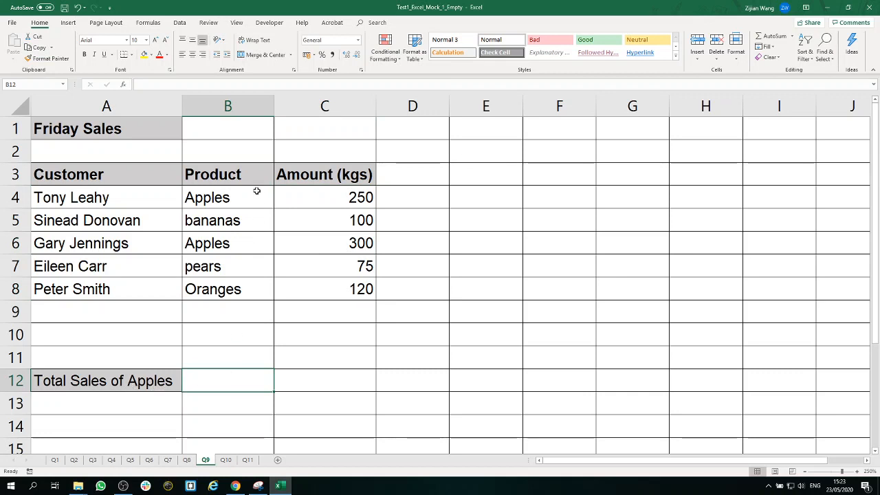
pyautogui.click(344, 198)
pyautogui.click(341, 249)
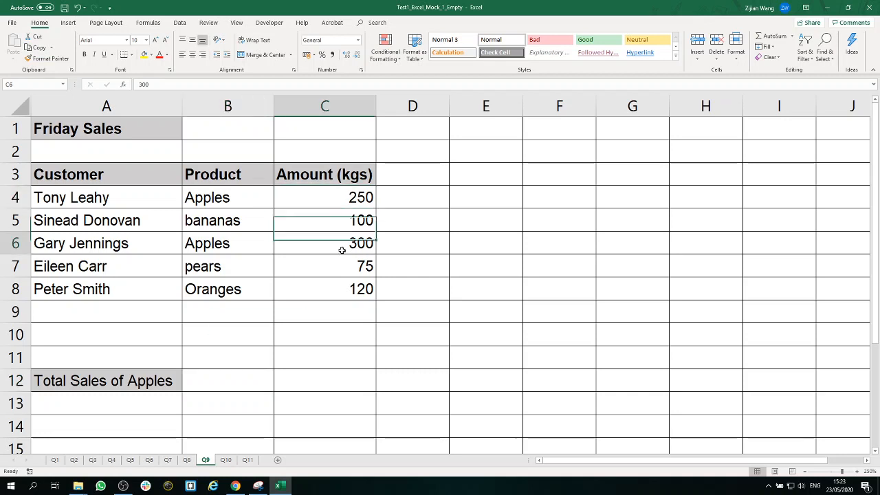
pyautogui.click(345, 198)
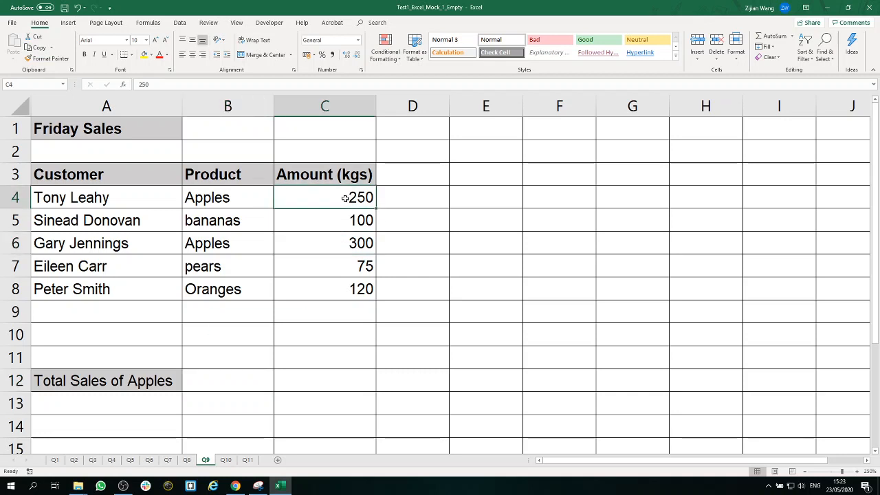
pyautogui.click(355, 244)
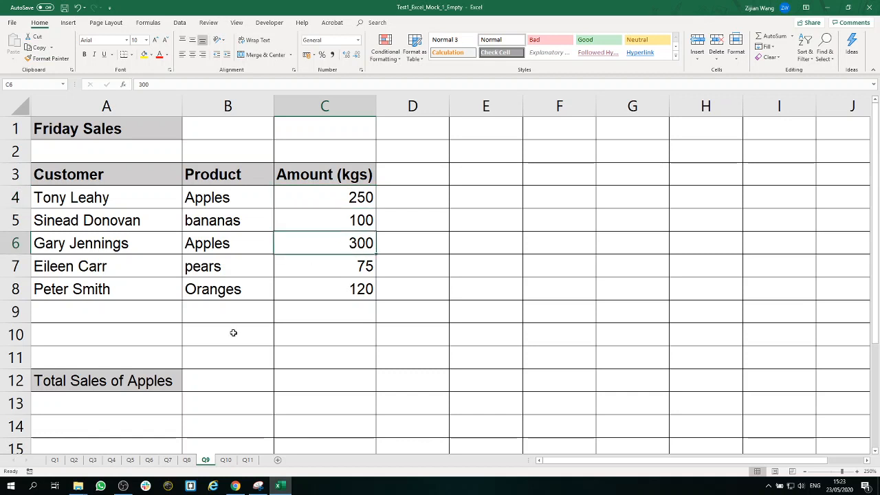
pyautogui.click(244, 380)
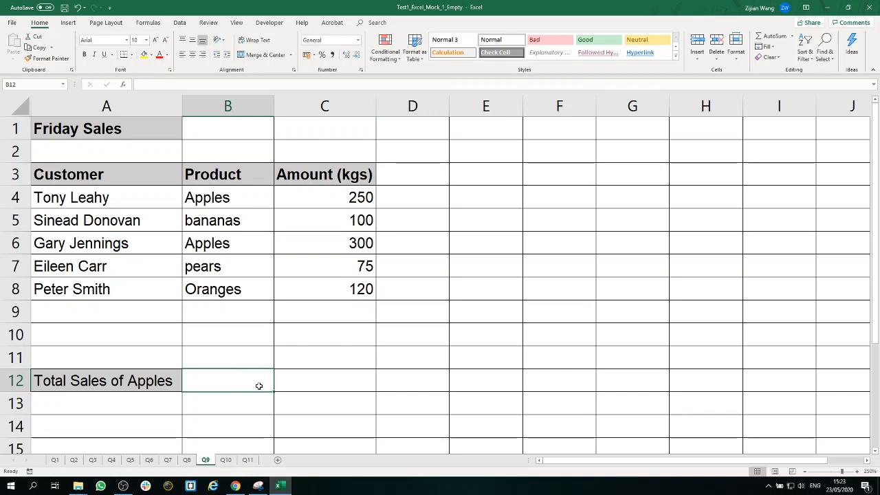
pyautogui.click(350, 204)
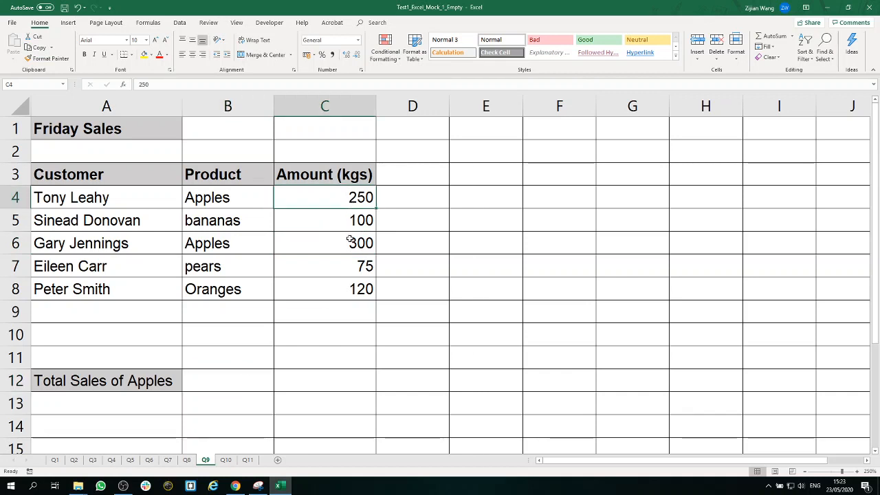
pyautogui.click(224, 385)
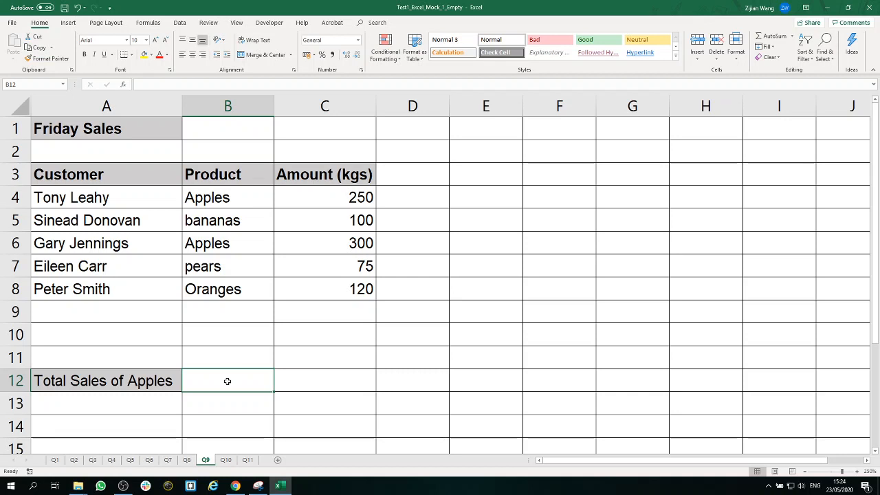
# Step: Try inserting a row above row 7 with Apples as its product, and undo both the entry and the insertion
pyautogui.click(244, 309)
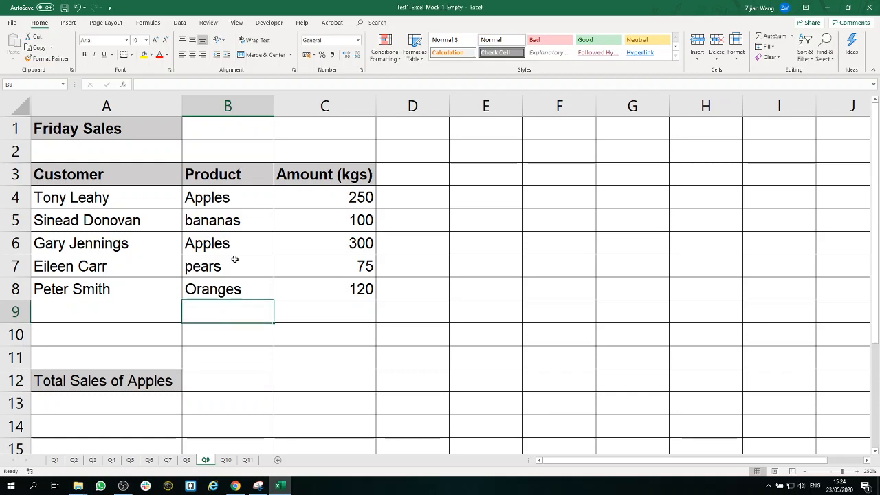
pyautogui.rightClick(15, 266)
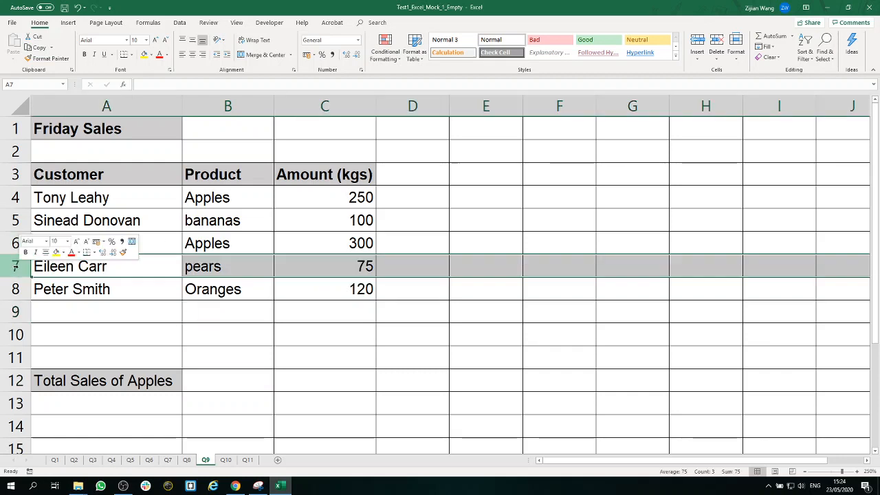
pyautogui.click(45, 330)
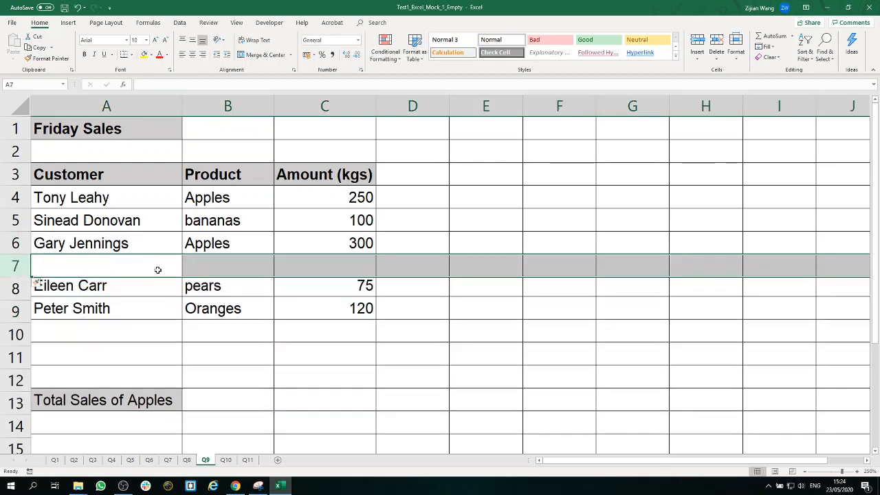
pyautogui.click(219, 266)
pyautogui.write('Apples')
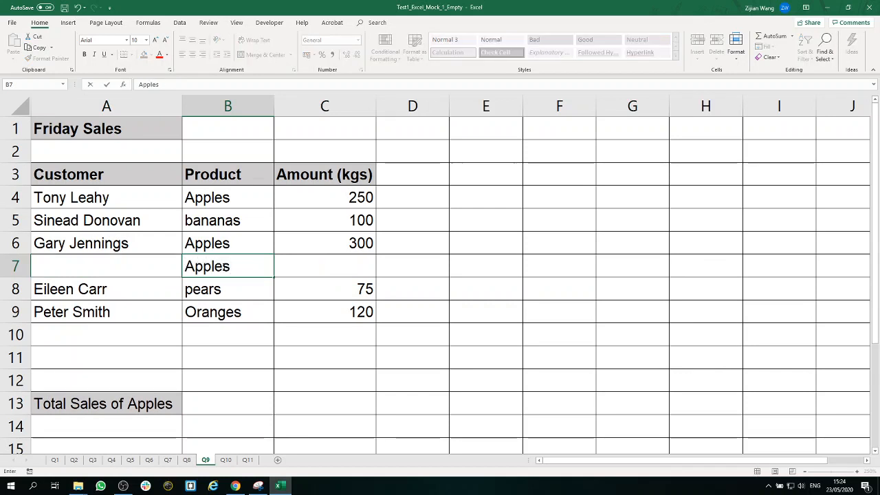
pyautogui.click(334, 264)
pyautogui.click(245, 406)
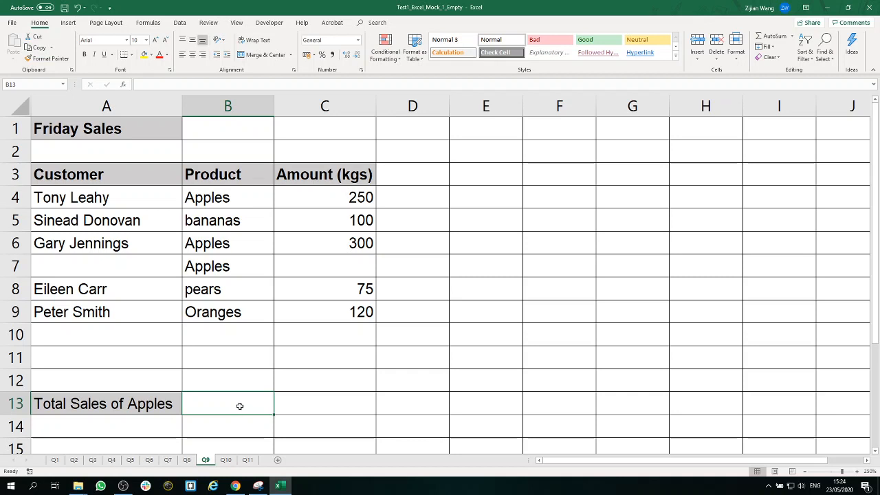
pyautogui.click(79, 12)
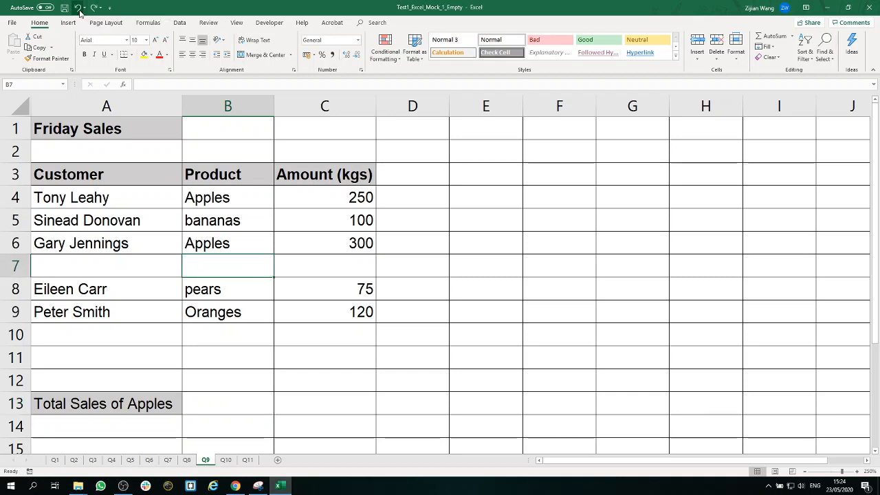
pyautogui.click(79, 11)
# Step: In cell B12 of sheet Q9, start a SUMIF formula with range B4:B8 and criterion "Apples"
pyautogui.click(220, 380)
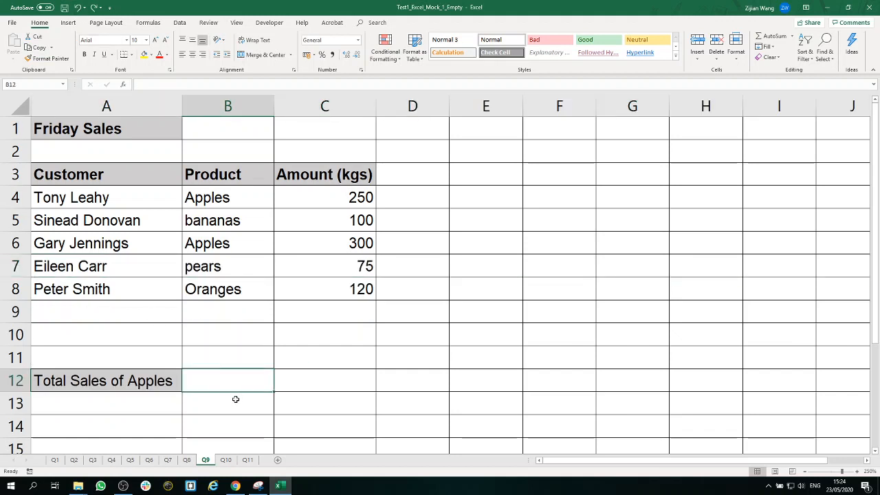
pyautogui.write('=sum')
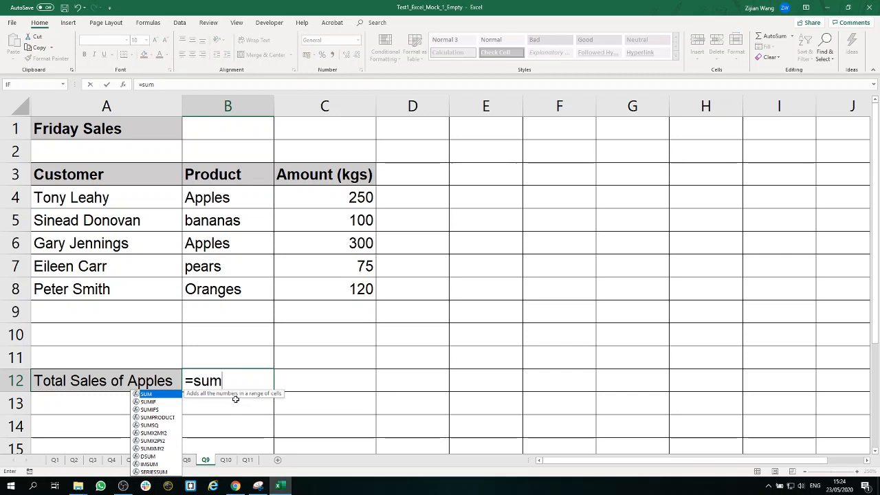
pyautogui.write('if')
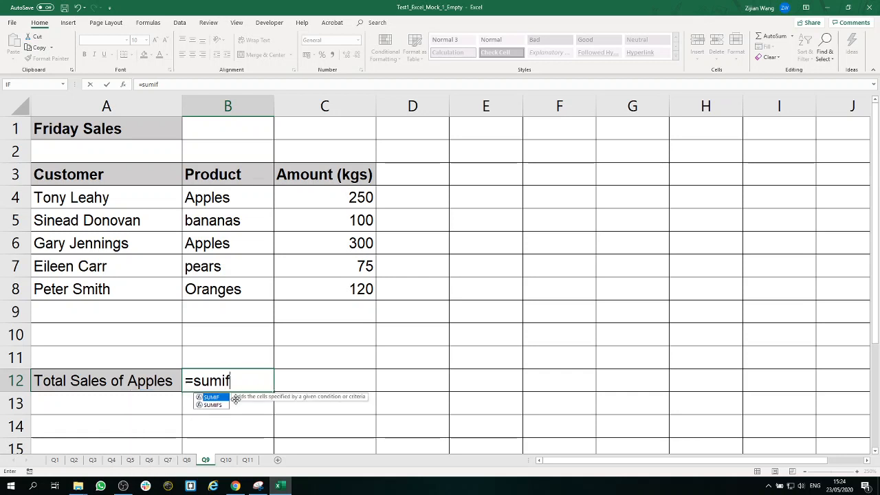
pyautogui.write('(')
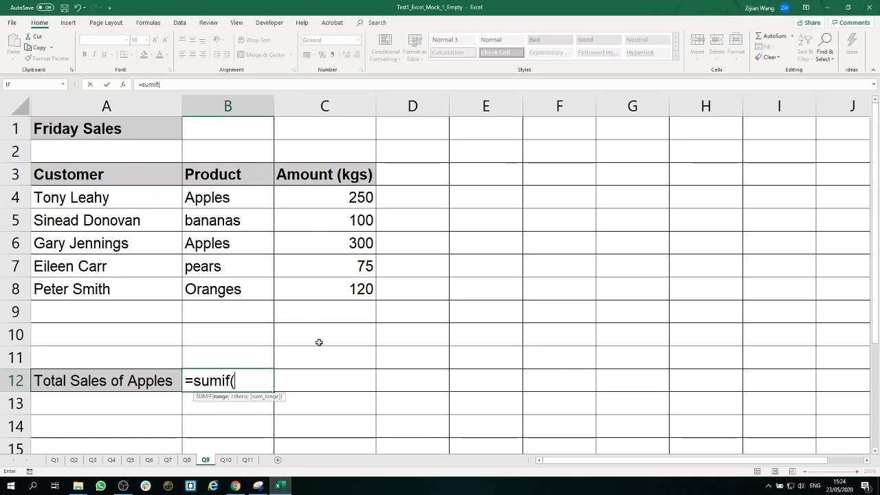
pyautogui.moveTo(356, 189); pyautogui.dragTo(339, 291)
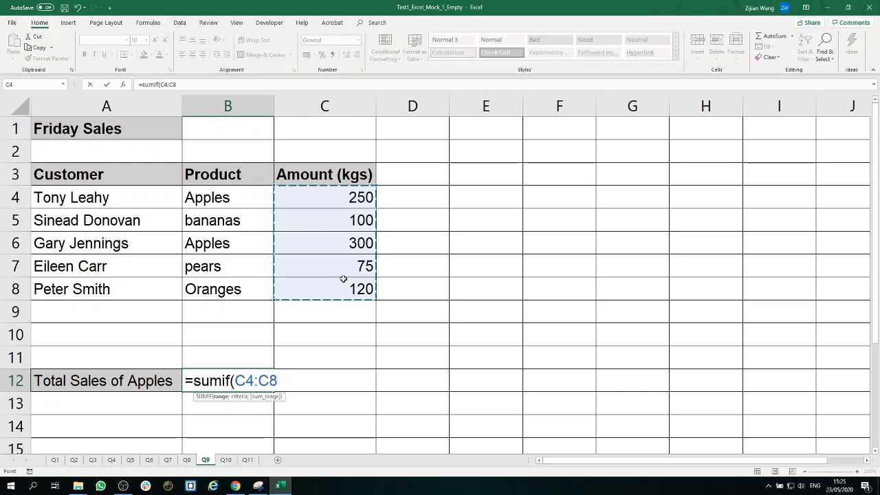
pyautogui.moveTo(254, 198); pyautogui.dragTo(269, 292)
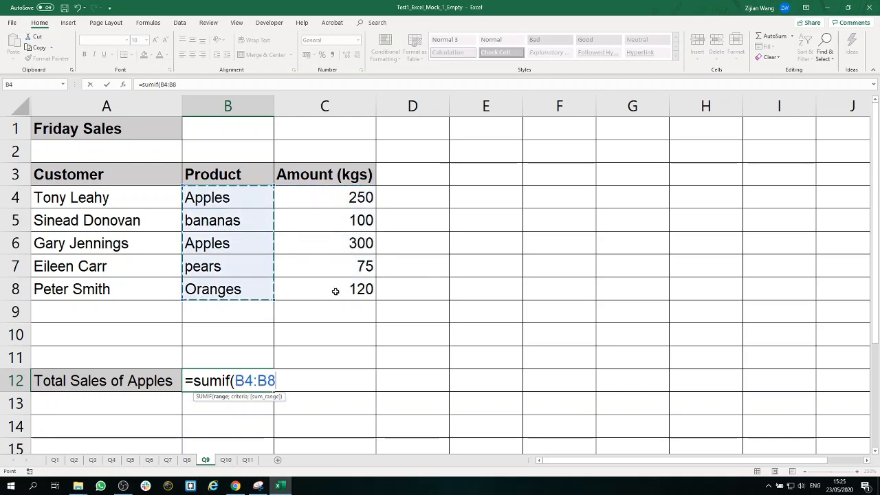
pyautogui.write(';')
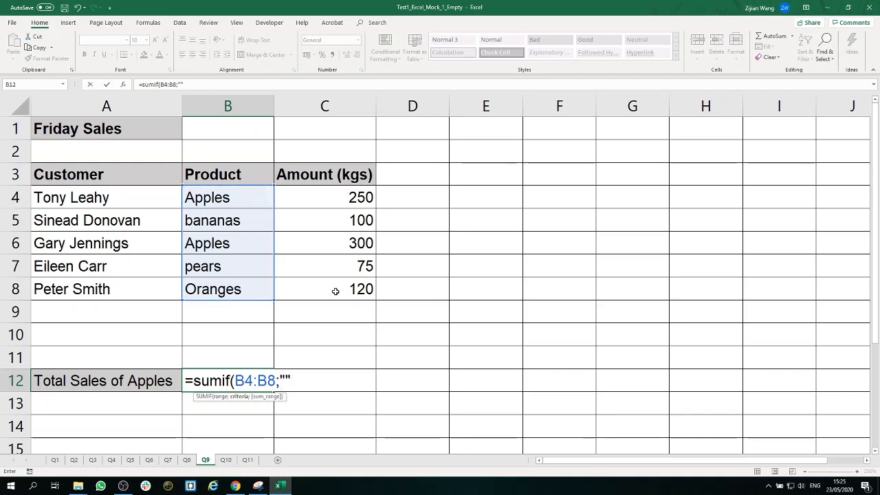
pyautogui.click(287, 380)
pyautogui.write('Apples')
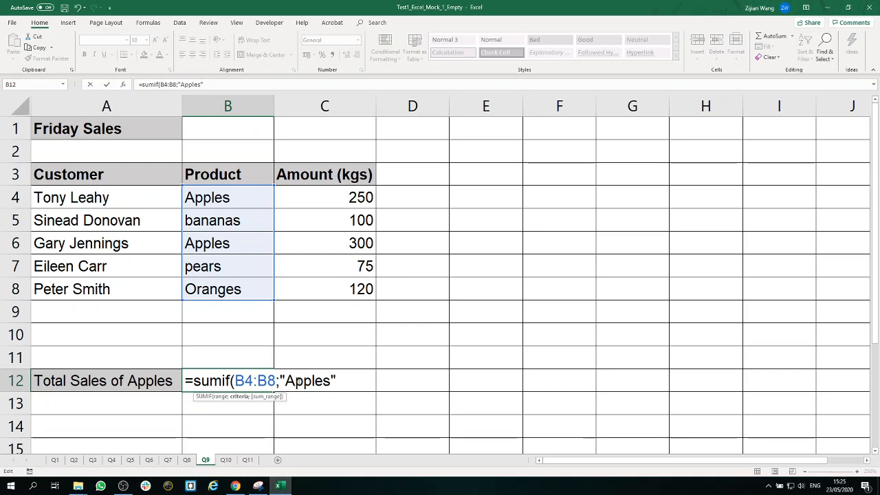
# Step: Add the amounts C4:C8 as the sum range and close the formula as =SUMIF(B4:B8;"Apples";C4:C8)
pyautogui.moveTo(296, 382); pyautogui.dragTo(288, 380)
pyautogui.click(340, 380)
pyautogui.write(';')
pyautogui.click(360, 197)
pyautogui.moveTo(361, 198); pyautogui.dragTo(373, 289)
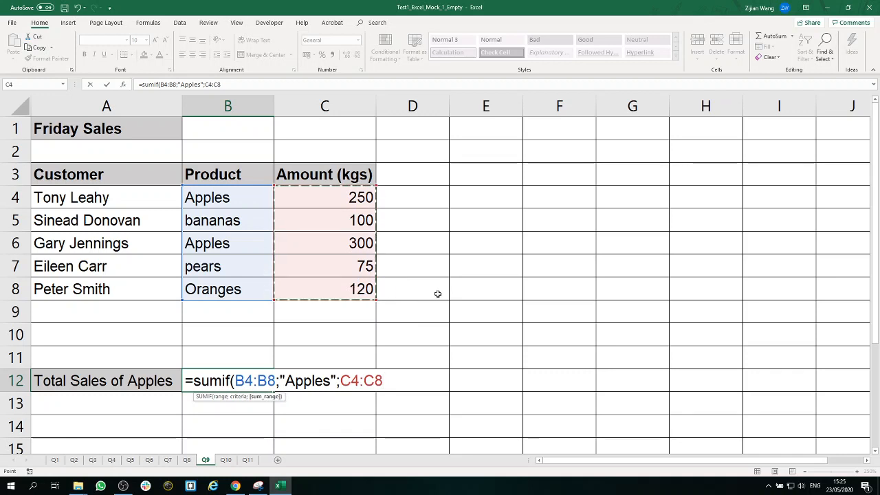
pyautogui.write(')')
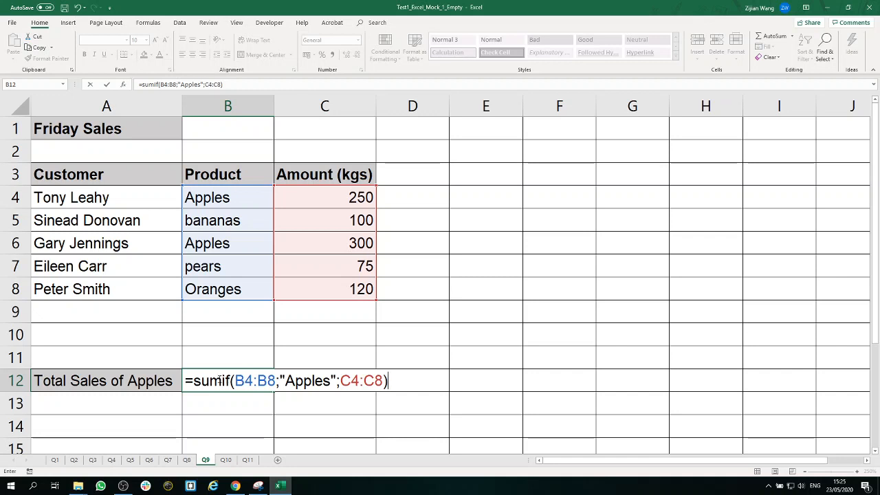
# Step: Review the function name, product range, criterion and sum range of the B12 formula, and commit it
pyautogui.moveTo(194, 380); pyautogui.dragTo(219, 379)
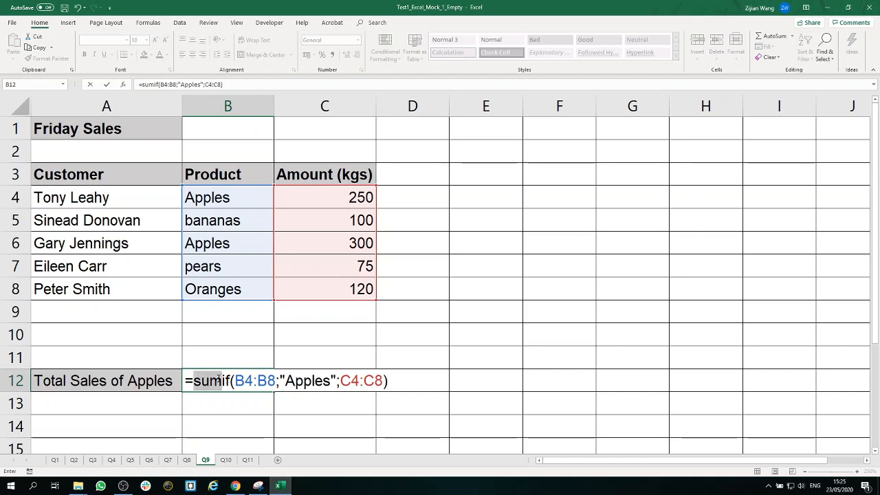
pyautogui.click(230, 380)
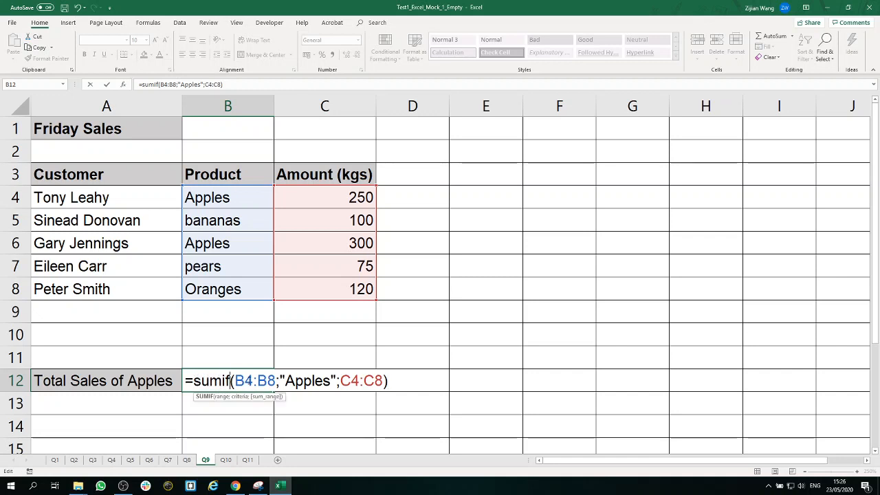
pyautogui.moveTo(235, 380); pyautogui.dragTo(276, 380)
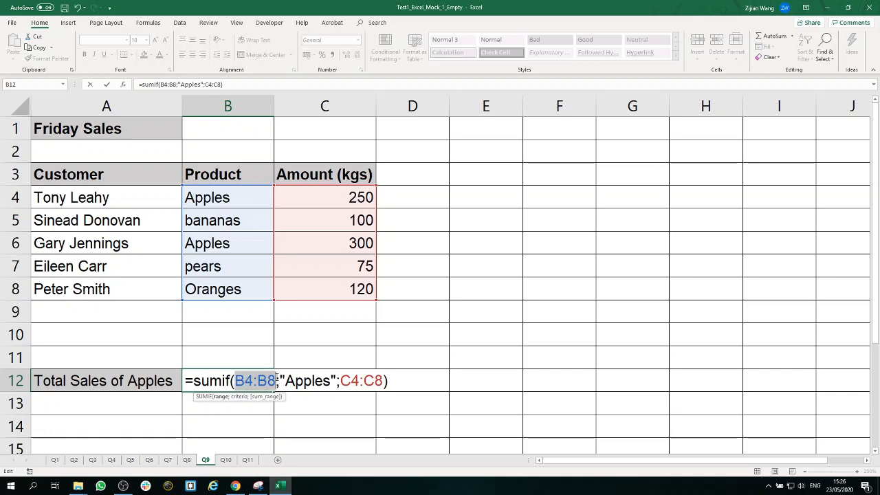
pyautogui.moveTo(281, 380); pyautogui.dragTo(336, 380)
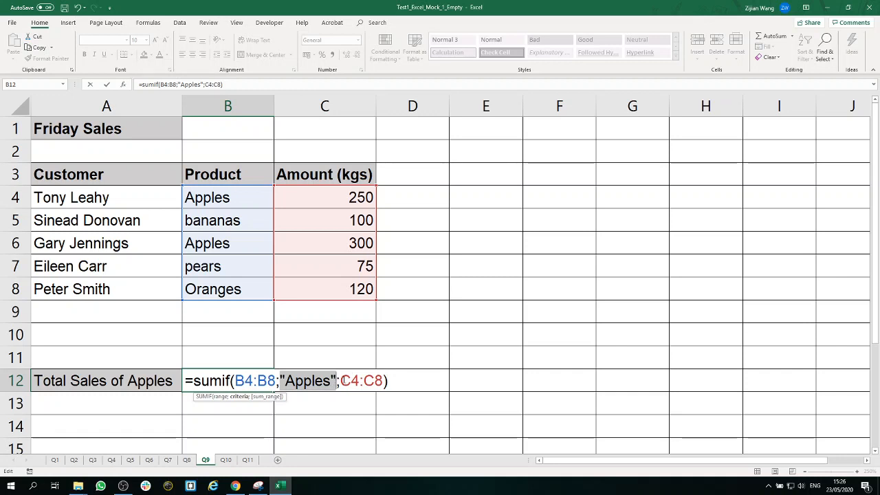
pyautogui.moveTo(341, 380); pyautogui.dragTo(382, 379)
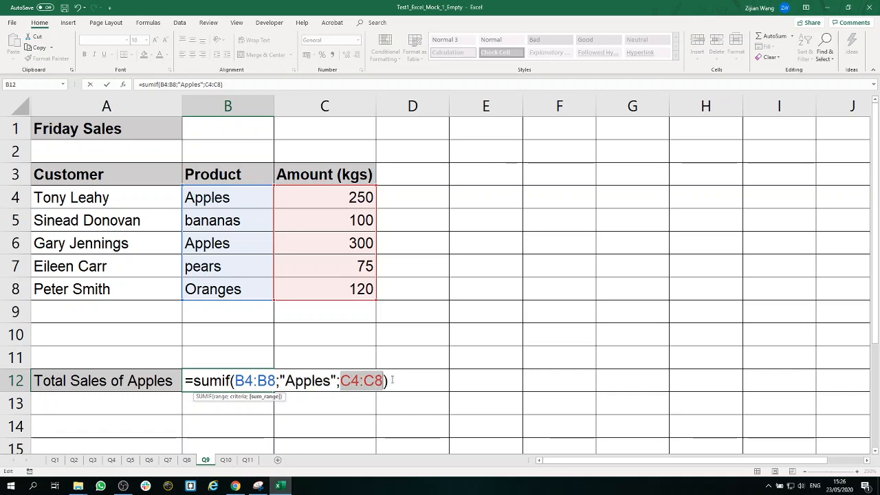
pyautogui.click(389, 380)
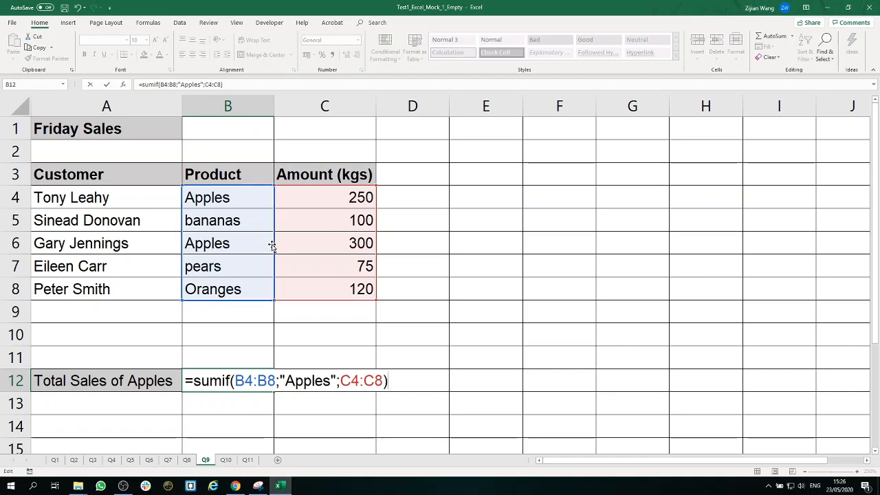
pyautogui.press('Return')
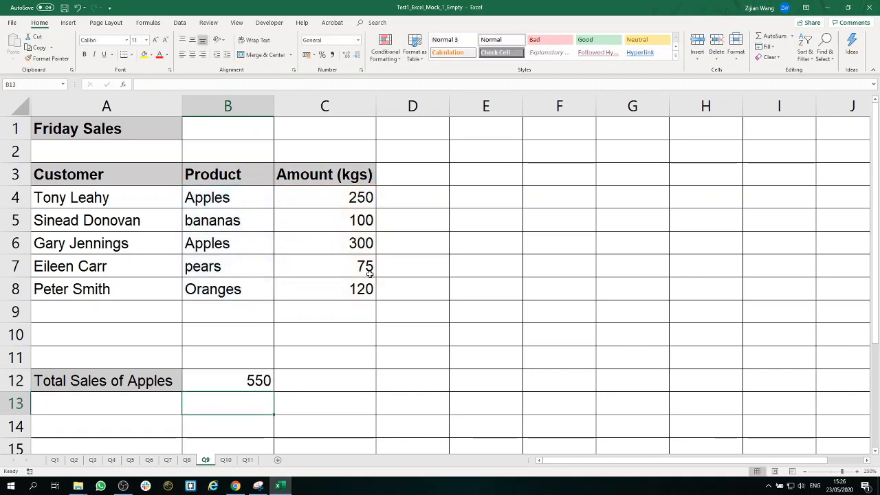
# Step: Check the apple amounts in C4 and C6, try changing the product in B5 to Apples, and undo that change
pyautogui.click(356, 199)
pyautogui.click(350, 244)
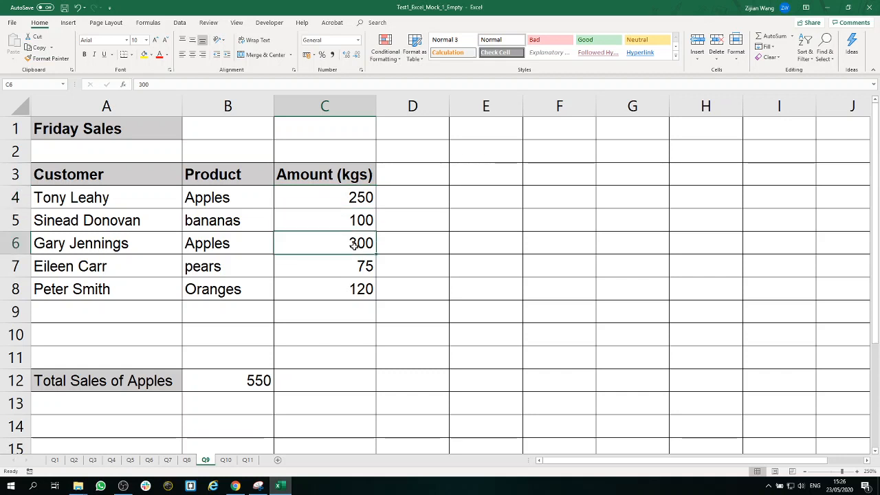
pyautogui.click(251, 225)
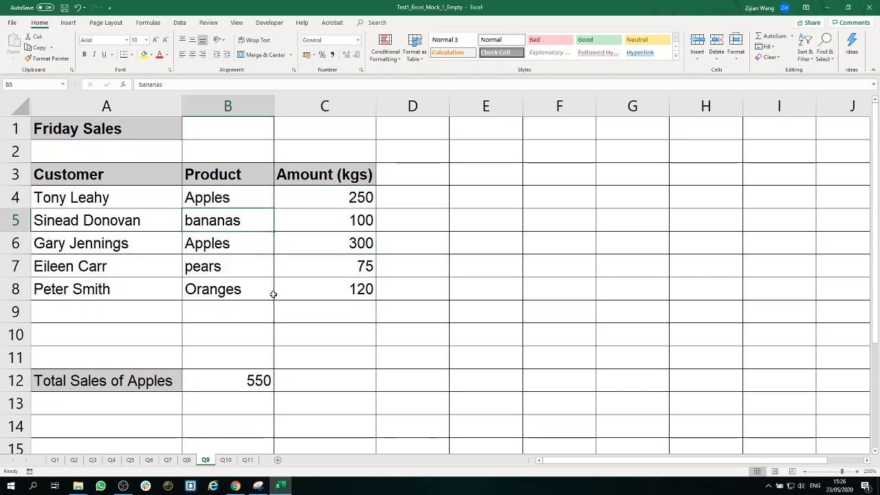
pyautogui.write('Apple')
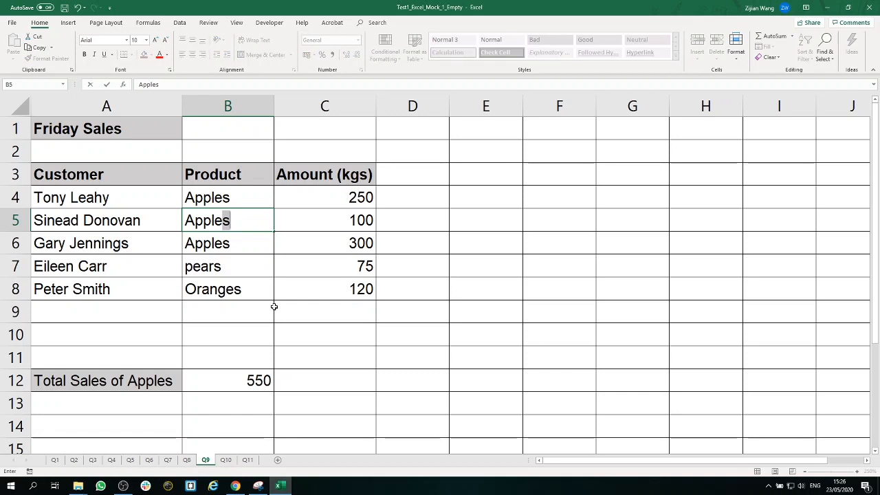
pyautogui.press('Return')
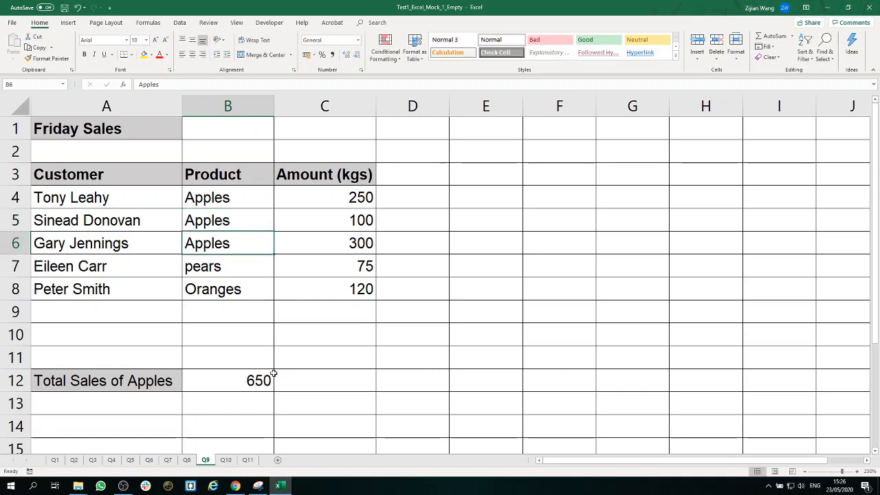
pyautogui.click(79, 8)
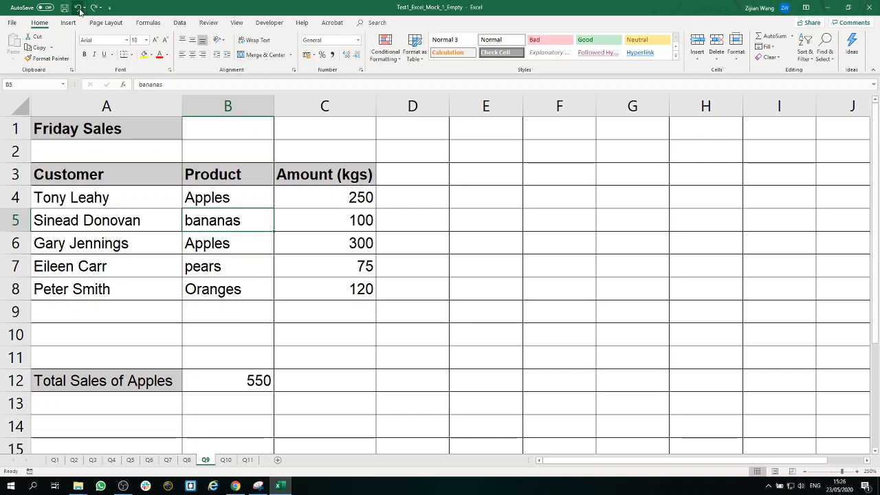
pyautogui.click(471, 397)
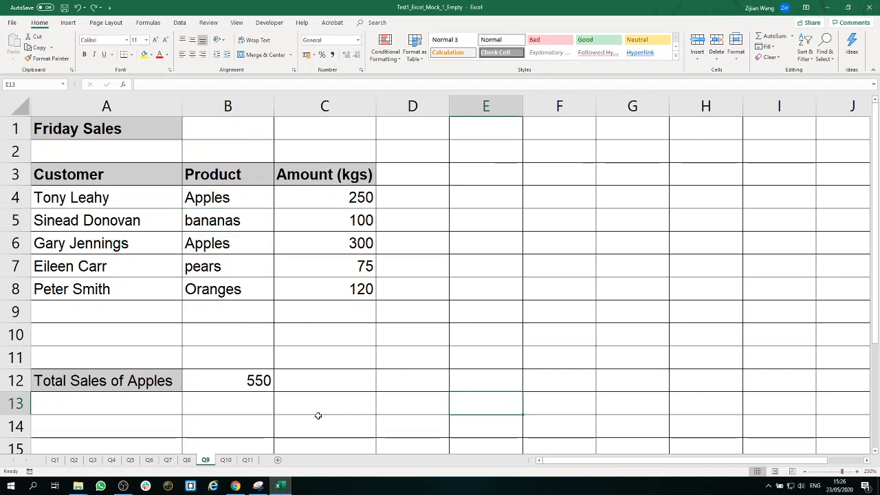
# Step: Open sheet Q10 and examine the Sales department rows, their salaries and the total salary cell
pyautogui.click(226, 460)
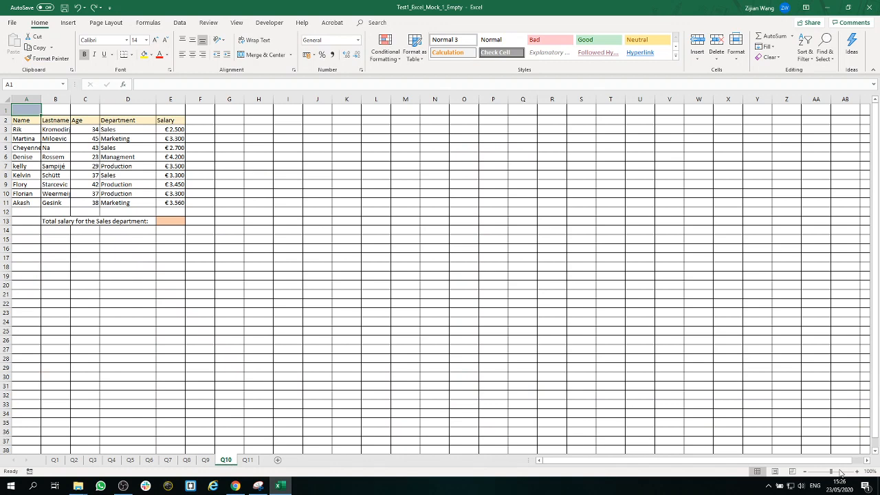
pyautogui.moveTo(832, 472); pyautogui.dragTo(837, 473)
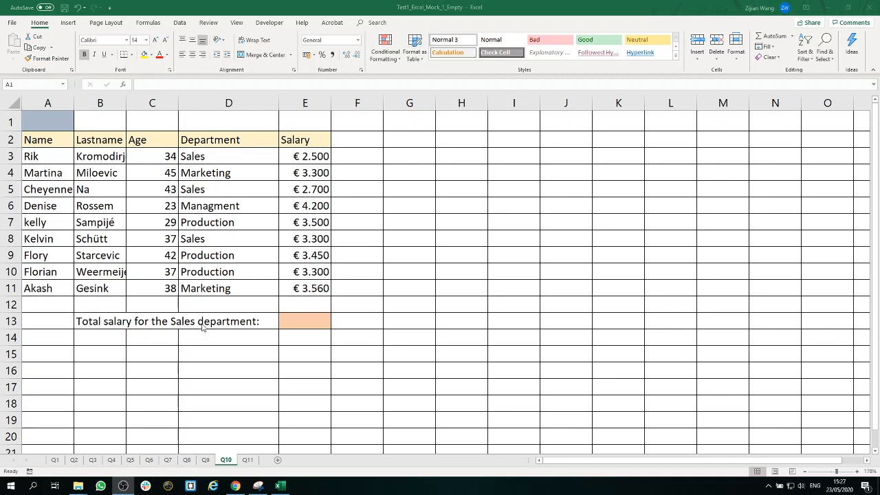
pyautogui.click(307, 321)
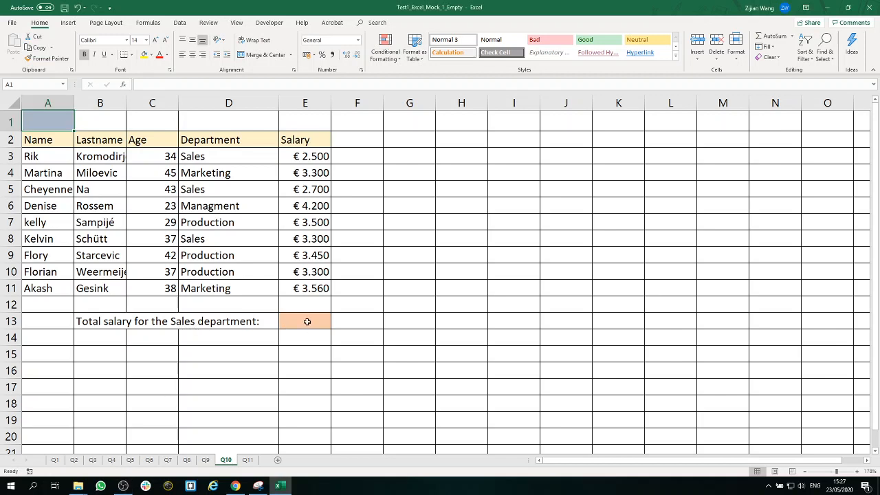
pyautogui.click(234, 237)
pyautogui.click(304, 238)
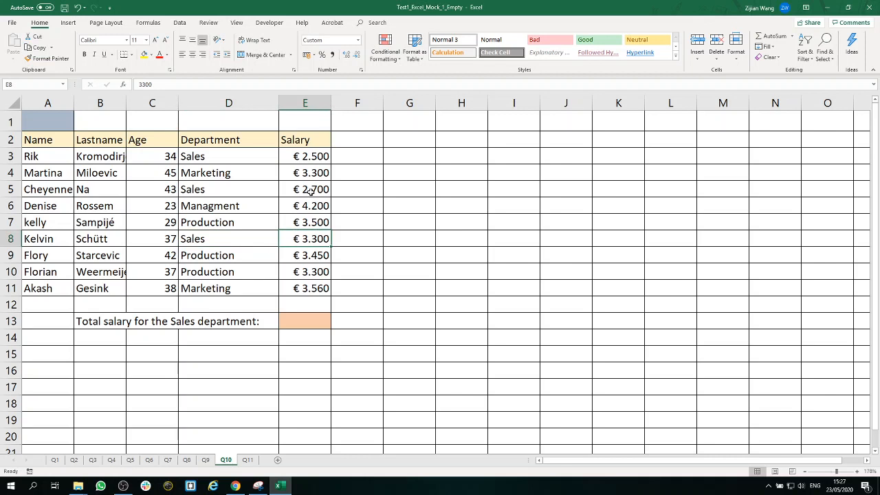
pyautogui.click(310, 191)
pyautogui.click(314, 155)
# Step: In cell E13, enter the formula =SUMIF(D3:D11;"Sales";E3:E11) for the Sales department's total salary
pyautogui.click(314, 321)
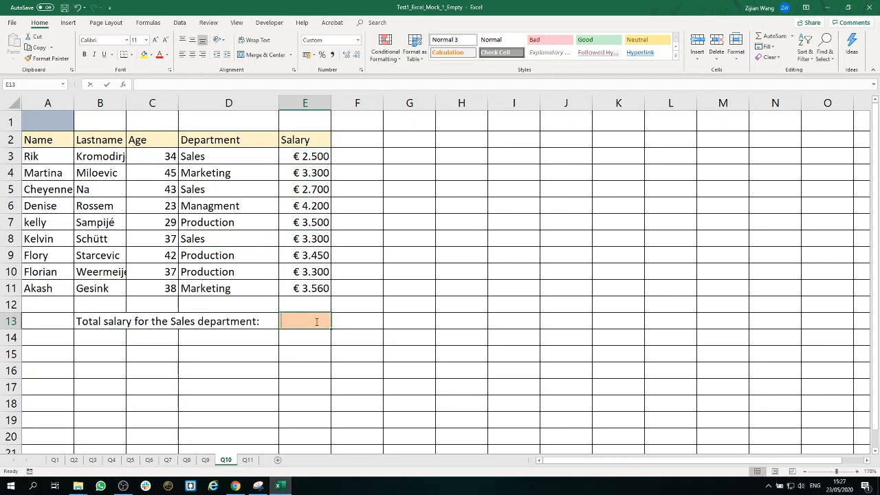
pyautogui.doubleClick(316, 322)
pyautogui.write('=su')
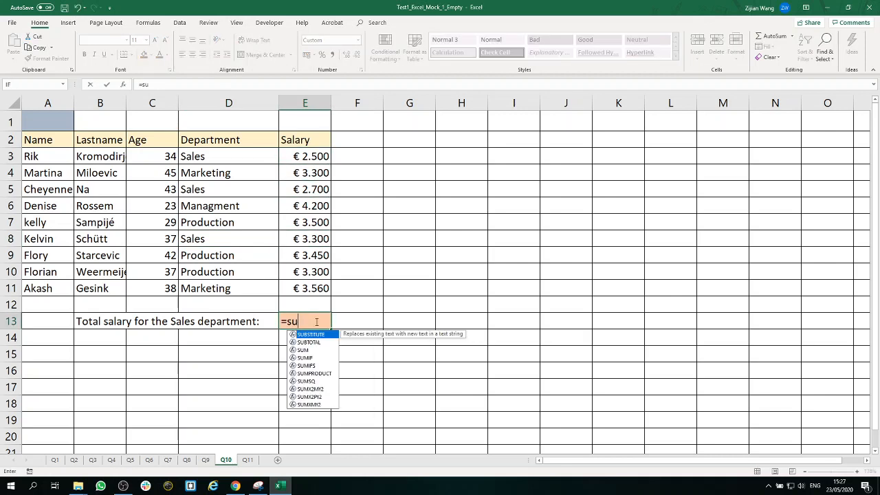
pyautogui.write('mif(')
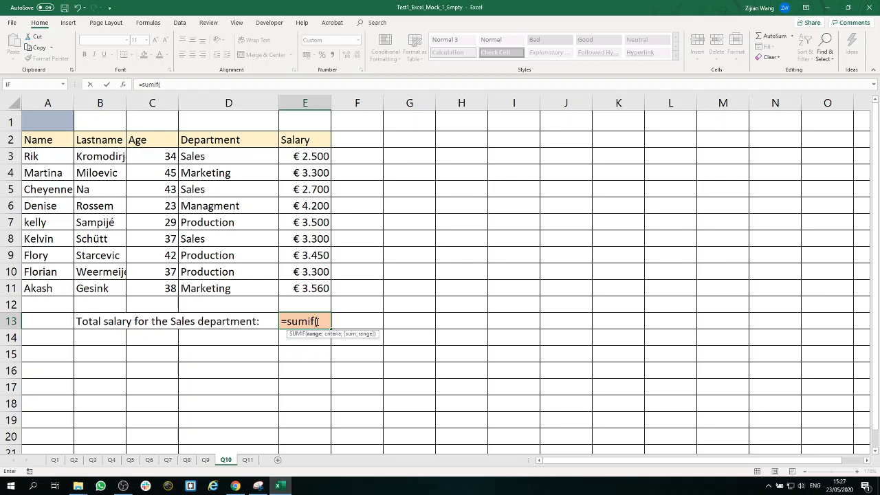
pyautogui.moveTo(249, 158); pyautogui.dragTo(238, 286)
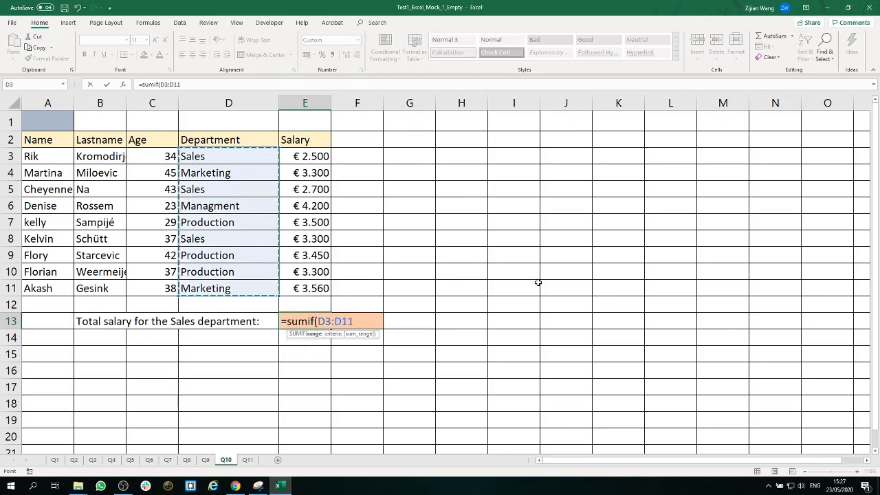
pyautogui.write(';')
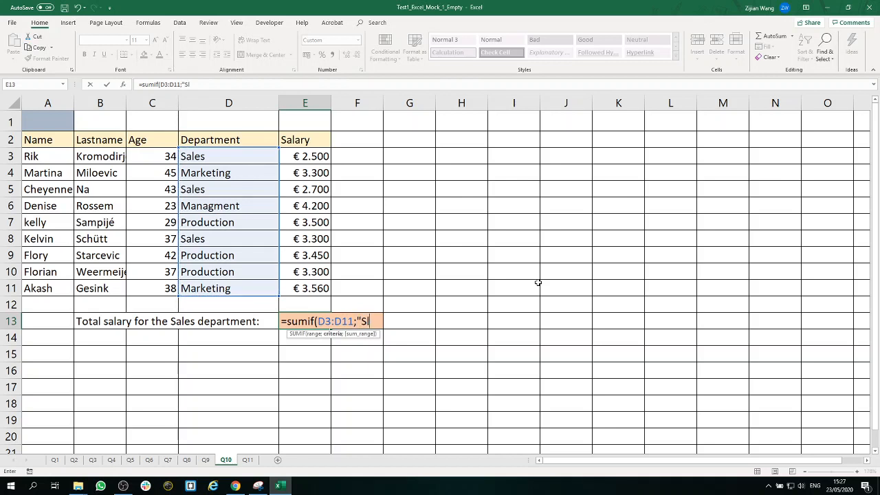
pyautogui.write('"Sales')
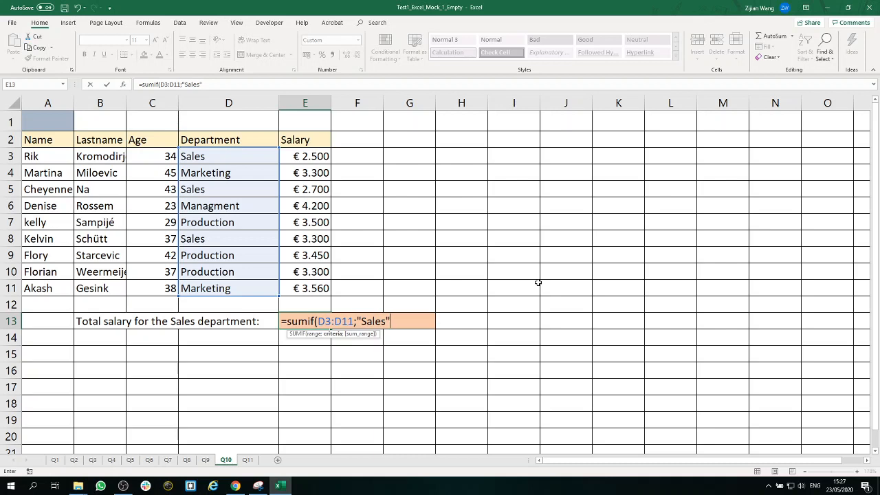
pyautogui.write('";')
pyautogui.moveTo(317, 158); pyautogui.dragTo(340, 288)
pyautogui.write(')')
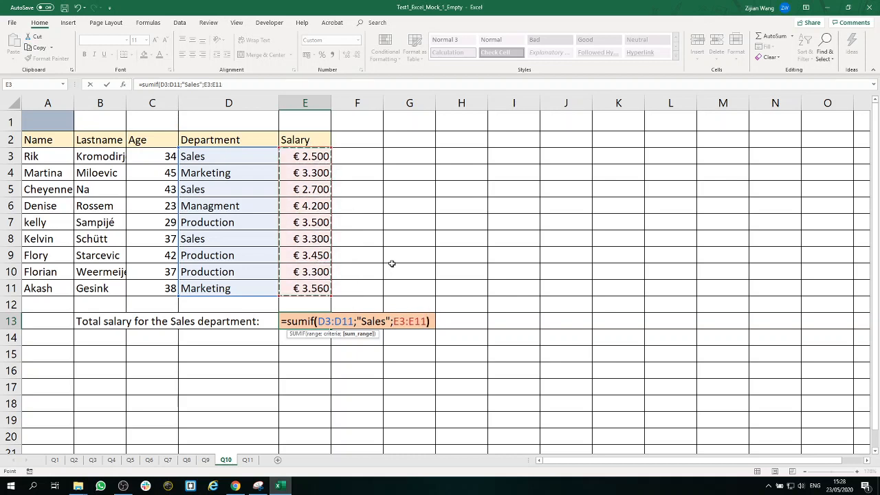
pyautogui.press('Return')
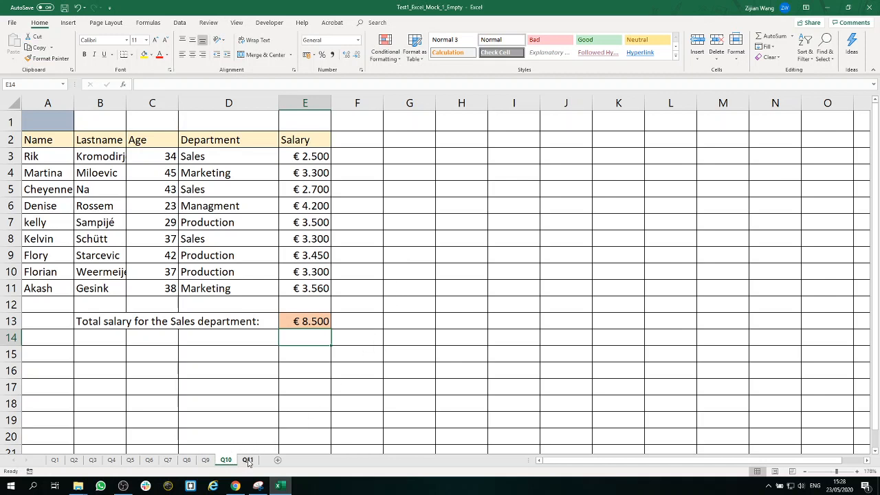
# Step: Review the SUMIF formula in cell E13 of sheet Q10 and leave it as entered
pyautogui.doubleClick(314, 323)
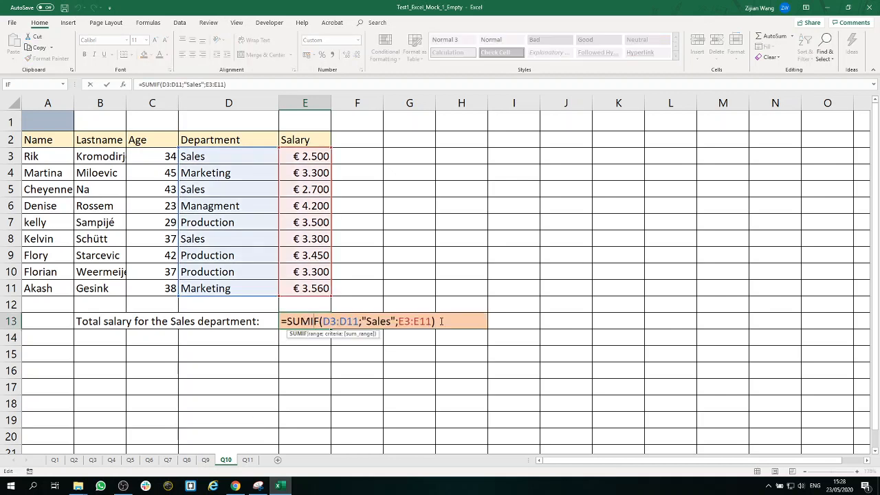
pyautogui.moveTo(441, 321); pyautogui.dragTo(277, 323)
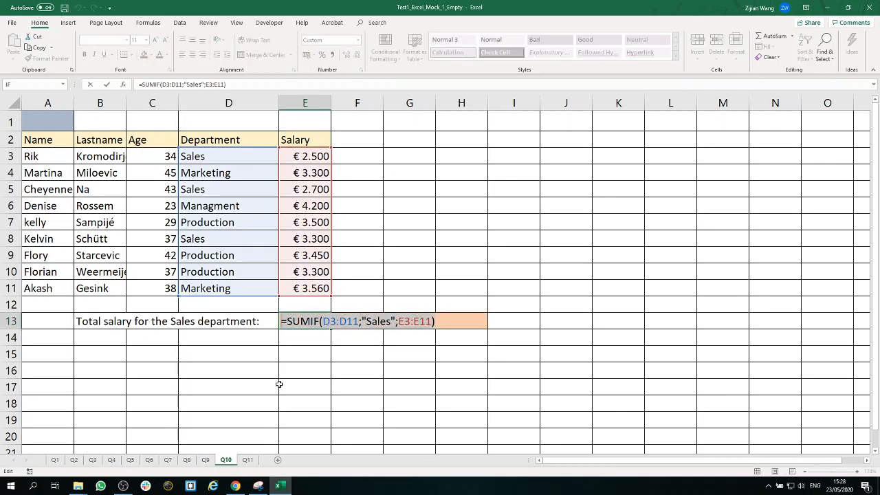
pyautogui.press('Escape')
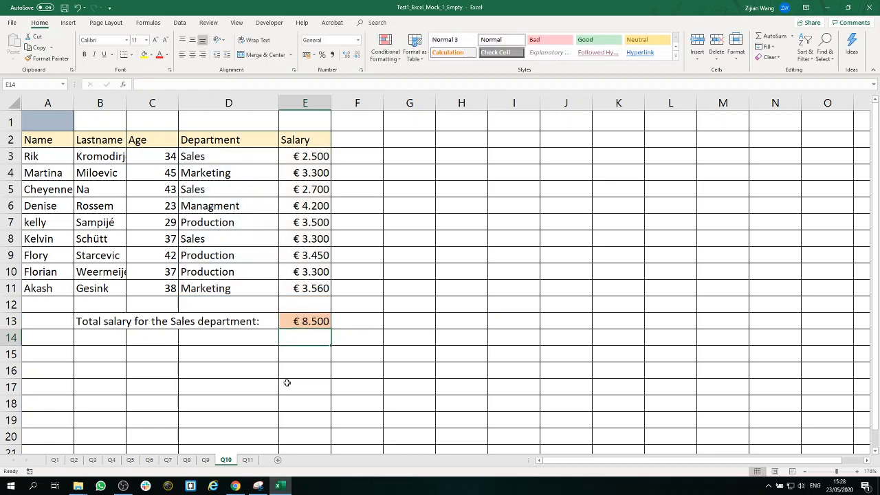
# Step: Open sheet Q11 and examine the number of days to keep a book in B1 and the answer cell B3
pyautogui.click(247, 460)
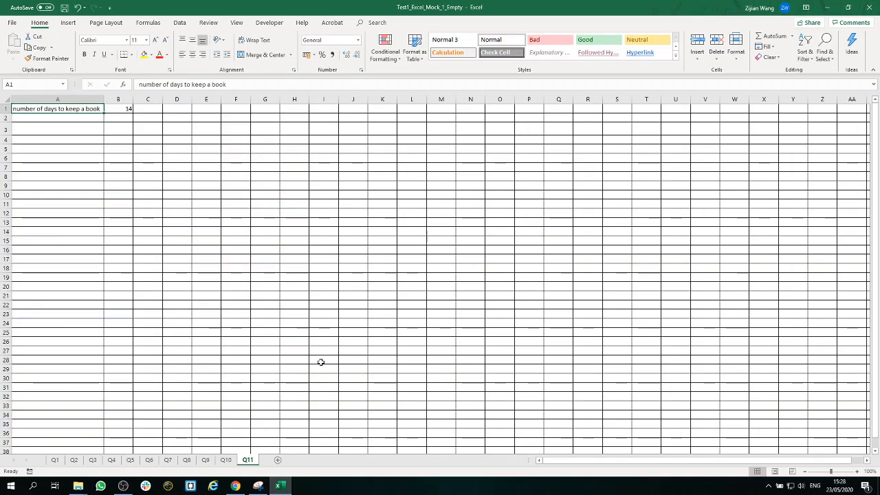
pyautogui.moveTo(831, 471); pyautogui.dragTo(844, 473)
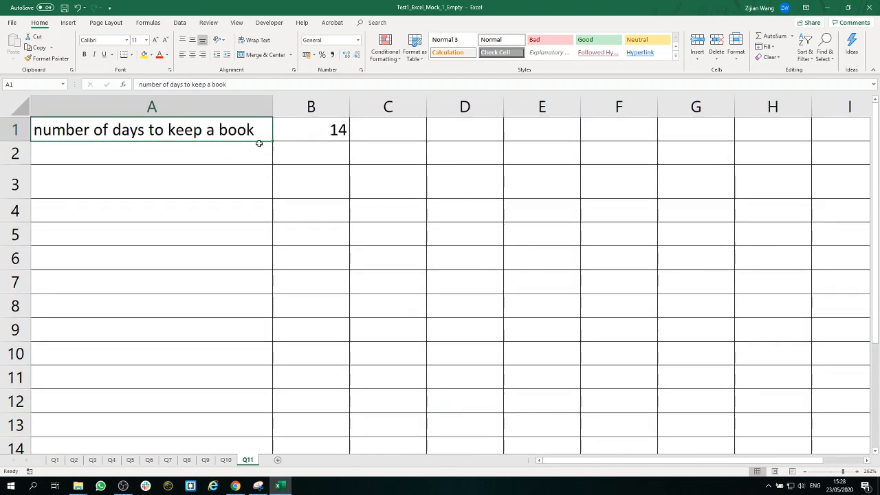
pyautogui.click(319, 133)
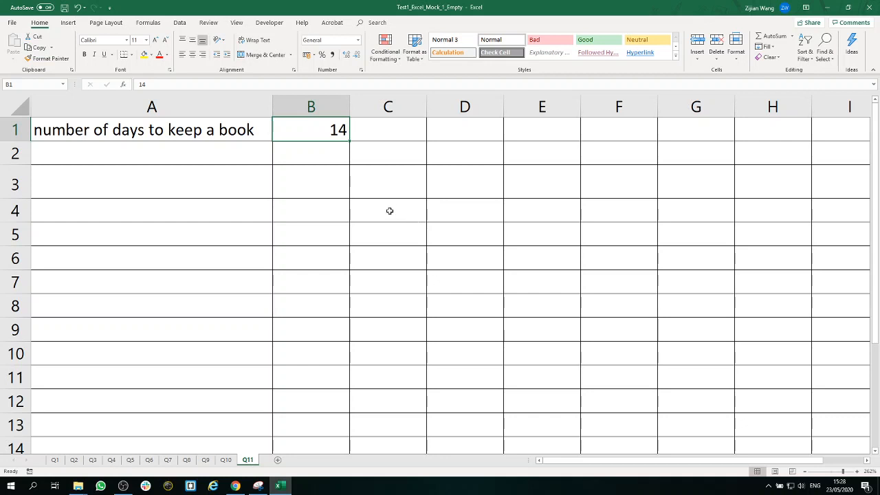
pyautogui.click(325, 190)
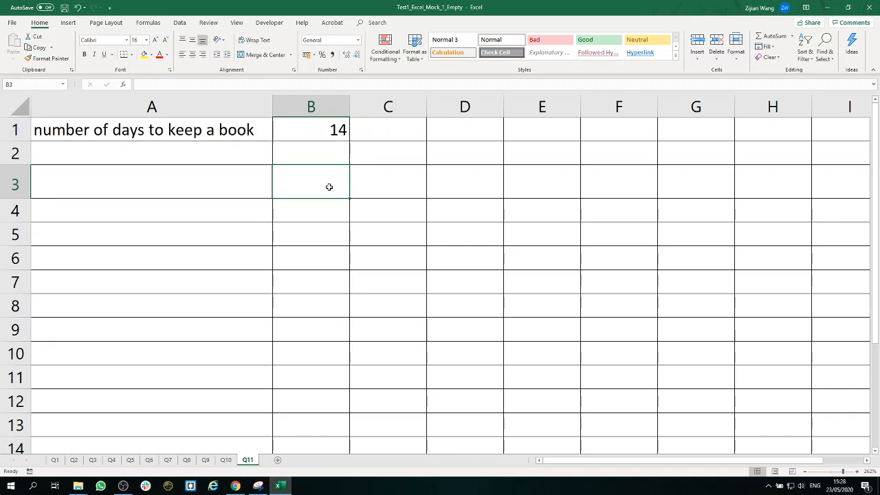
# Step: In cell A3, enter the formula =TODAY() for the current date and check the cell
pyautogui.click(245, 183)
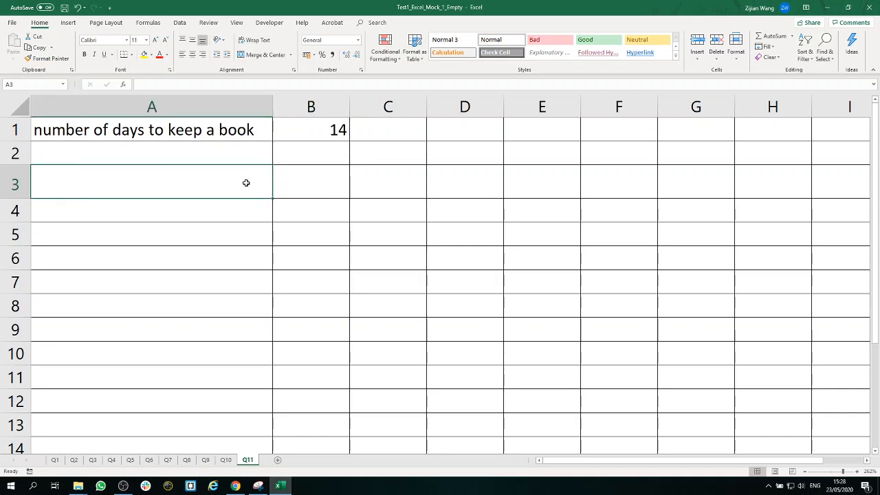
pyautogui.write('=today')
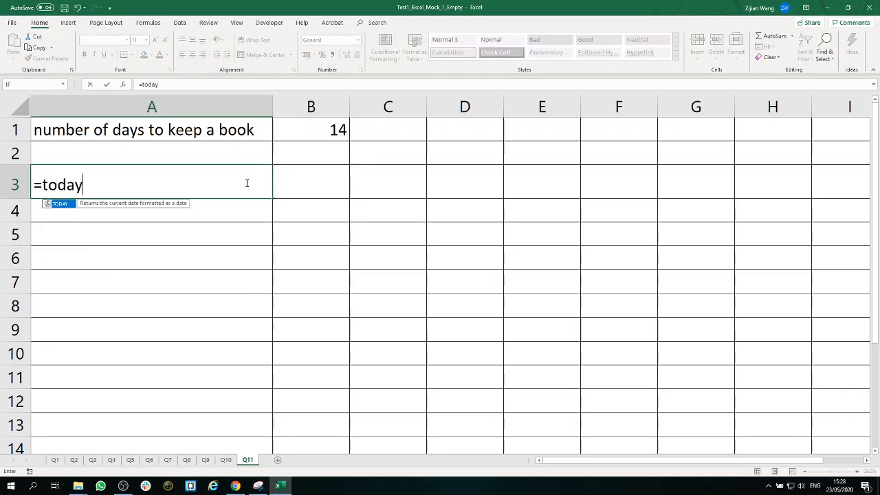
pyautogui.write('()')
pyautogui.press('Return')
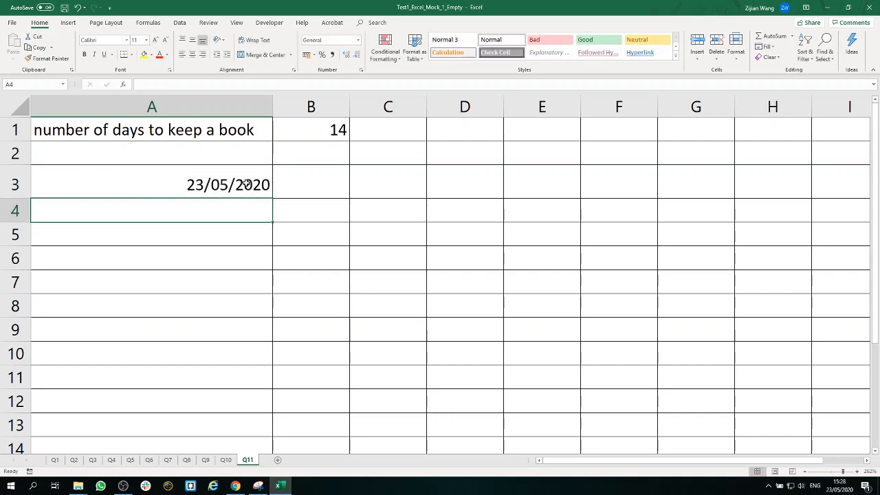
pyautogui.click(263, 184)
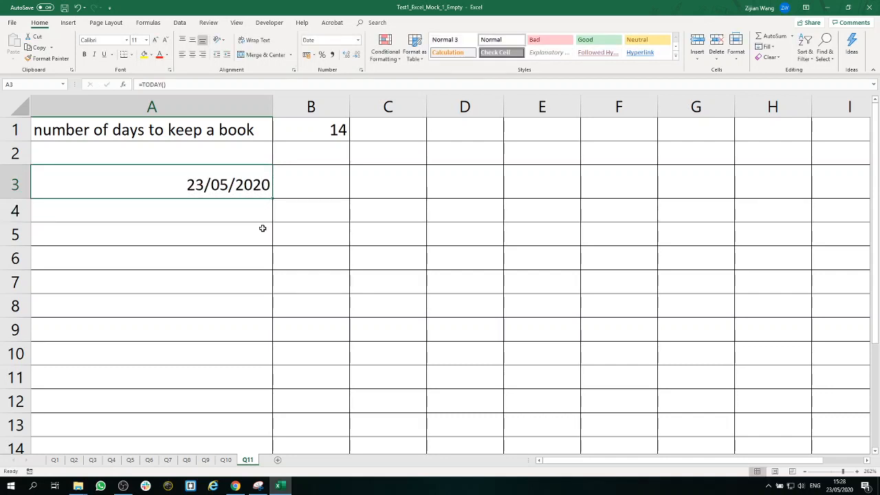
# Step: In cell B3, enter the formula =A3+B1 to add the lending period to the date in A3
pyautogui.click(294, 182)
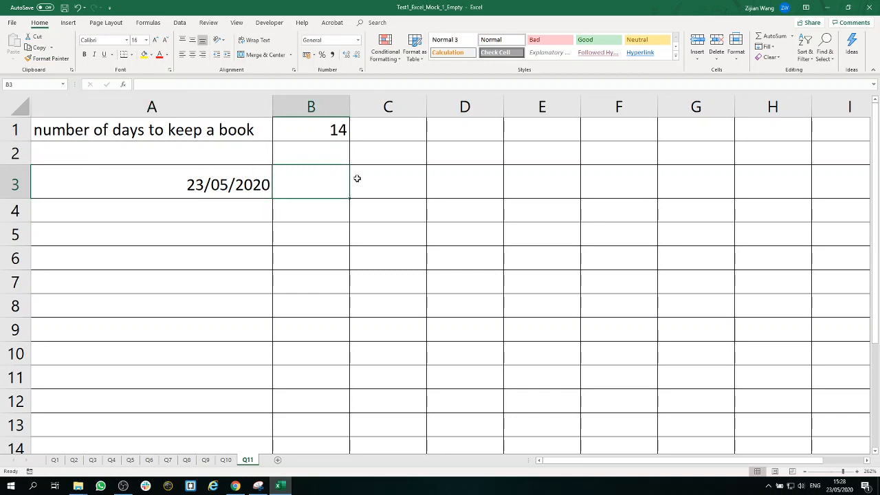
pyautogui.write('=')
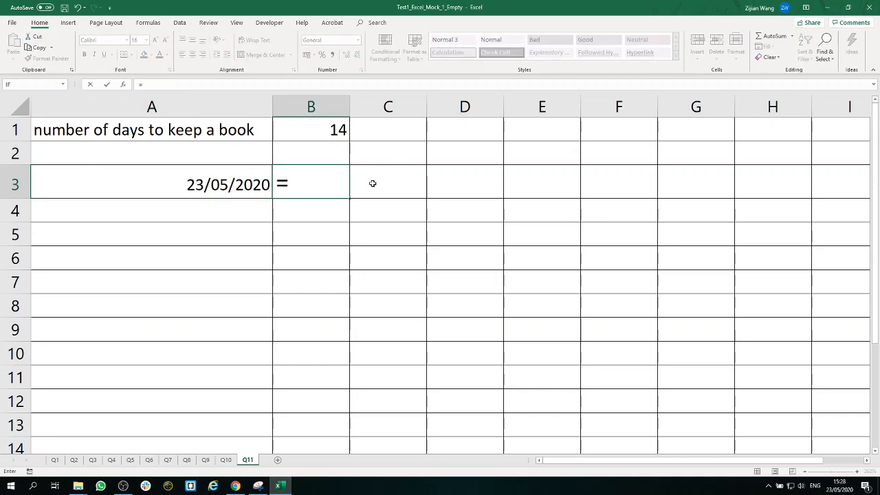
pyautogui.click(240, 193)
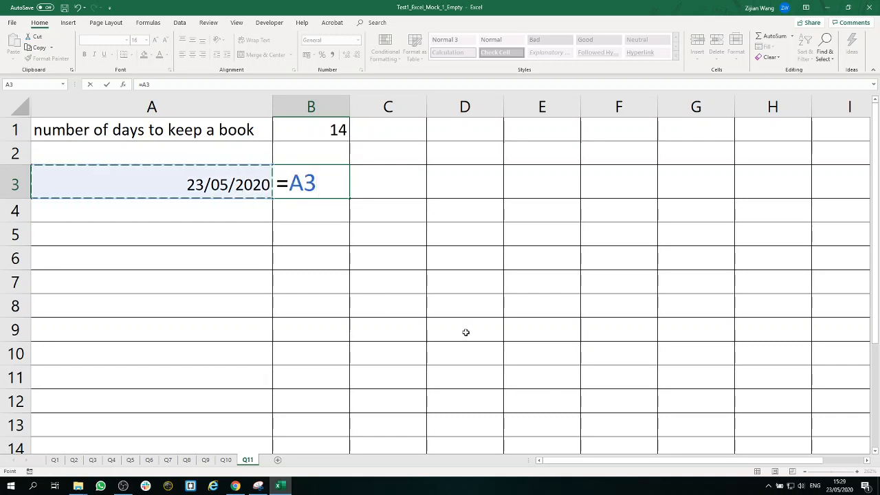
pyautogui.write('+')
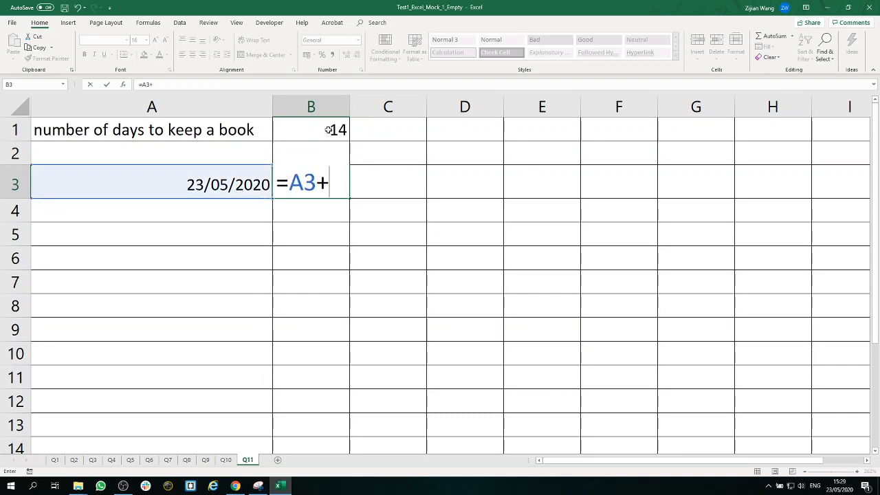
pyautogui.click(328, 130)
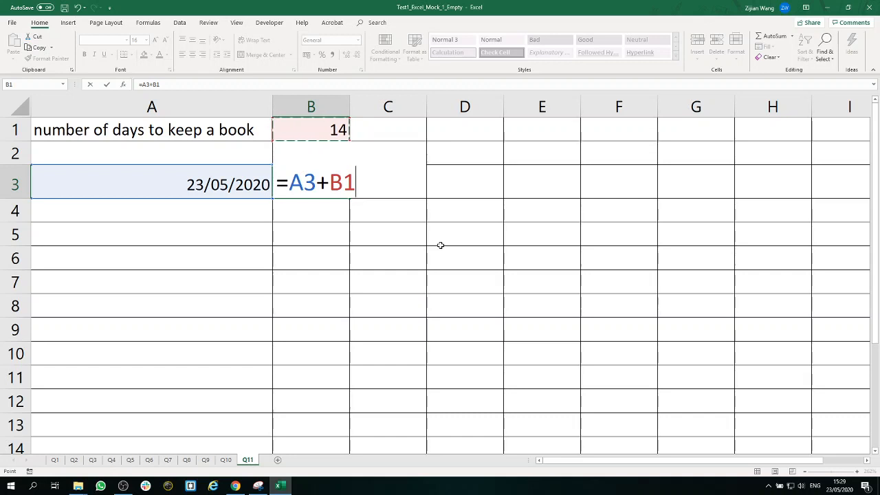
pyautogui.press('Return')
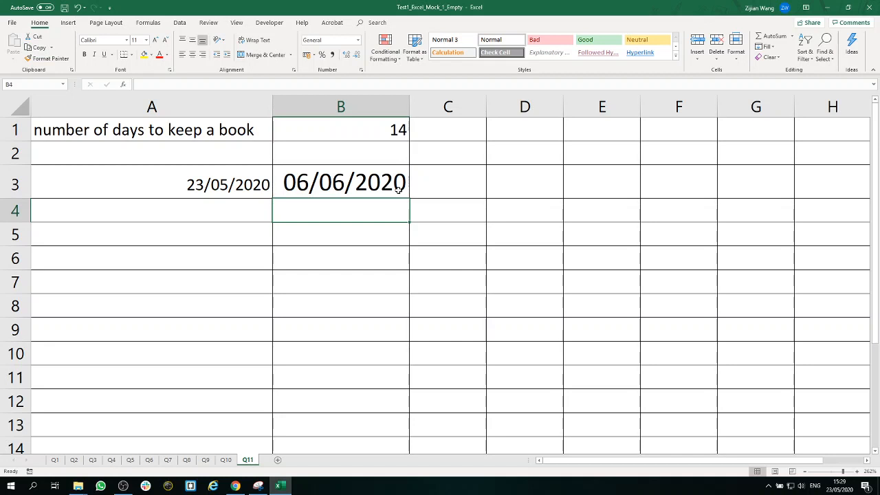
# Step: Clear cell A3 and replace the formula in B3 with =TODAY()+B1, so the return date needs no helper cell
pyautogui.click(251, 182)
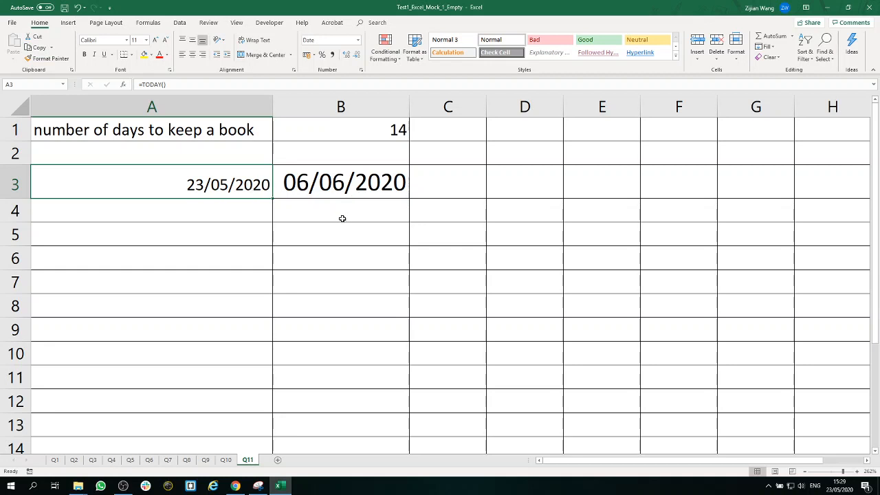
pyautogui.press('BackSpace')
pyautogui.click(326, 184)
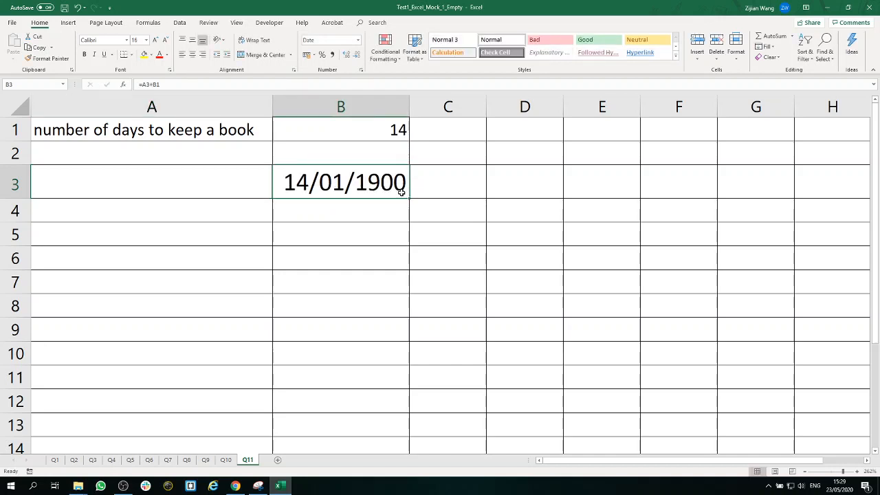
pyautogui.press('BackSpace')
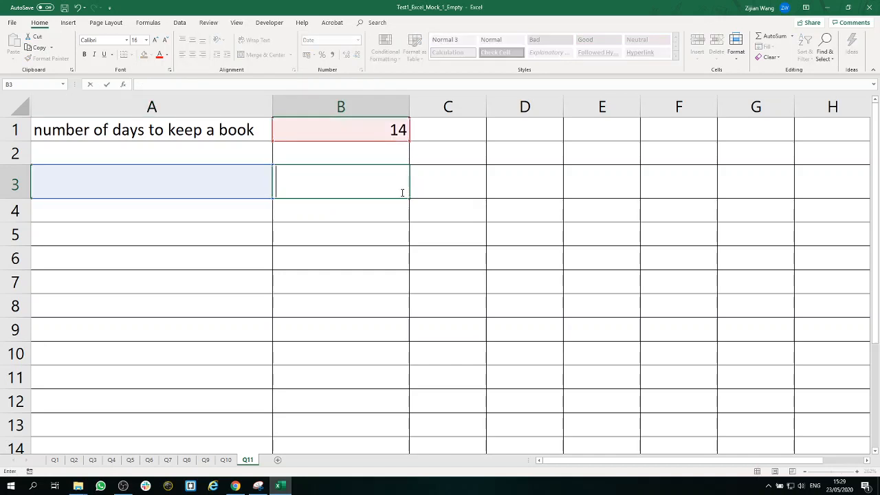
pyautogui.write('=')
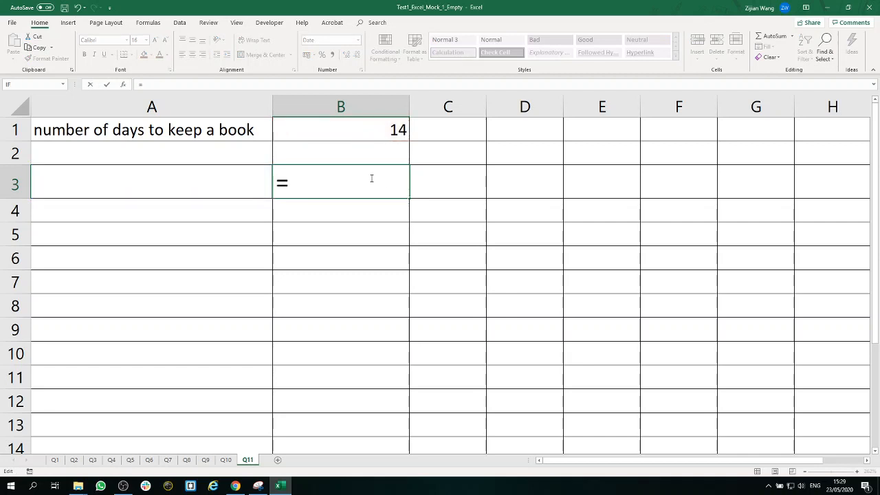
pyautogui.write('toda')
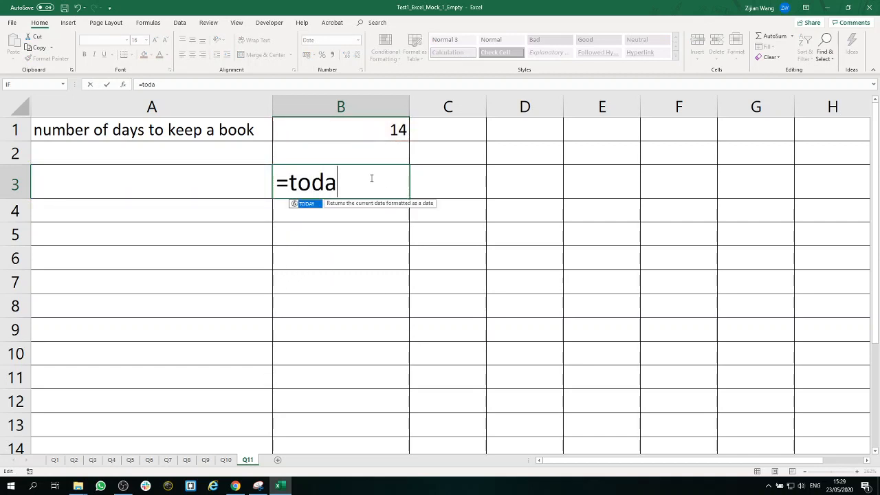
pyautogui.write('y()')
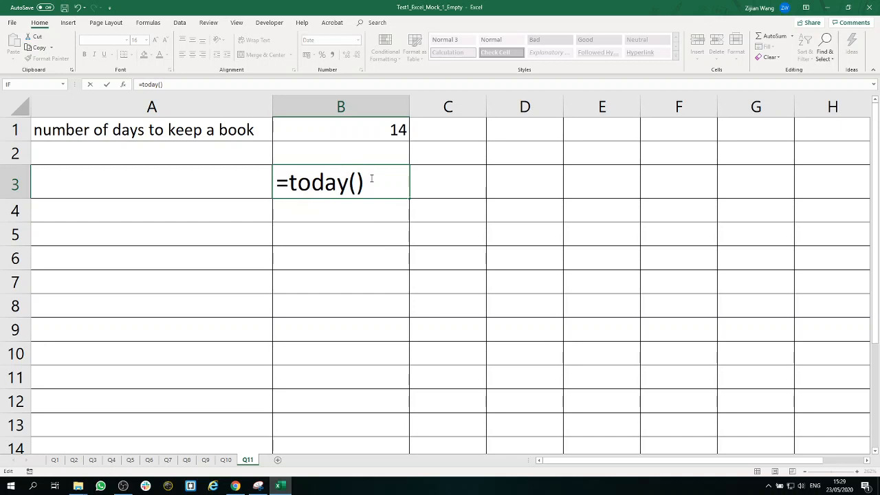
pyautogui.write('+')
pyautogui.click(382, 133)
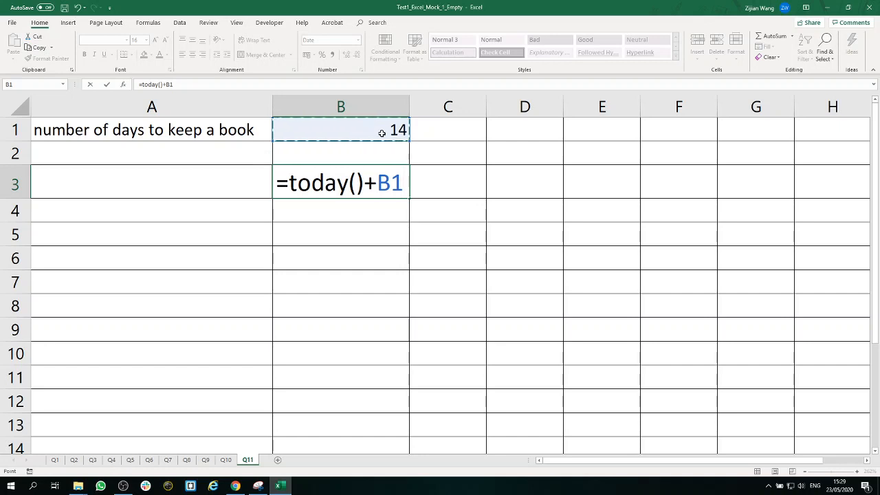
pyautogui.moveTo(403, 183); pyautogui.dragTo(238, 183)
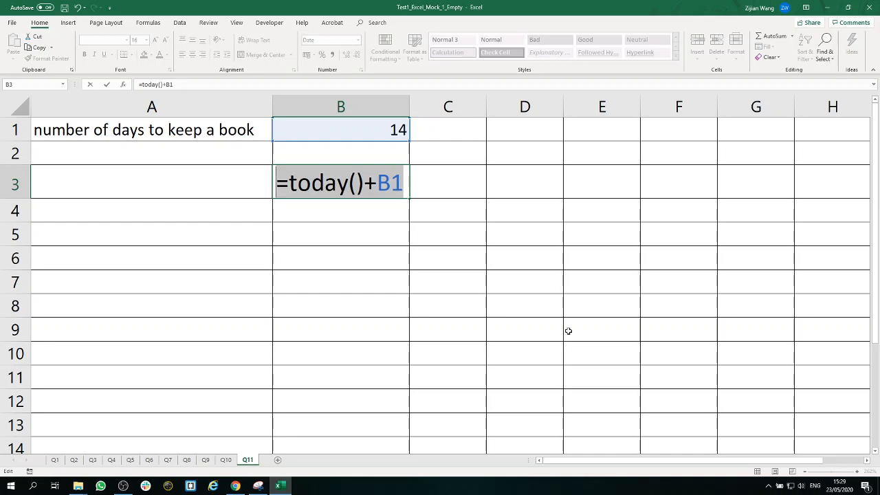
pyautogui.press('Return')
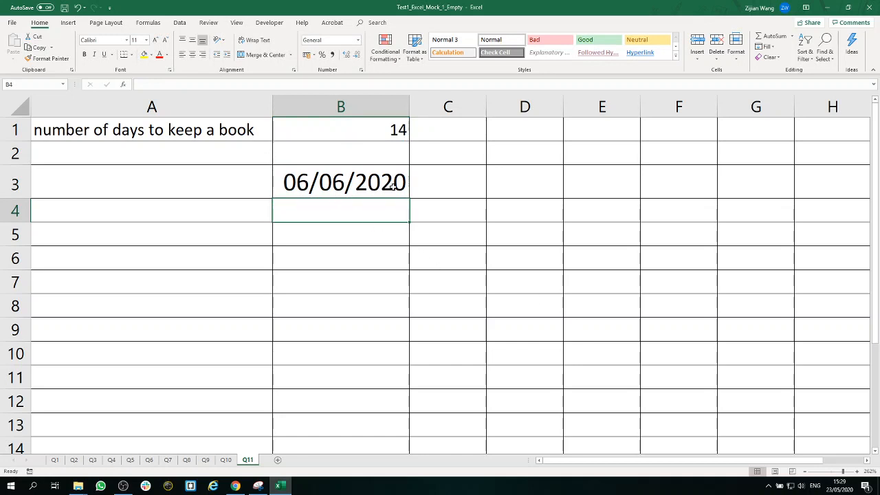
# Step: Check the emptied cell A3 and the return date formula in B3
pyautogui.click(230, 186)
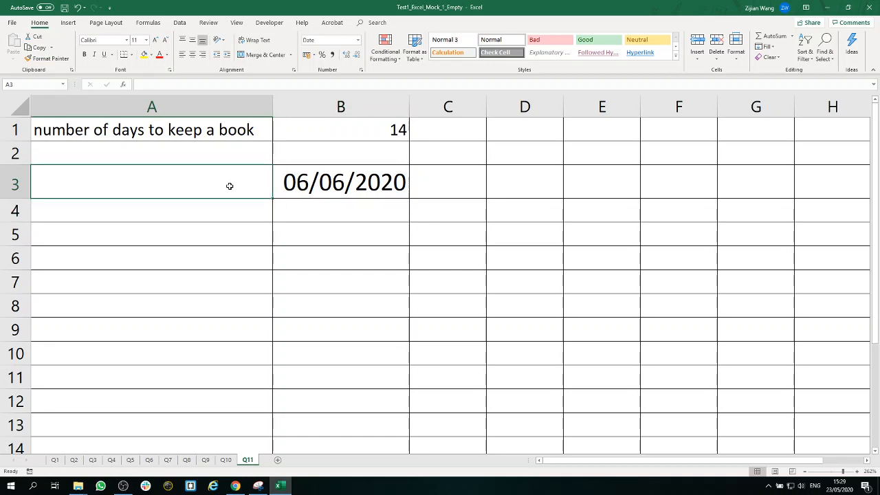
pyautogui.click(365, 194)
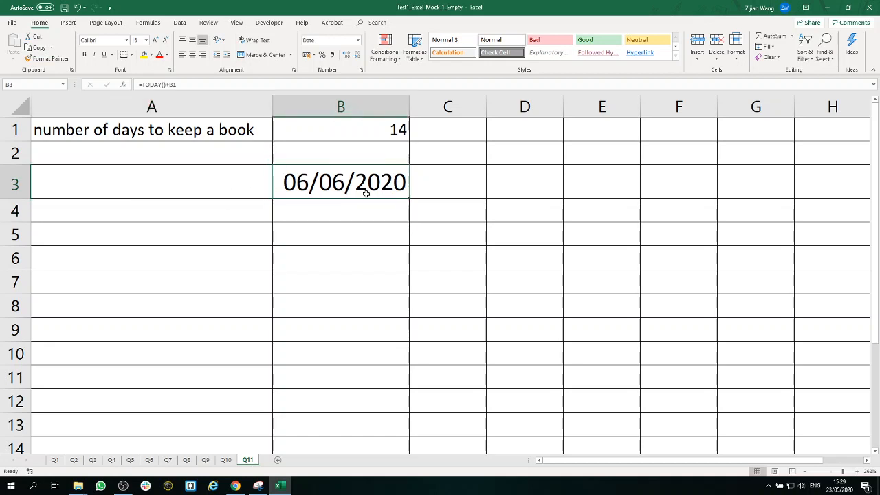
pyautogui.click(406, 230)
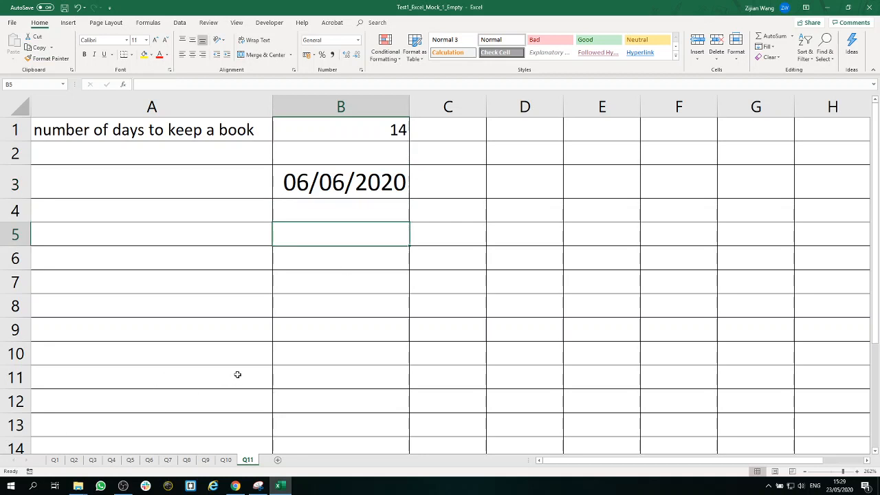